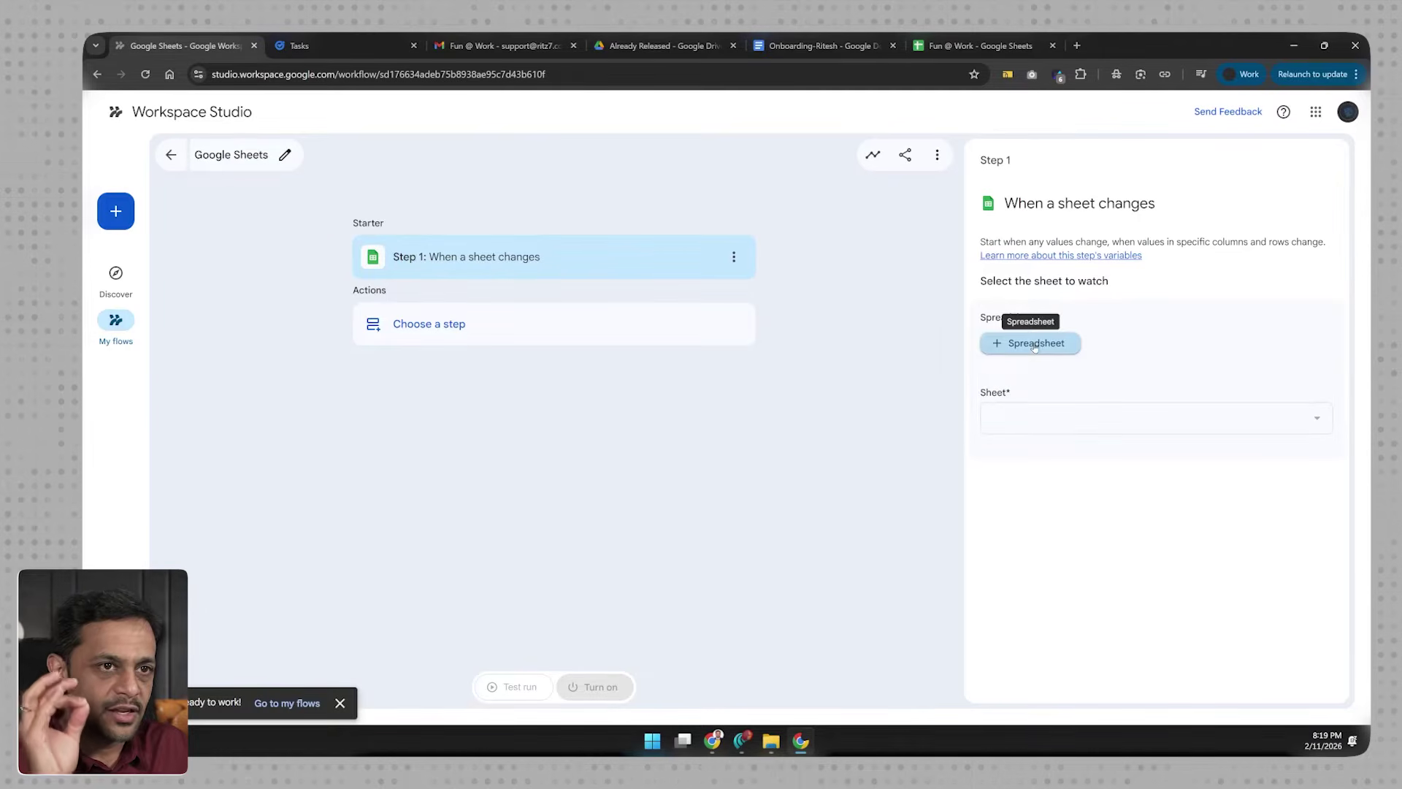
# Step: Bring up the Tasks spreadsheet to view the source data for the sheet starter
pyautogui.click(483, 47)
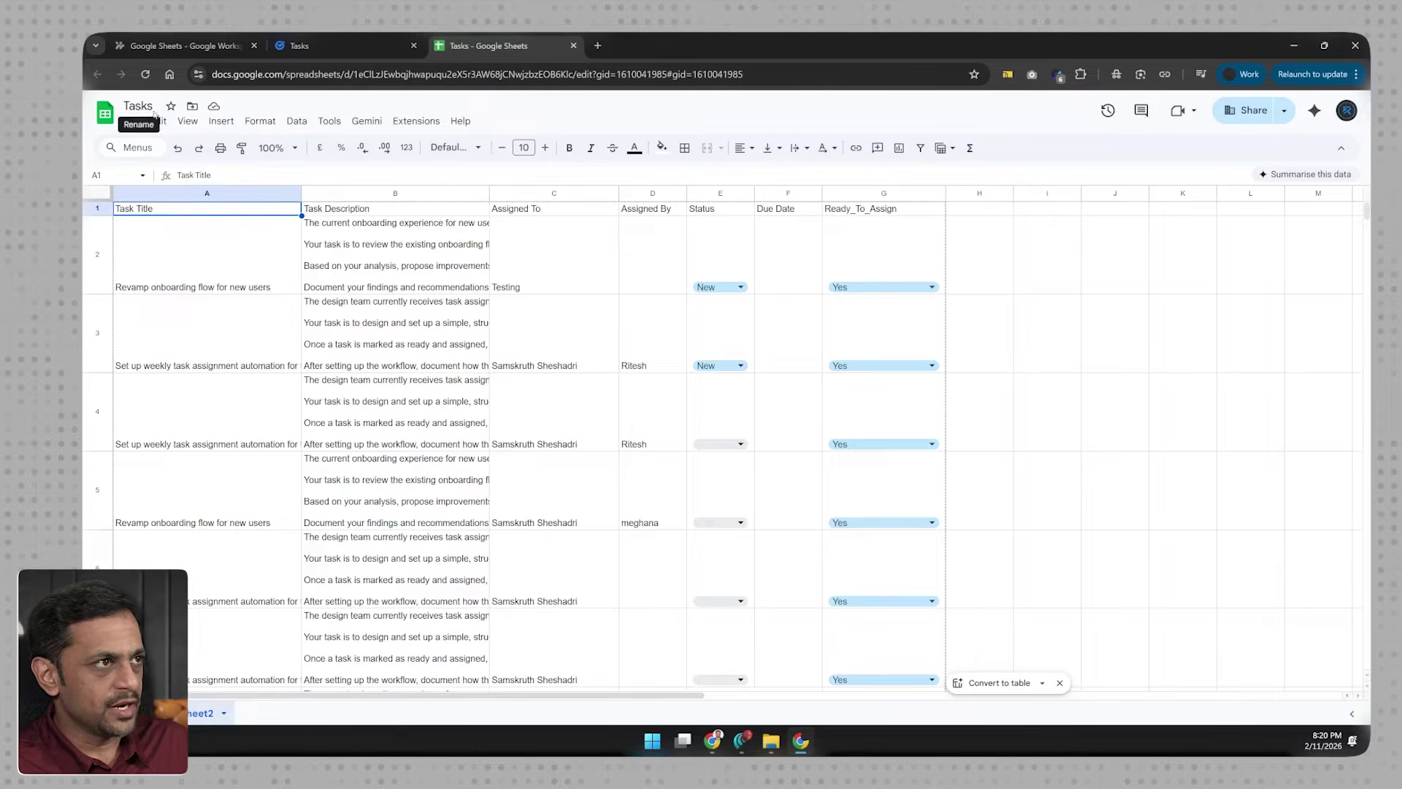
# Step: Review row 2's title, description, assignee, status and Ready_To_Assign value in G2
pyautogui.click(205, 272)
pyautogui.click(334, 265)
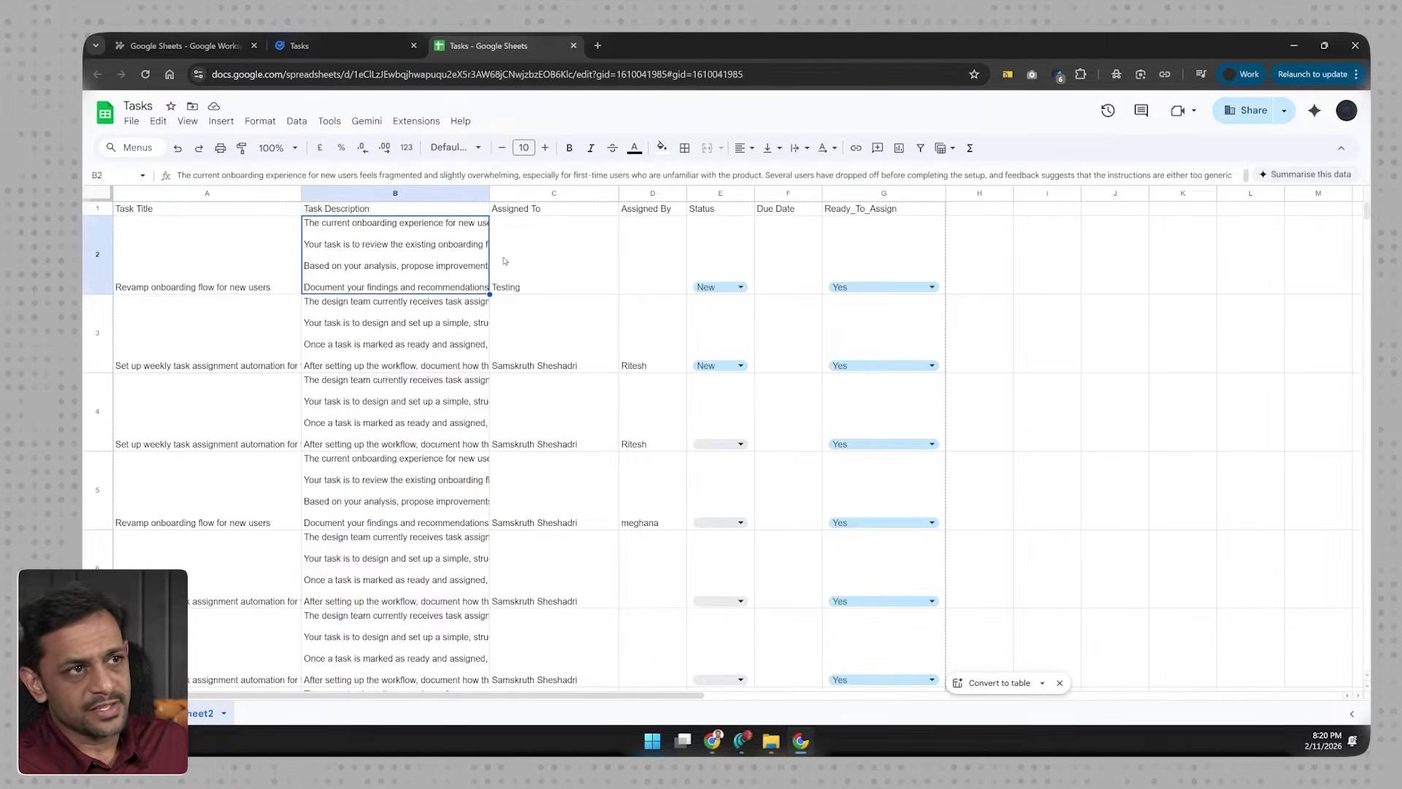
pyautogui.click(519, 261)
pyautogui.click(632, 261)
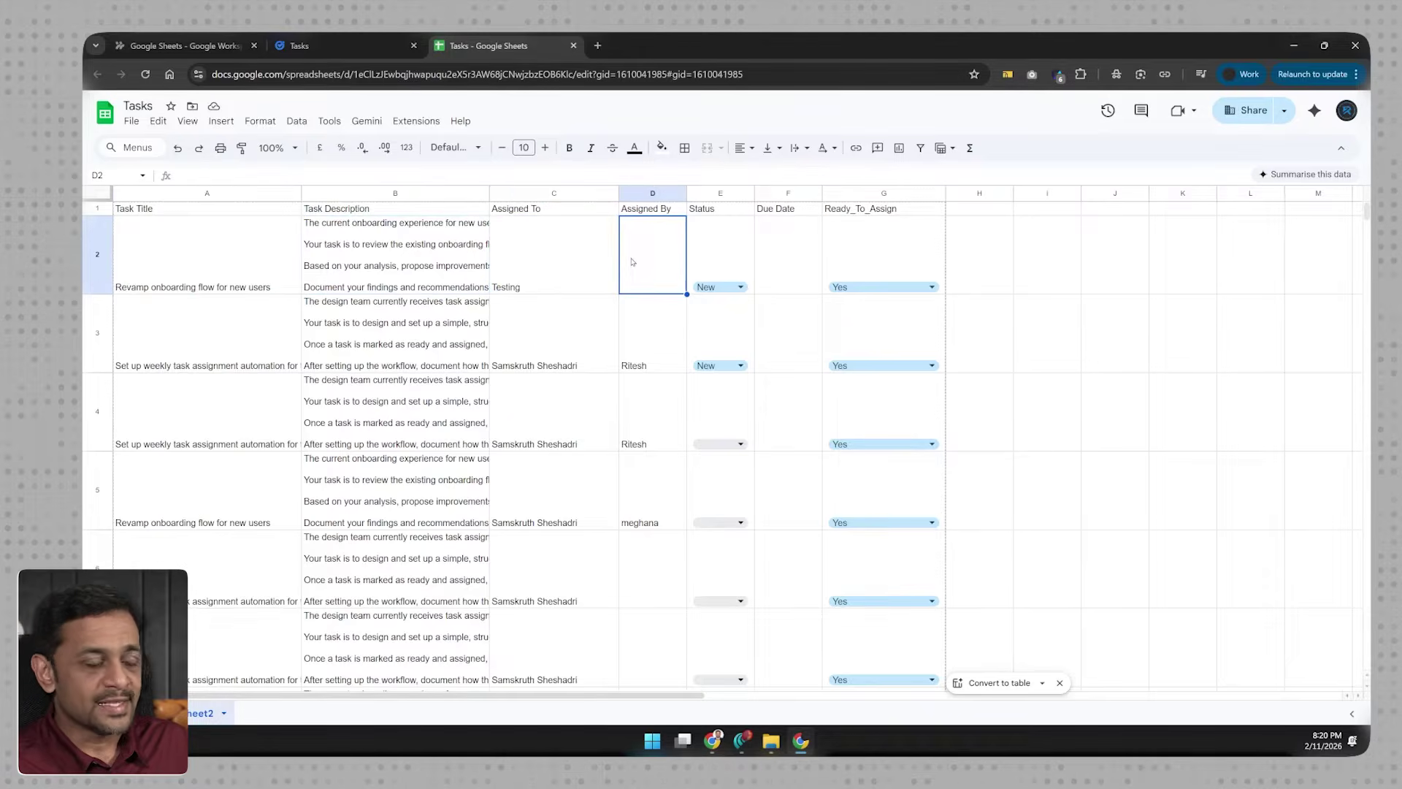
pyautogui.click(778, 261)
pyautogui.click(864, 252)
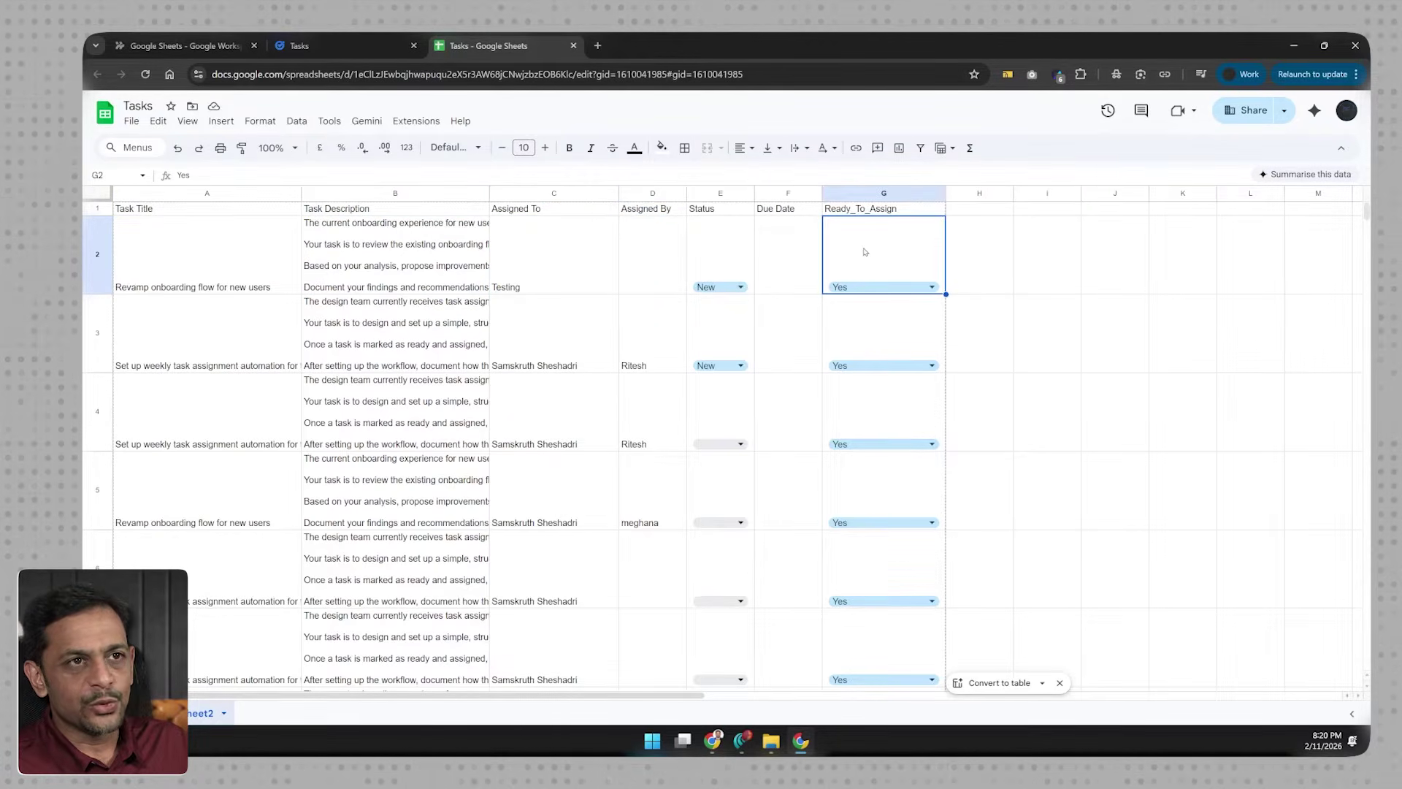
# Step: Select the task rows A2:G5, settle on G5, and return to the flow editor
pyautogui.moveTo(219, 278); pyautogui.dragTo(862, 516)
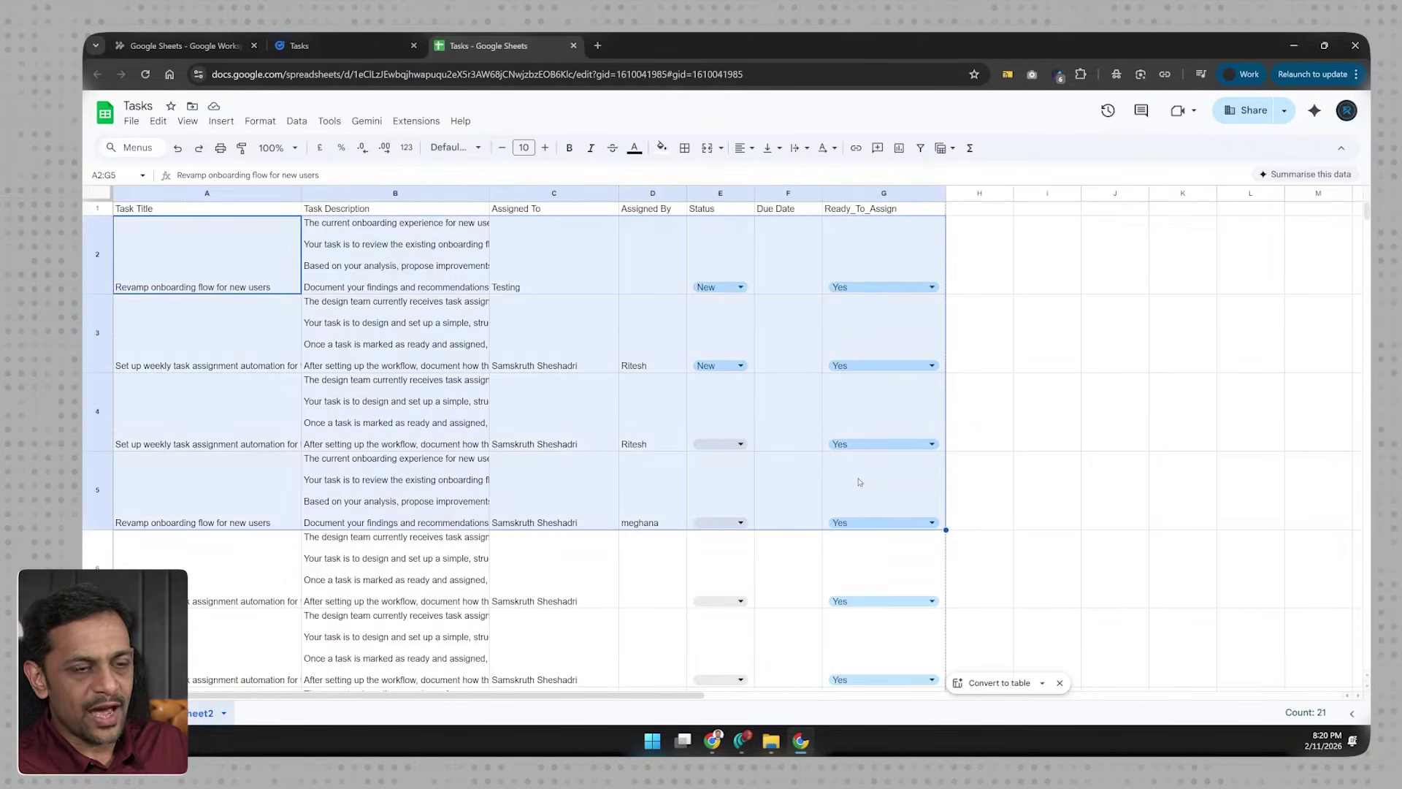
pyautogui.click(860, 482)
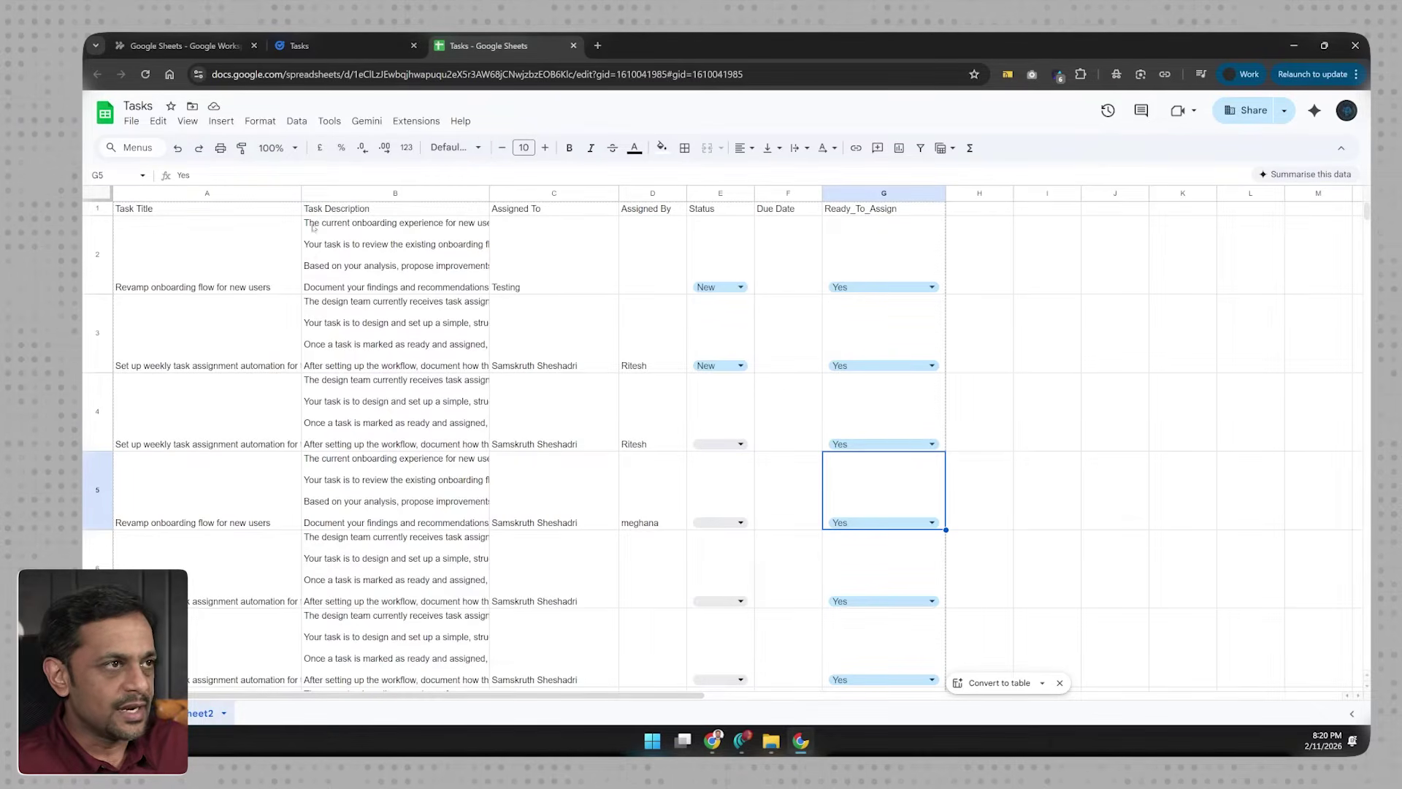
pyautogui.click(180, 48)
# Step: Attach the Tasks spreadsheet from Drive to the sheet-change starter
pyautogui.click(1028, 346)
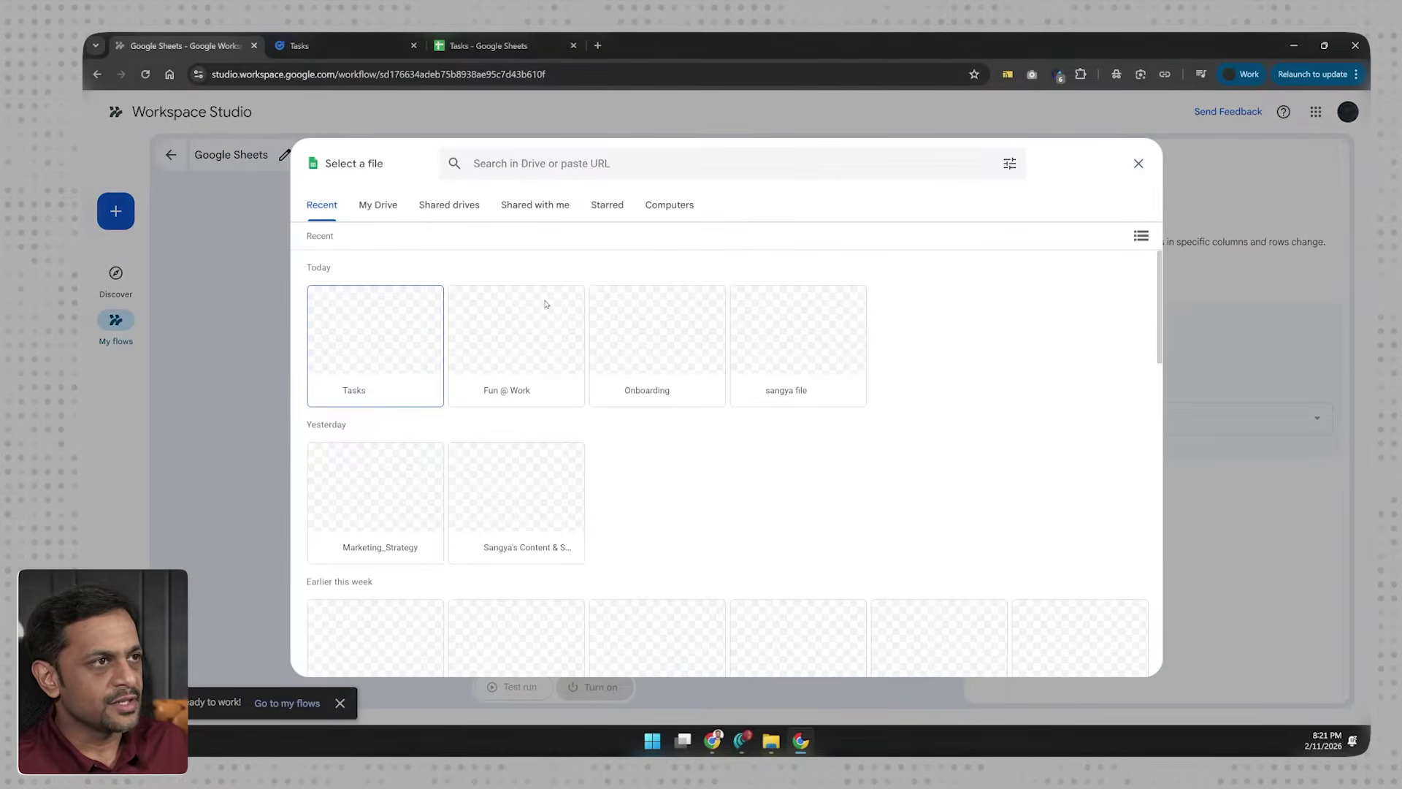
pyautogui.click(393, 332)
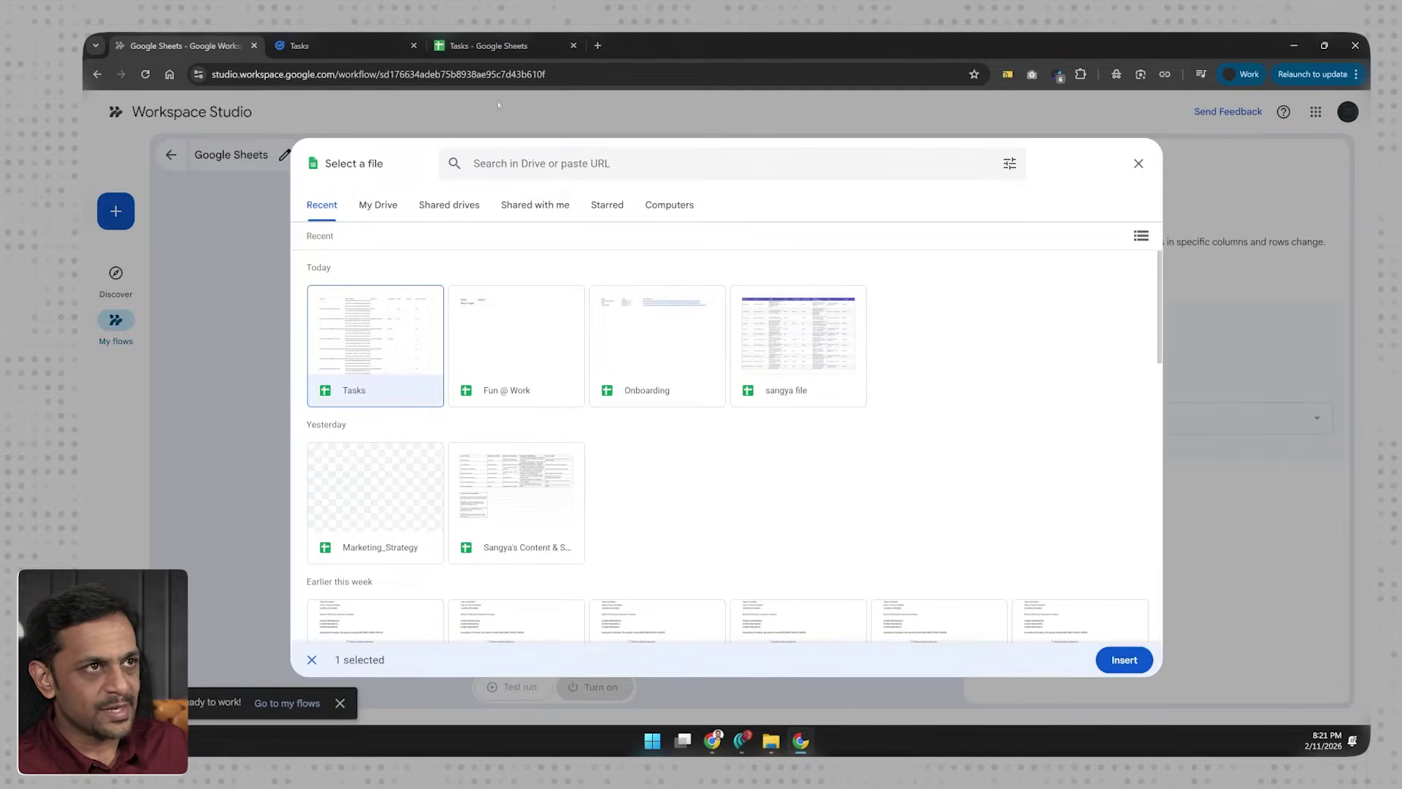
pyautogui.click(1125, 659)
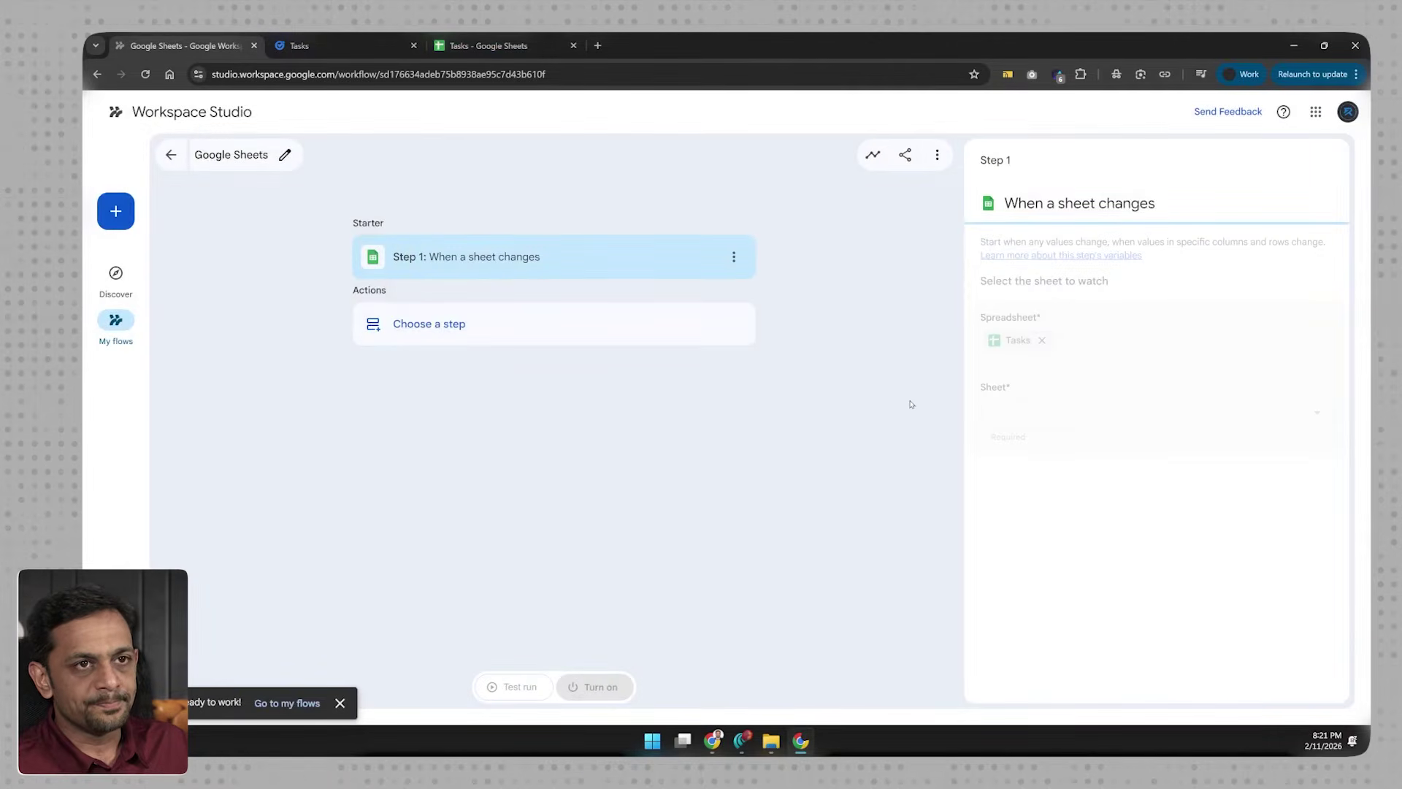
# Step: Cross-check the Tasks spreadsheet and confirm the starter watches Sheet2
pyautogui.click(521, 48)
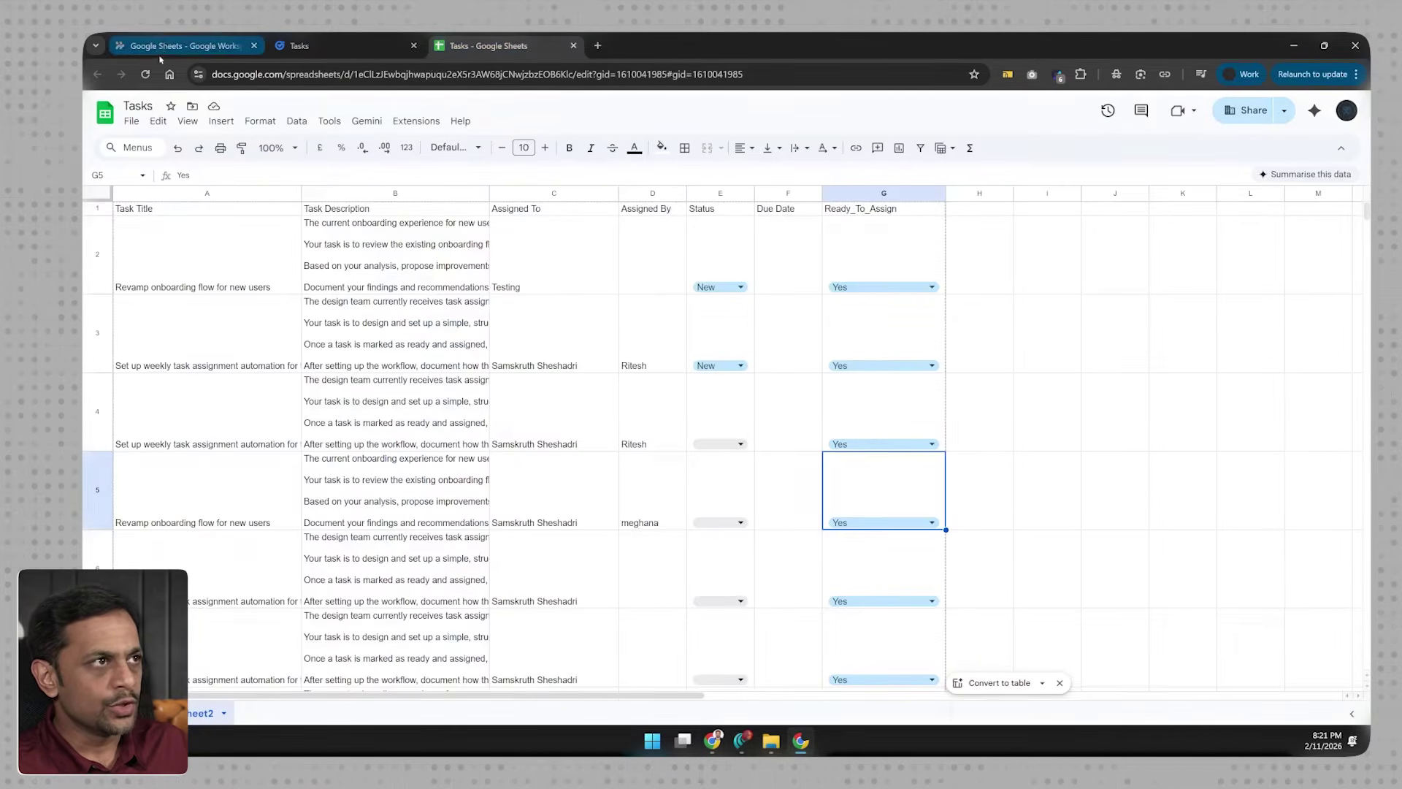
pyautogui.click(179, 46)
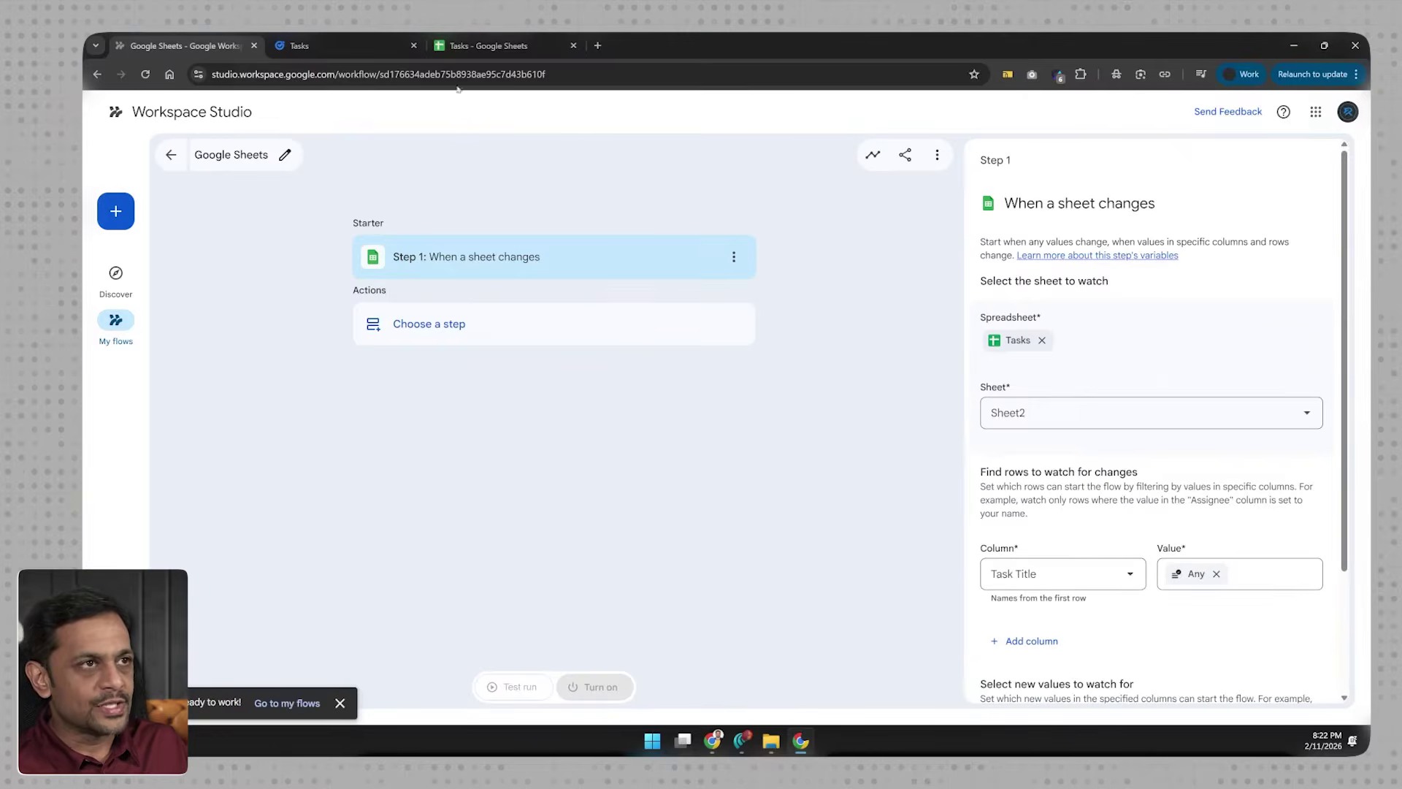
pyautogui.click(478, 50)
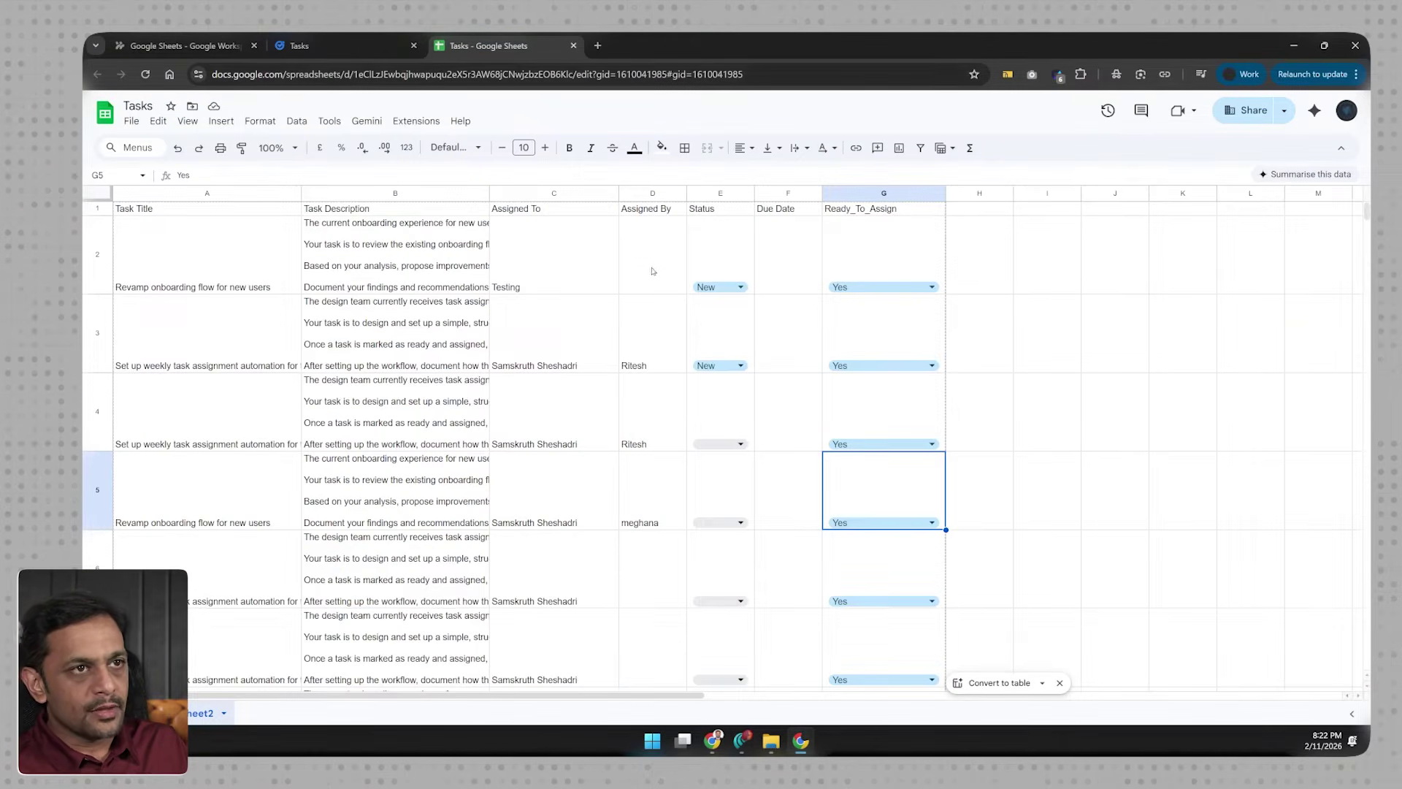
# Step: Check the first two tasks' assignees, then filter the starter on the Assigned To column
pyautogui.click(538, 248)
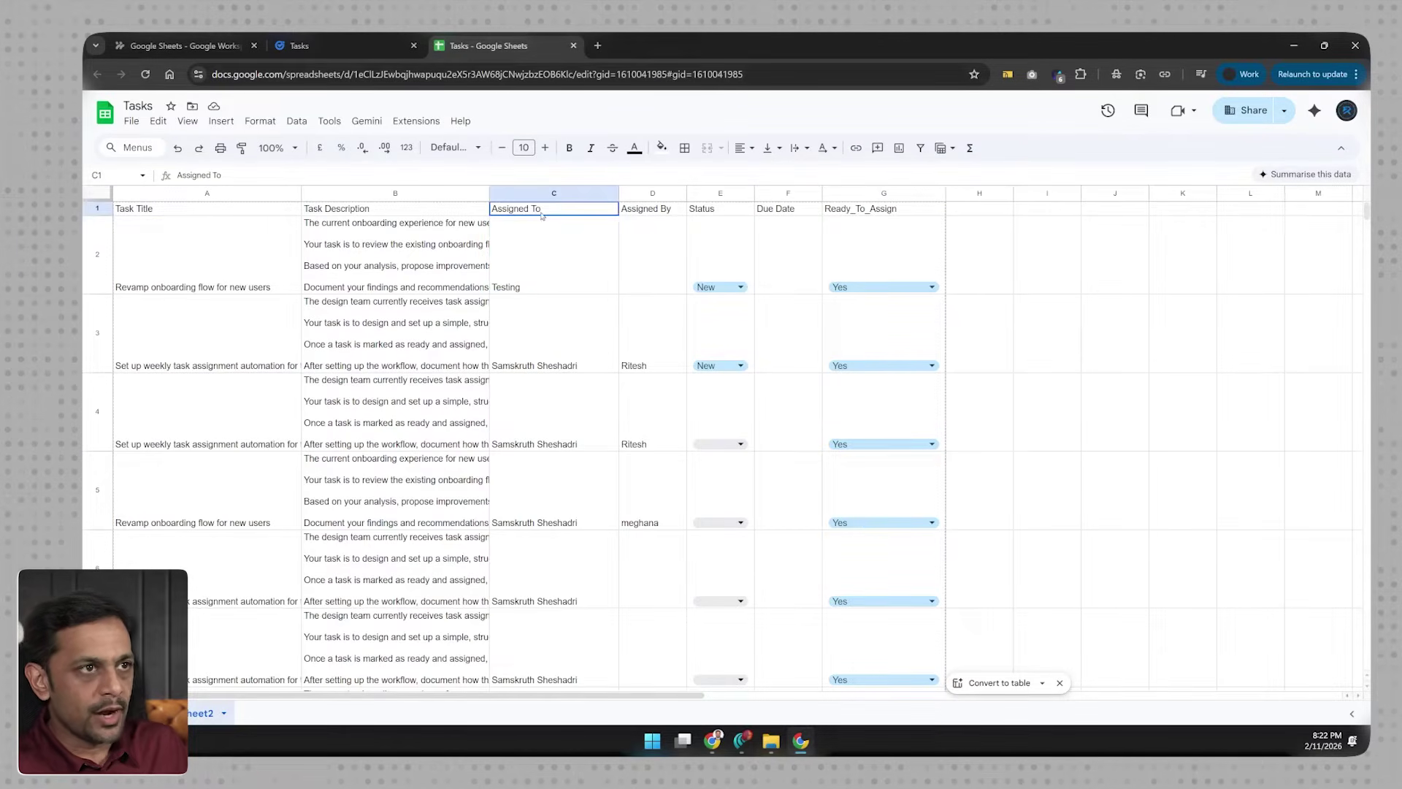
pyautogui.click(542, 355)
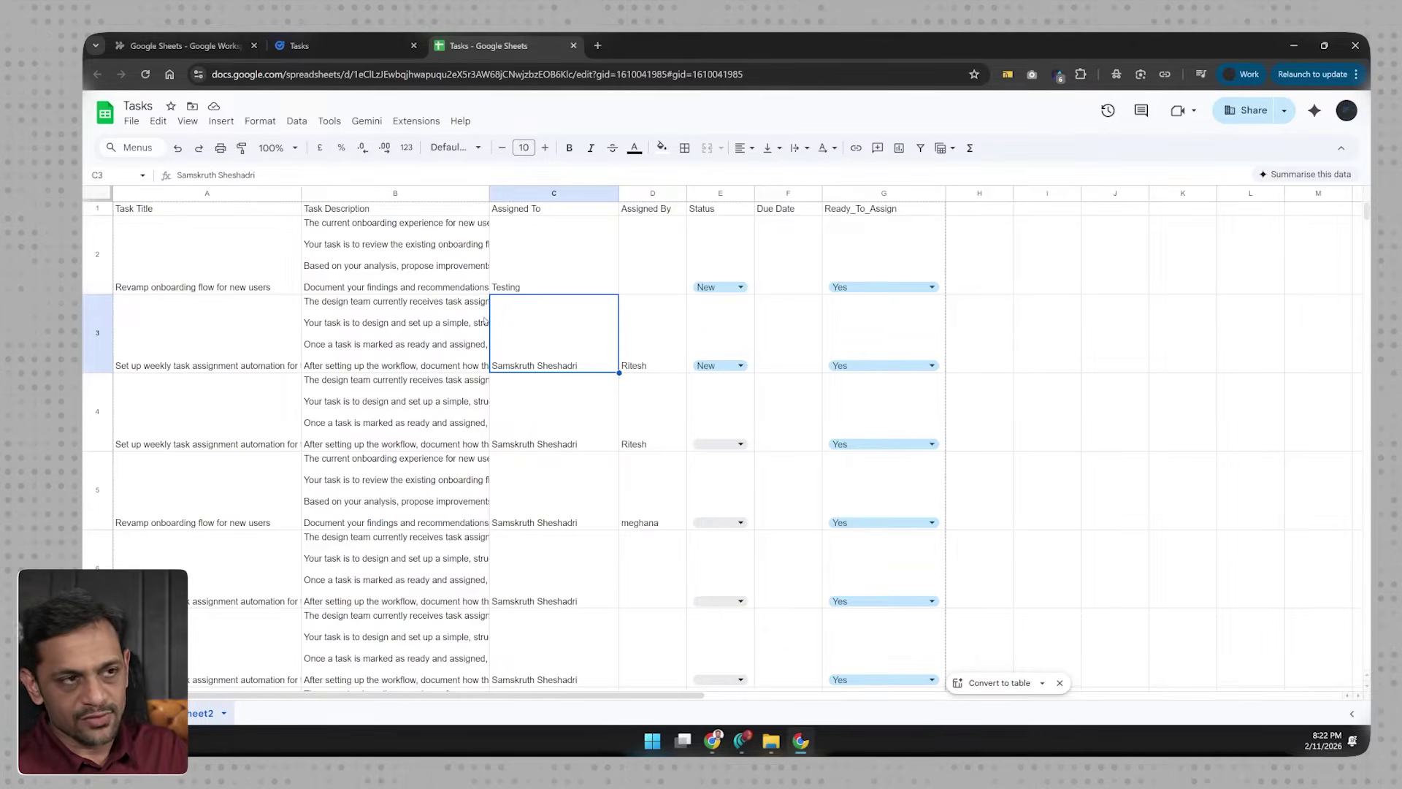
pyautogui.click(218, 50)
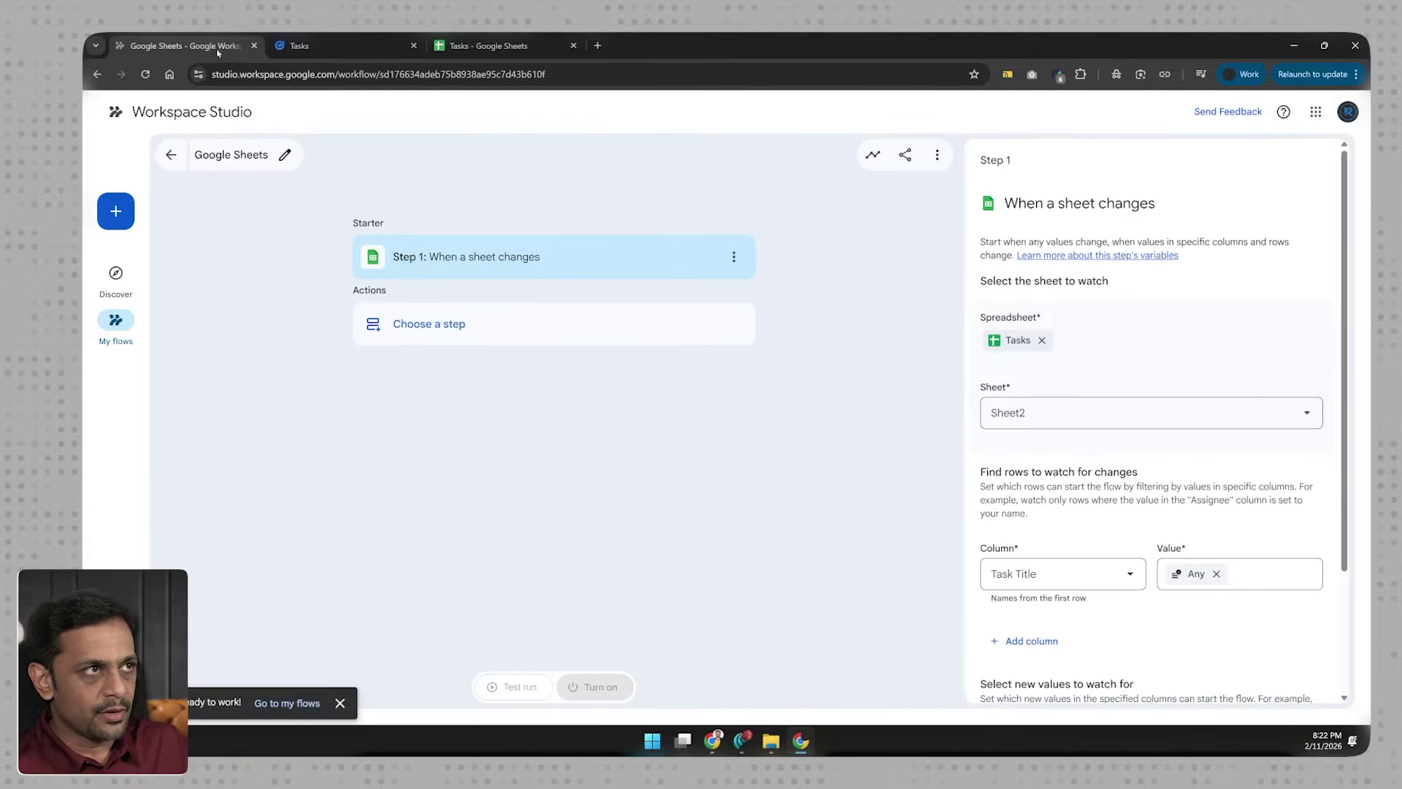
pyautogui.click(1047, 576)
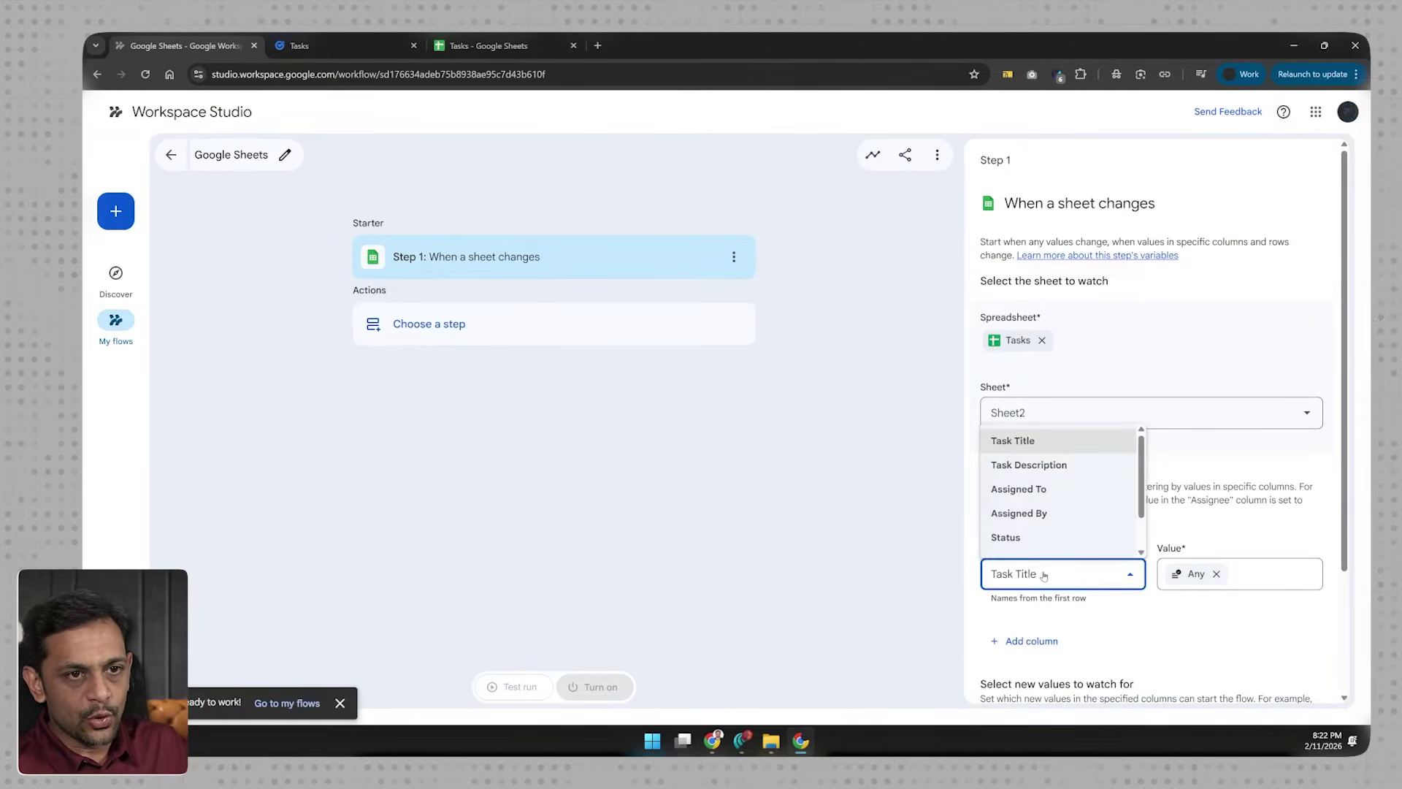
pyautogui.click(1029, 489)
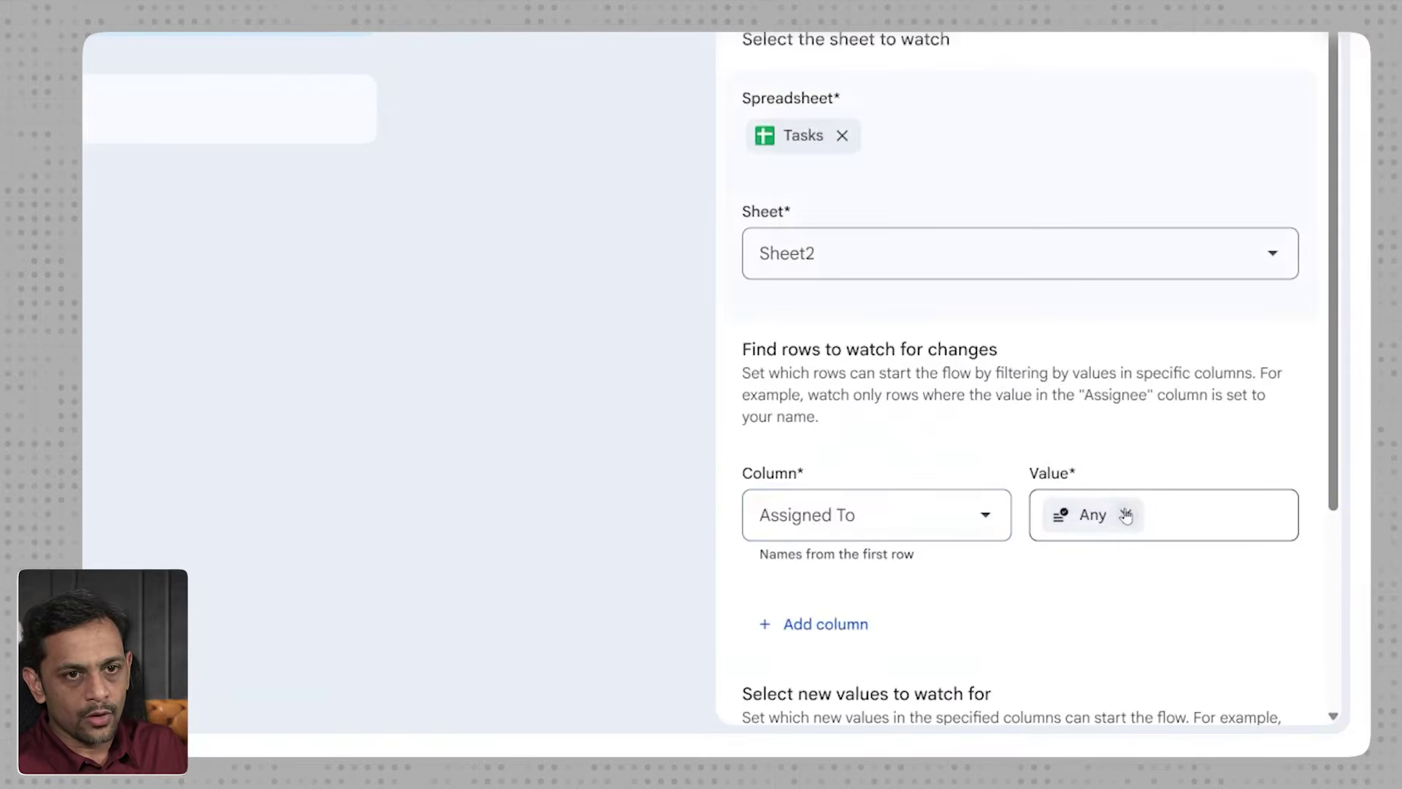
# Step: Remove the Any value from the Assigned To filter and browse the value options
pyautogui.click(1215, 573)
pyautogui.click(1129, 513)
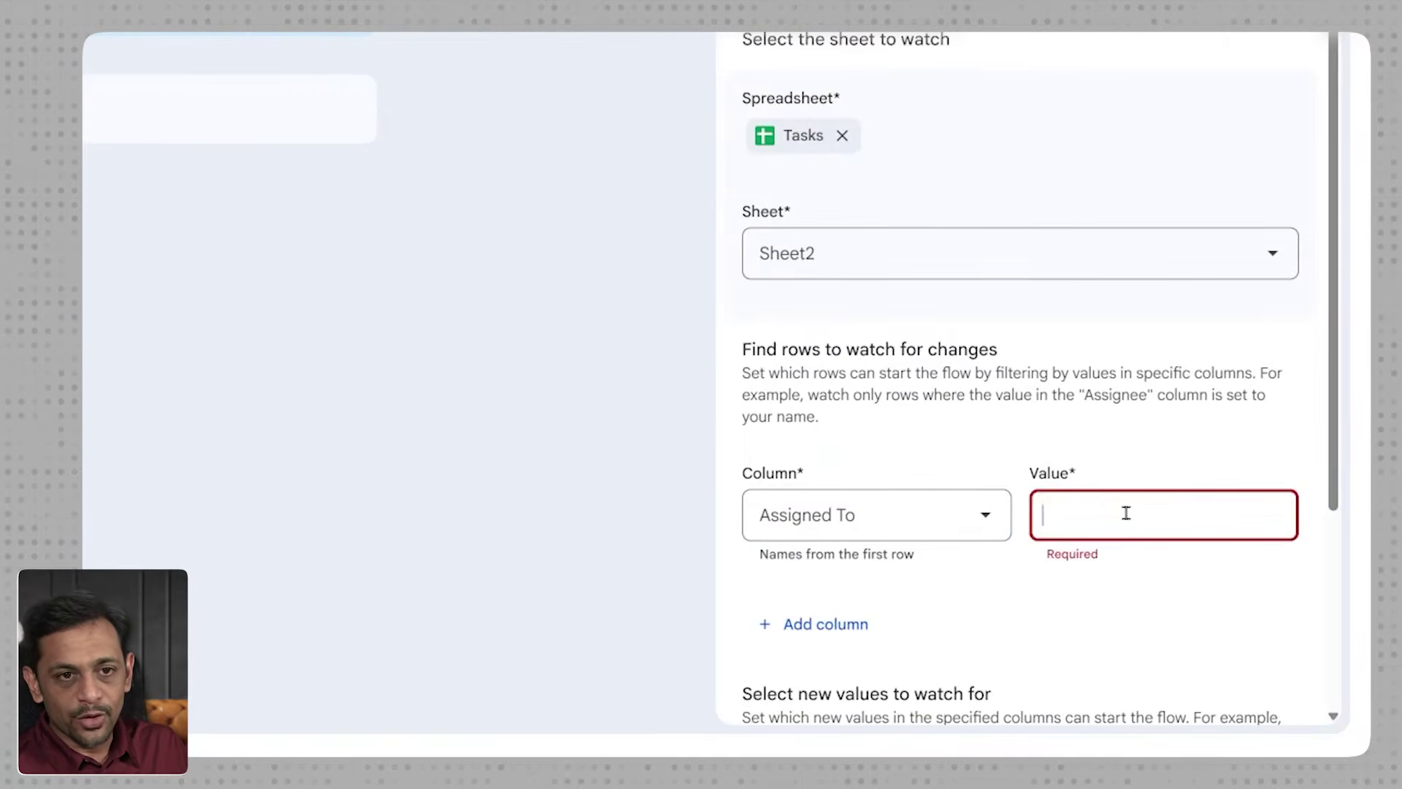
pyautogui.scroll(-2, 1131, 414)
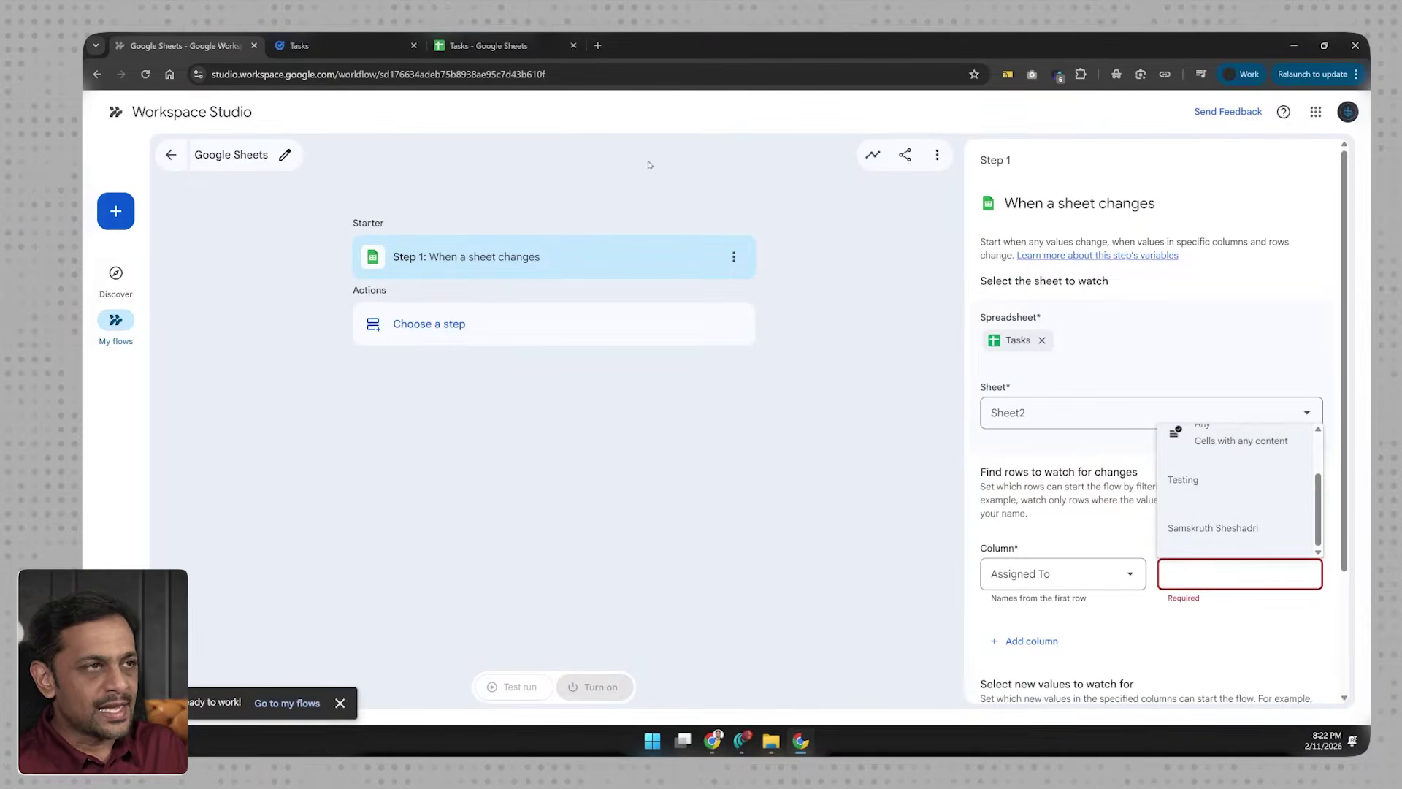
pyautogui.click(511, 46)
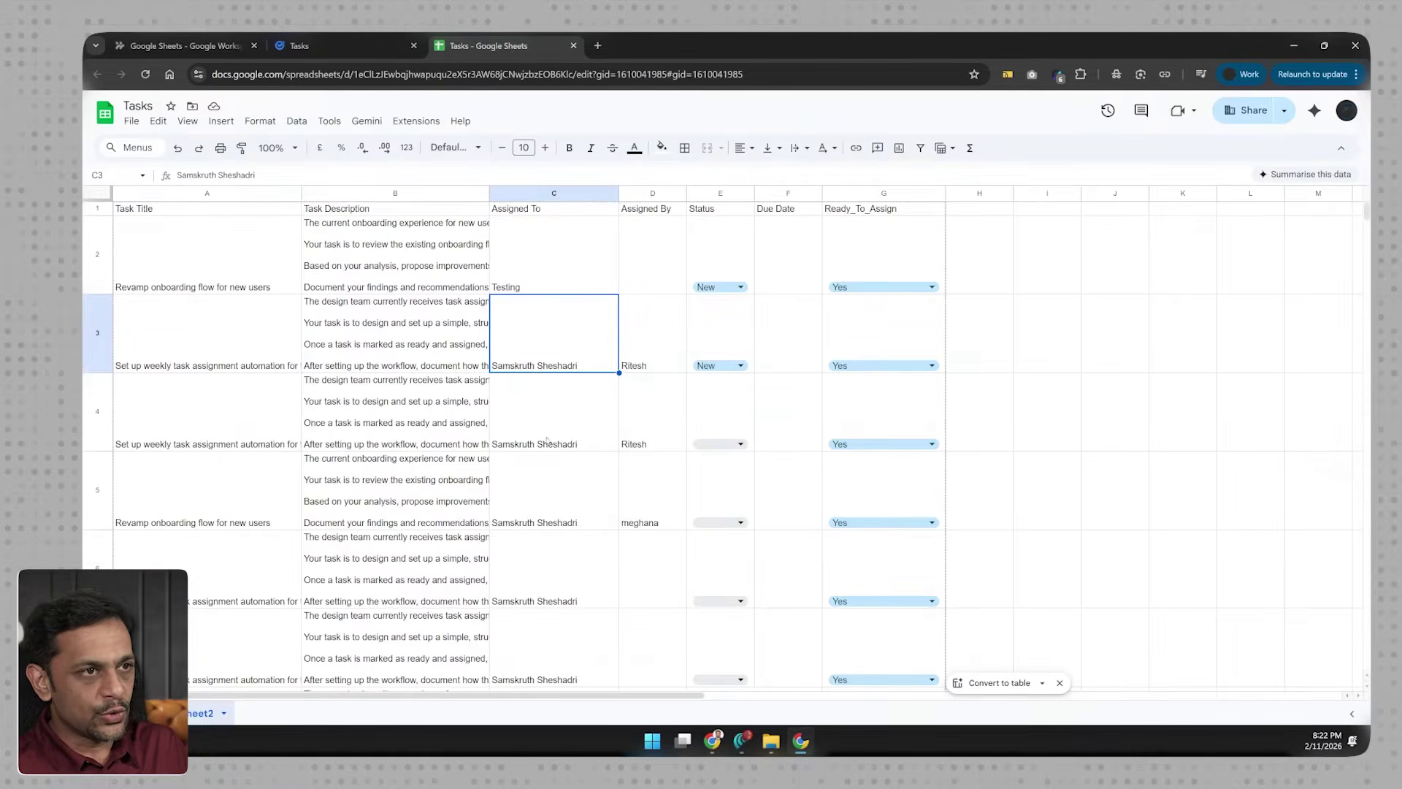
# Step: Enter two new assignee names in cells C9 and C10 of the Tasks sheet
pyautogui.scroll(-5, 543, 485)
pyautogui.click(538, 488)
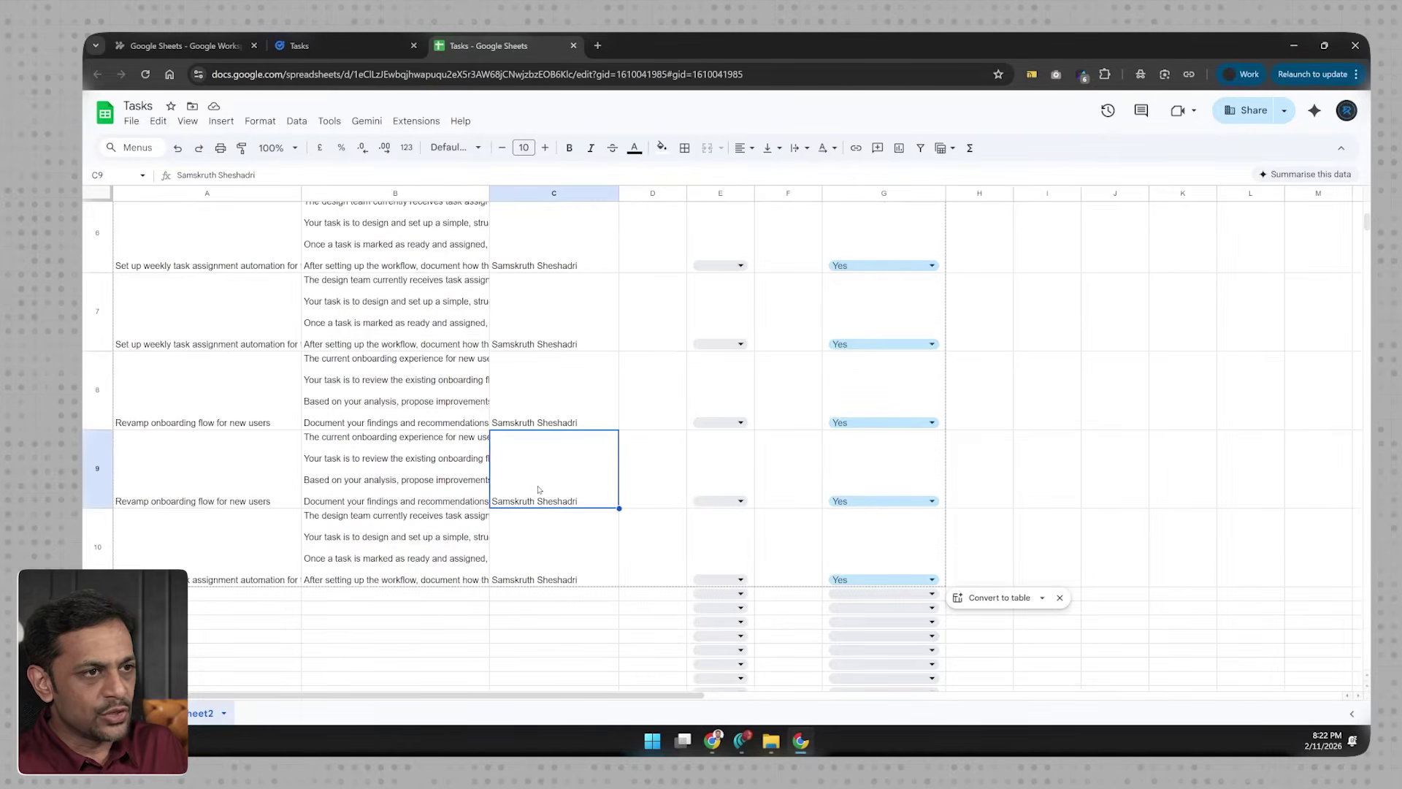
pyautogui.write('Ritesh')
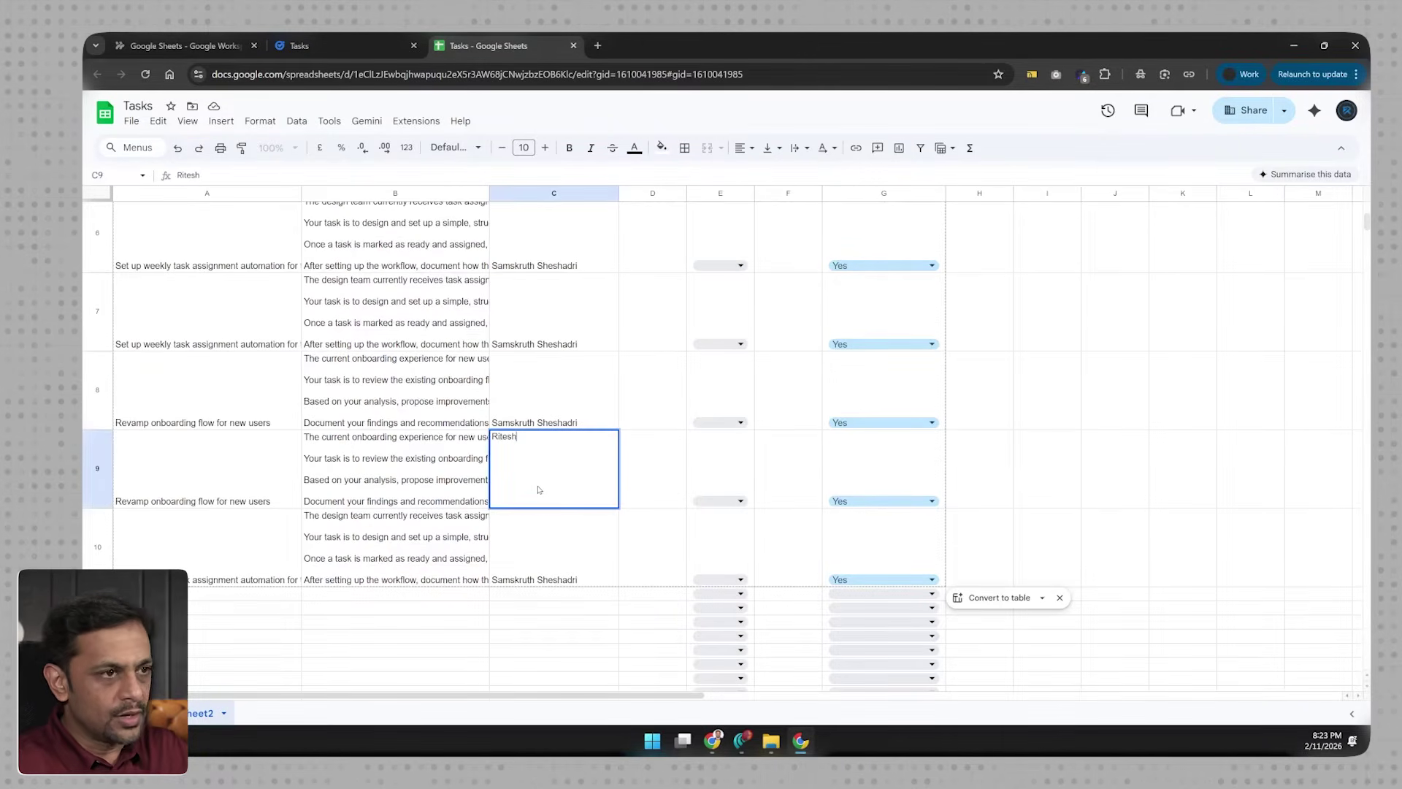
pyautogui.press('Return')
pyautogui.write('Meghana')
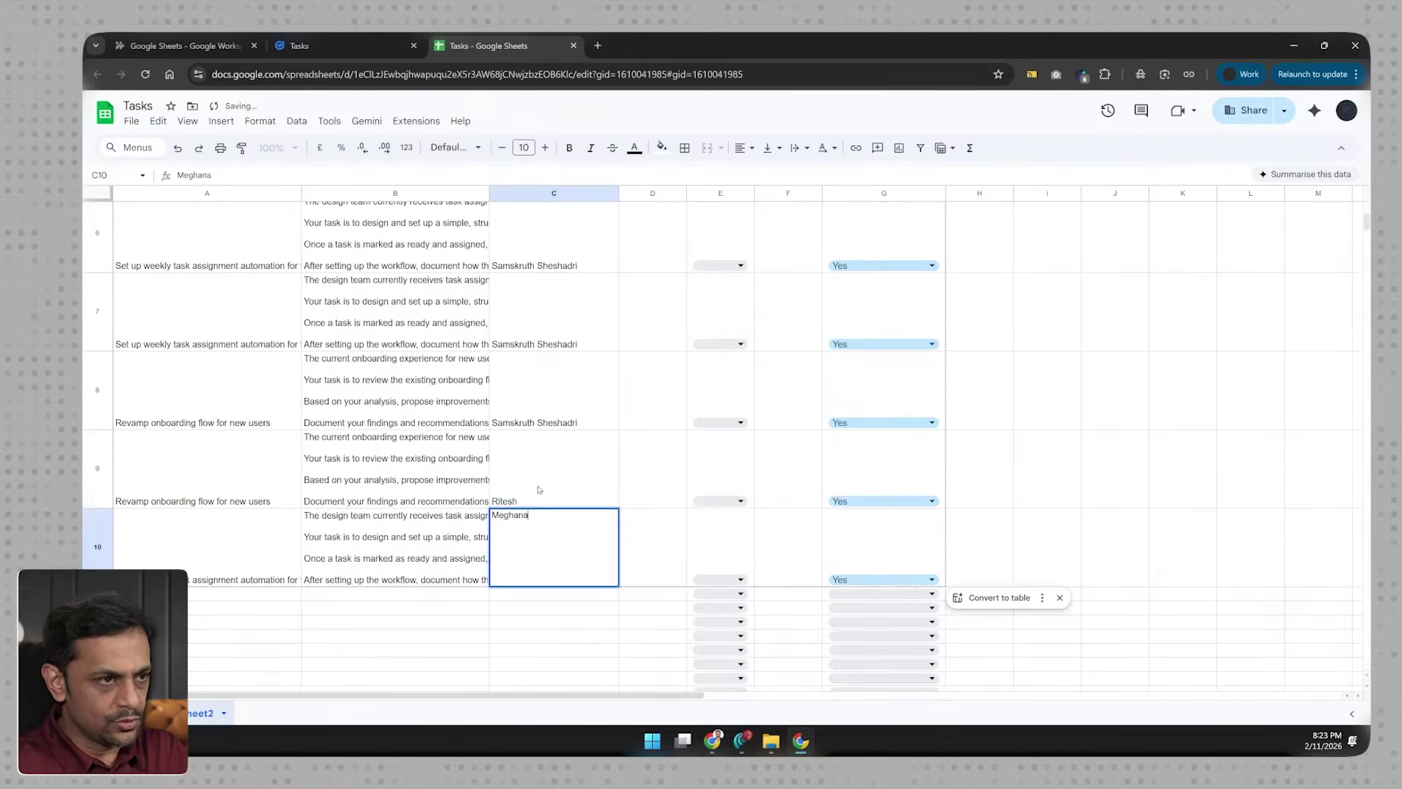
pyautogui.press('Return')
pyautogui.click(539, 490)
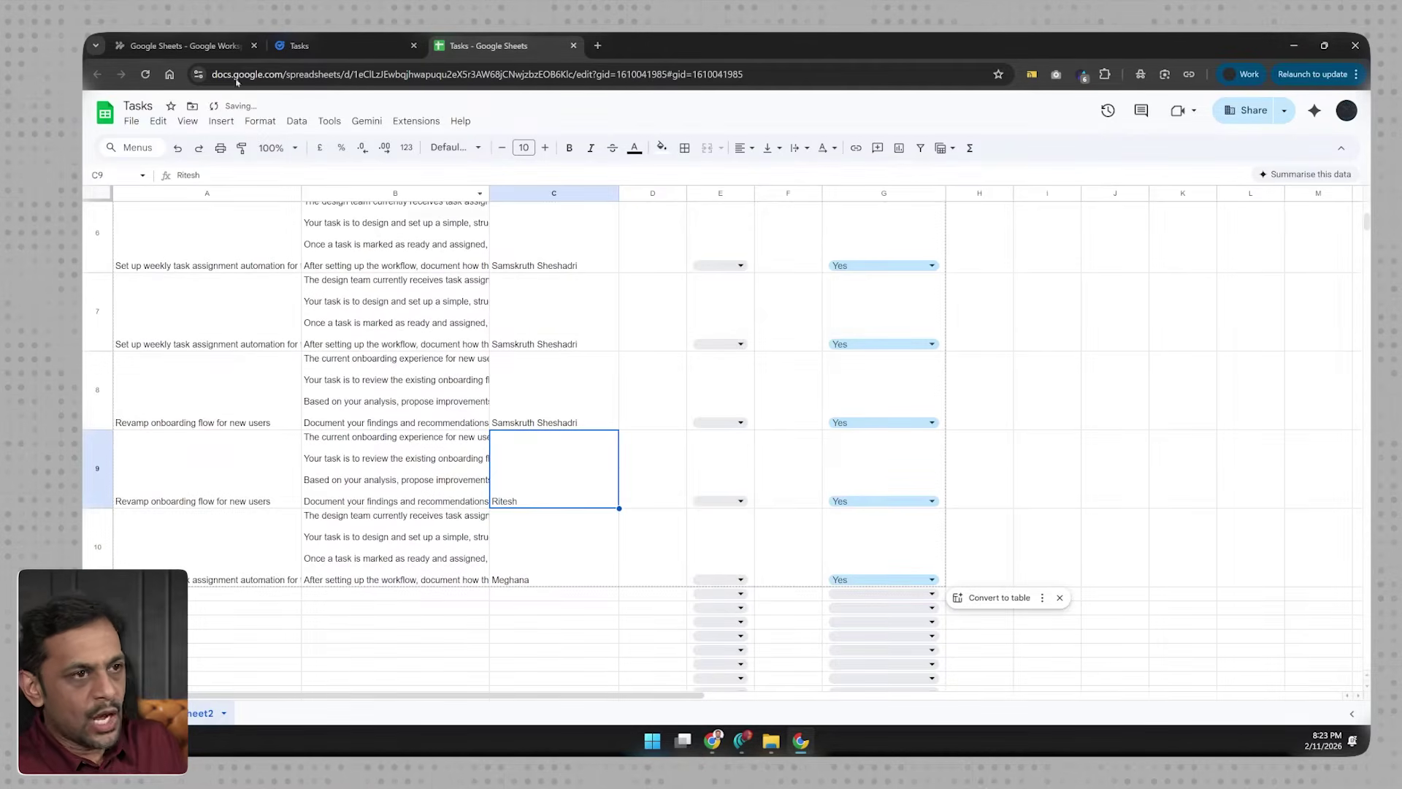
pyautogui.click(196, 48)
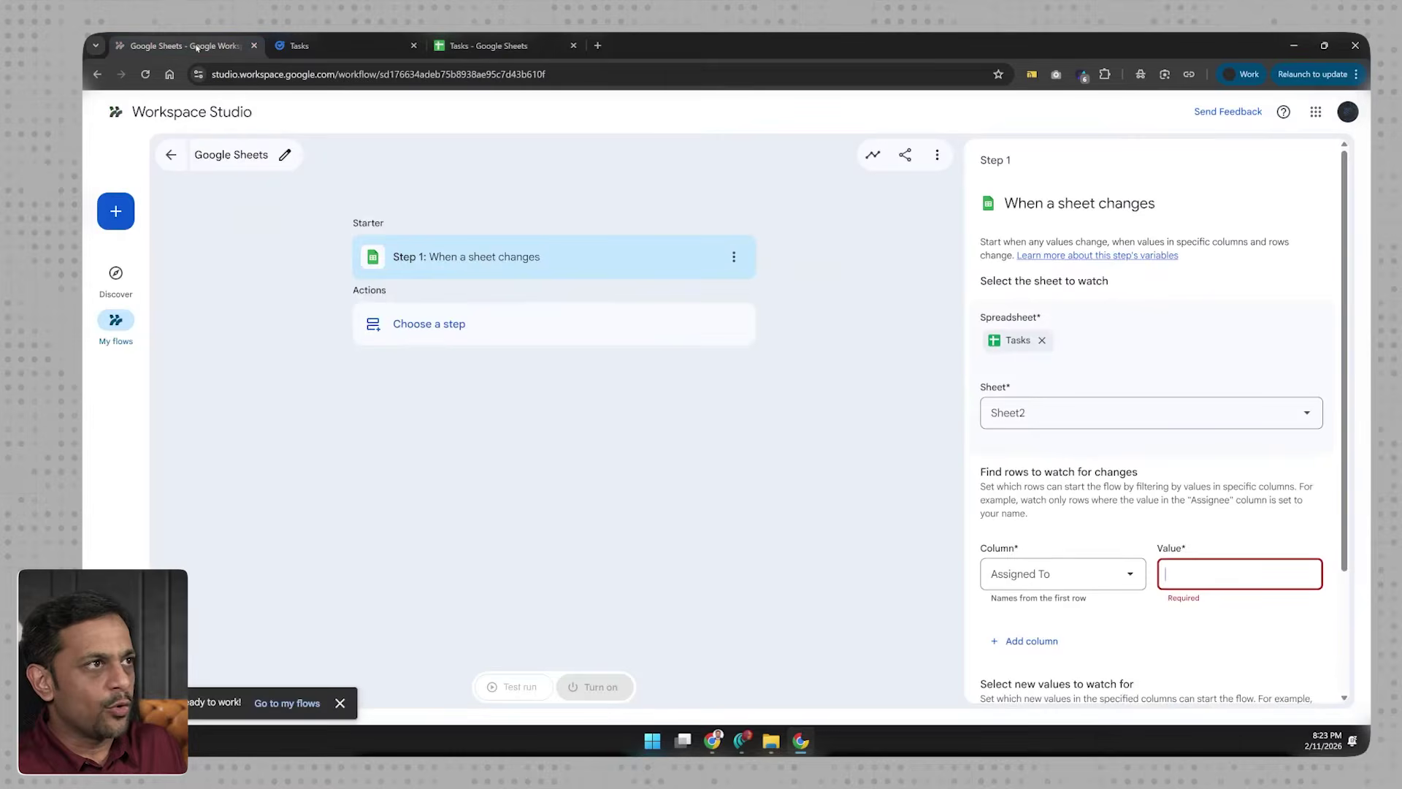
# Step: Try loading the Assigned To filter value suggestions, reloading the flow editor once
pyautogui.click(1207, 573)
pyautogui.scroll(-2, 1209, 555)
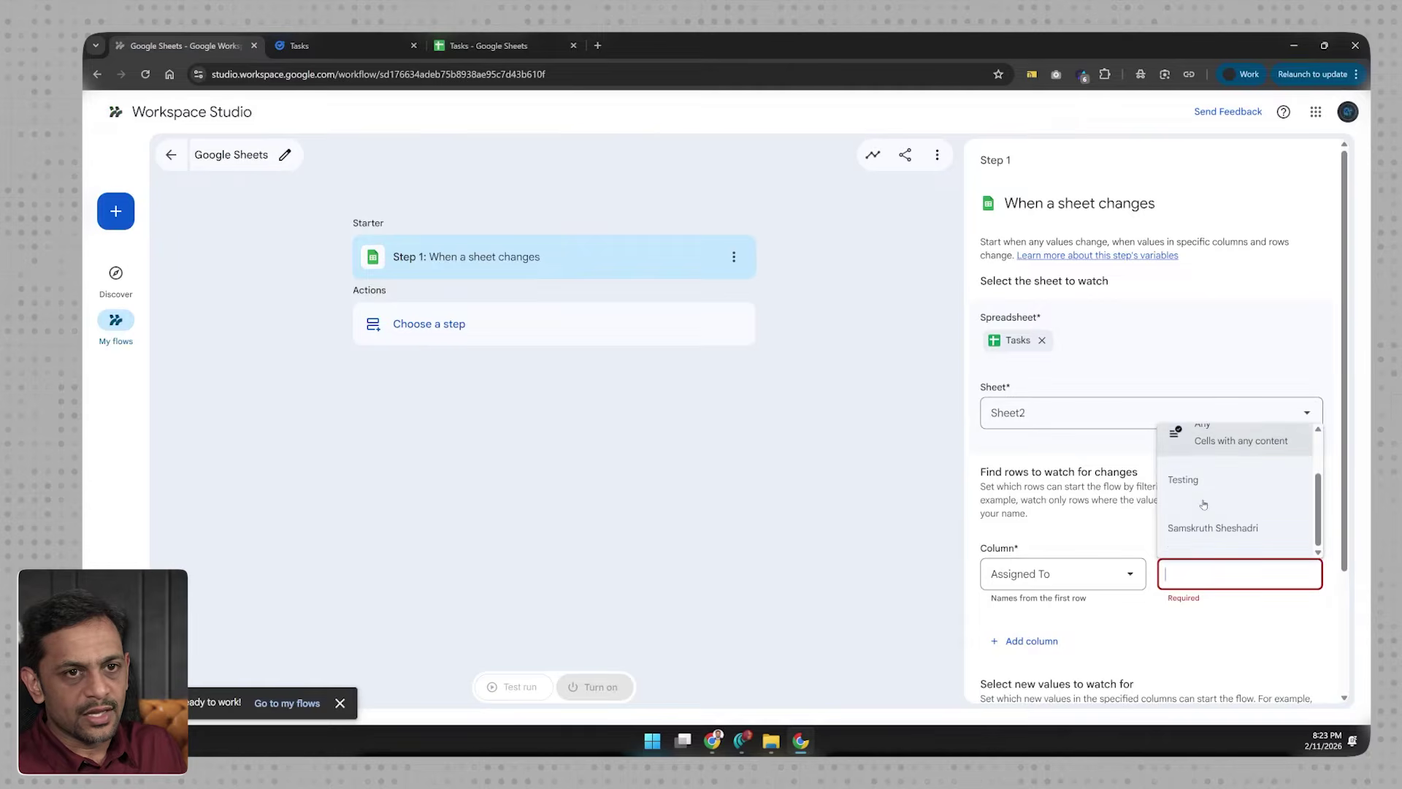
pyautogui.click(1208, 580)
pyautogui.click(145, 74)
pyautogui.click(1201, 573)
pyautogui.scroll(-3, 1190, 482)
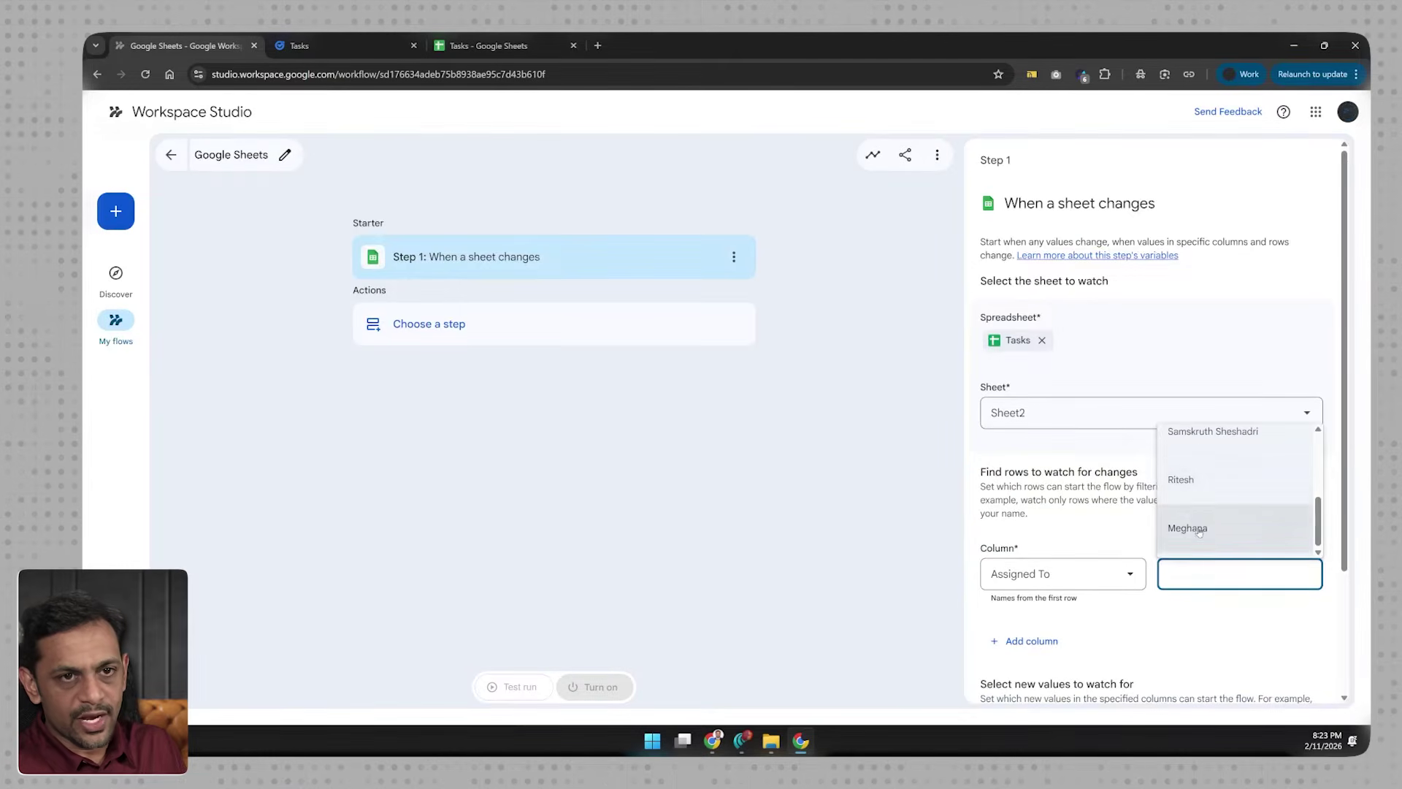
pyautogui.click(1198, 575)
pyautogui.click(1198, 577)
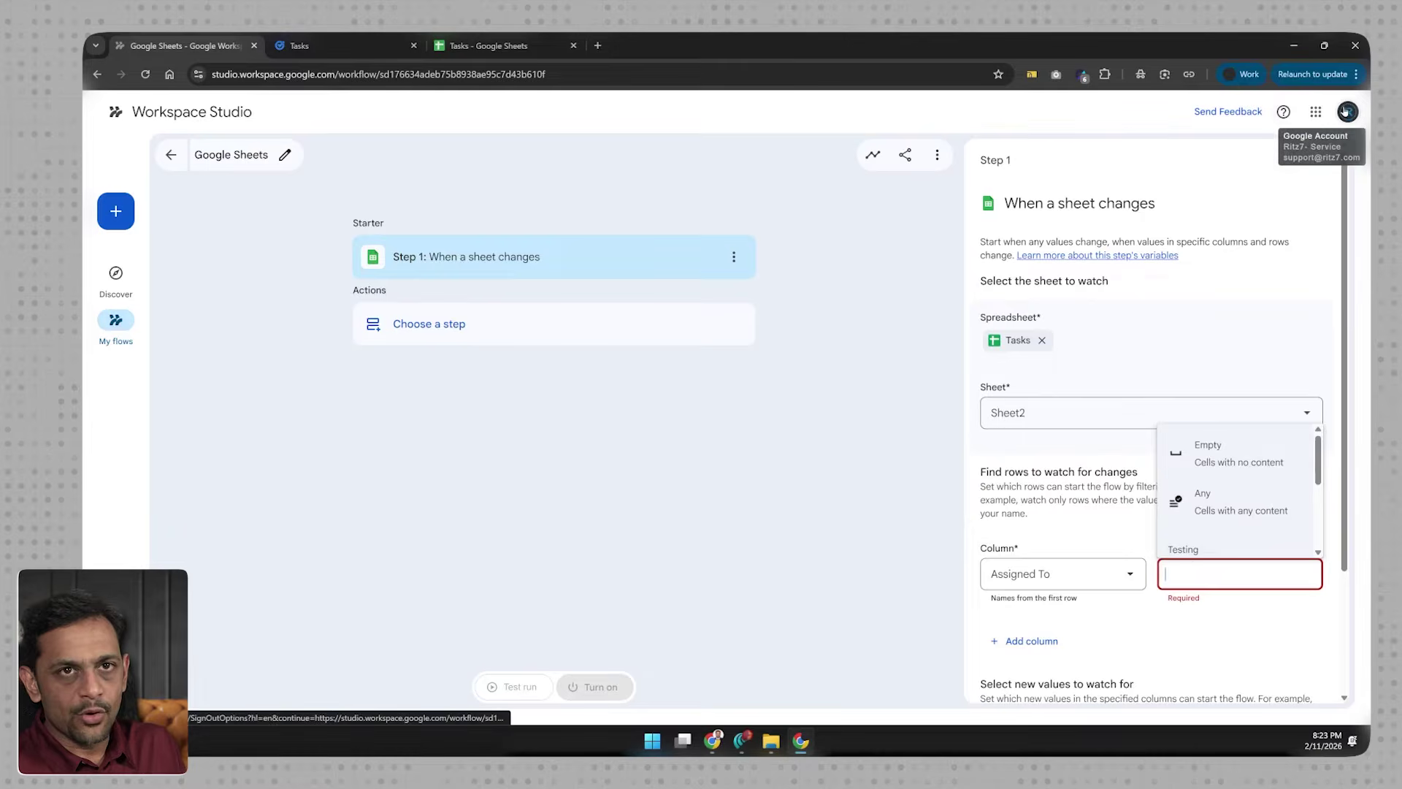
# Step: Change cell C8's assignee to Support in the Tasks sheet
pyautogui.click(489, 46)
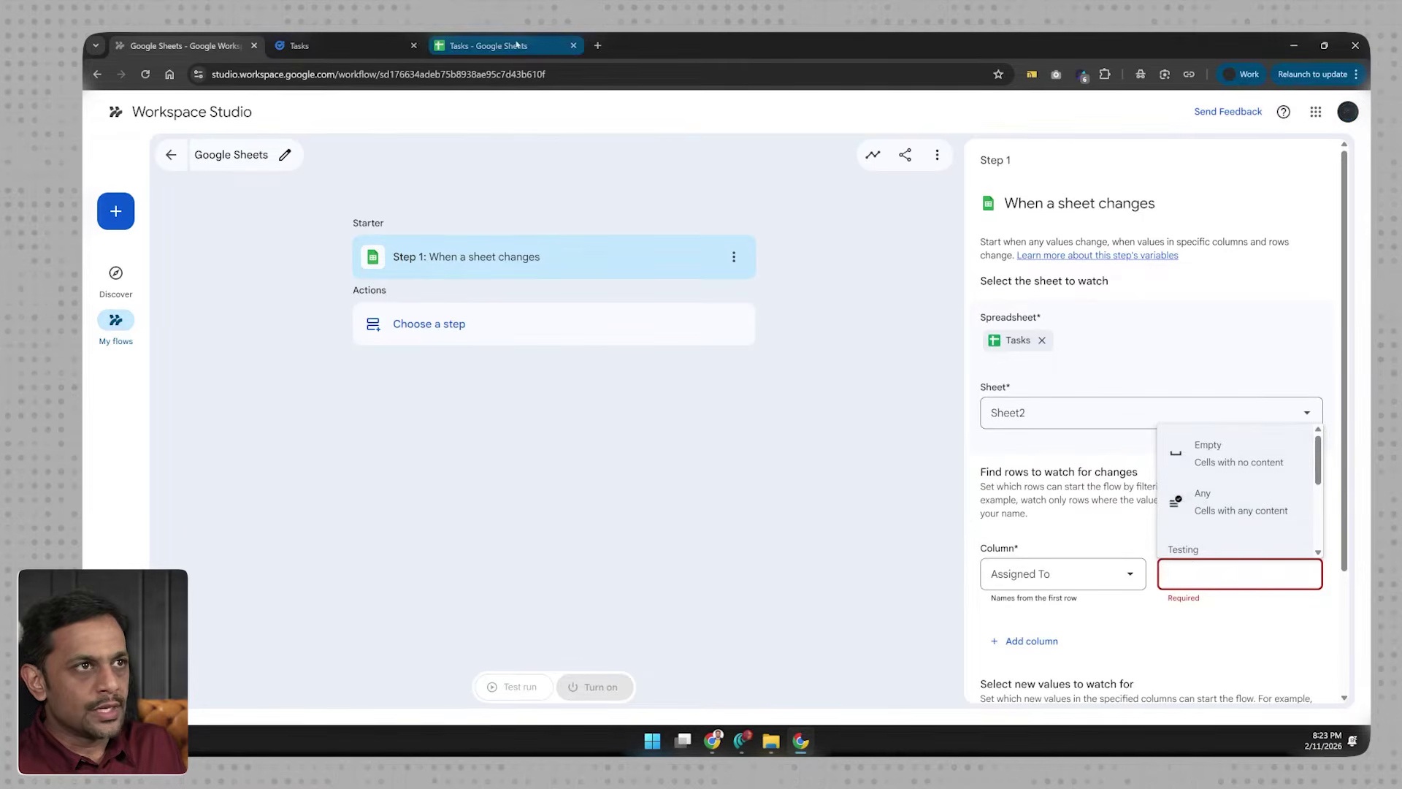
pyautogui.click(532, 401)
pyautogui.write('Support')
pyautogui.press('Return')
pyautogui.click(183, 46)
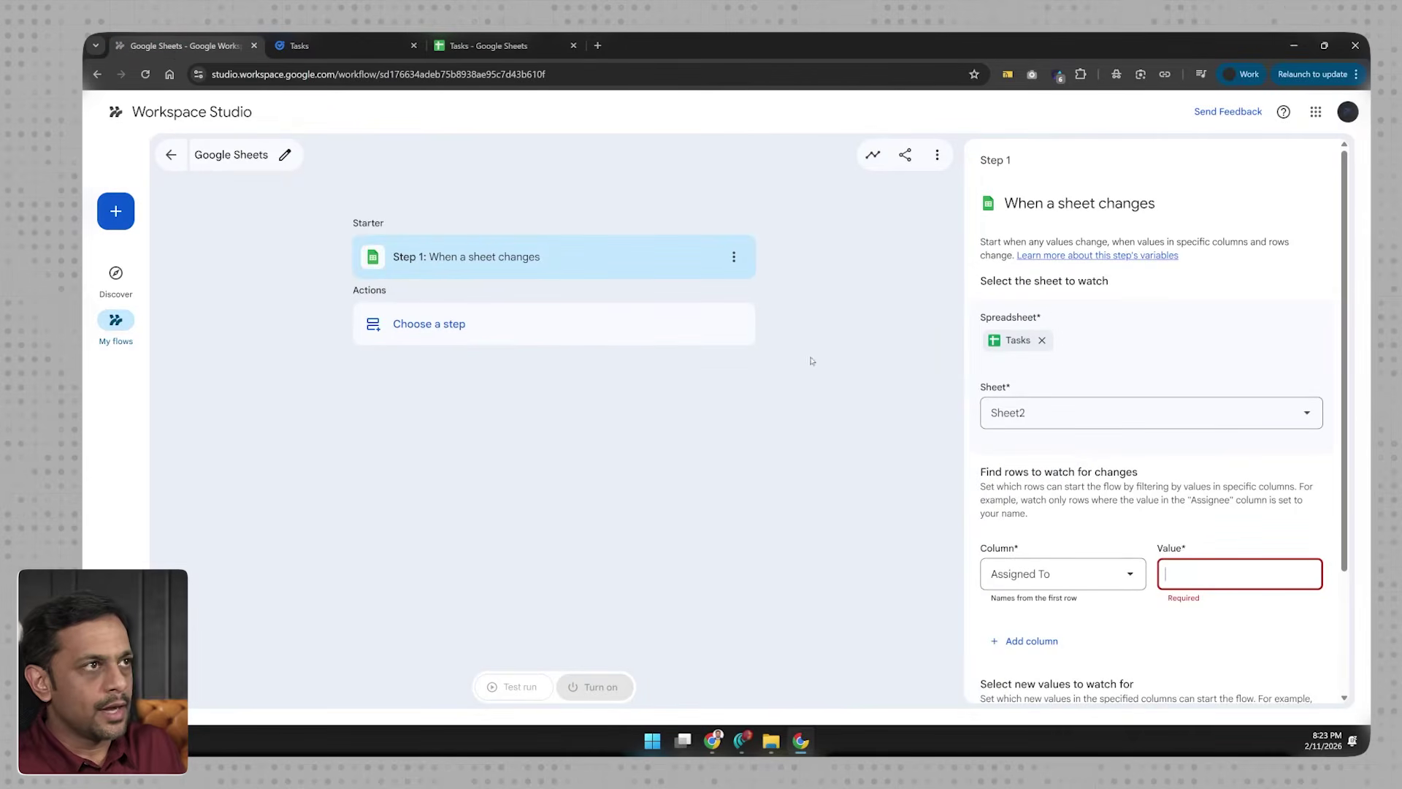
# Step: Set Support as the starter's Assigned To filter value
pyautogui.write('Support')
pyautogui.press('Return')
pyautogui.click(1245, 575)
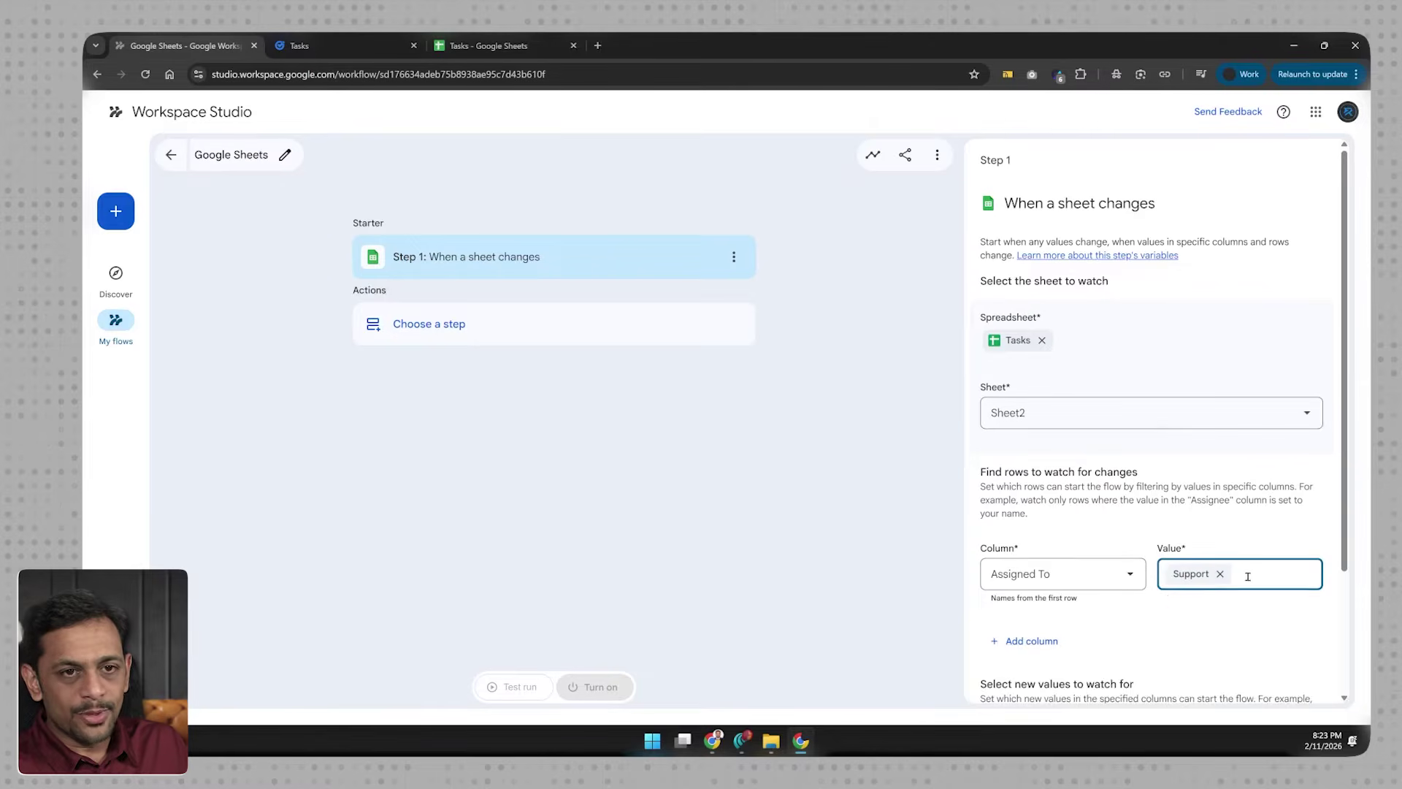
pyautogui.click(1110, 633)
pyautogui.scroll(-2, 1059, 555)
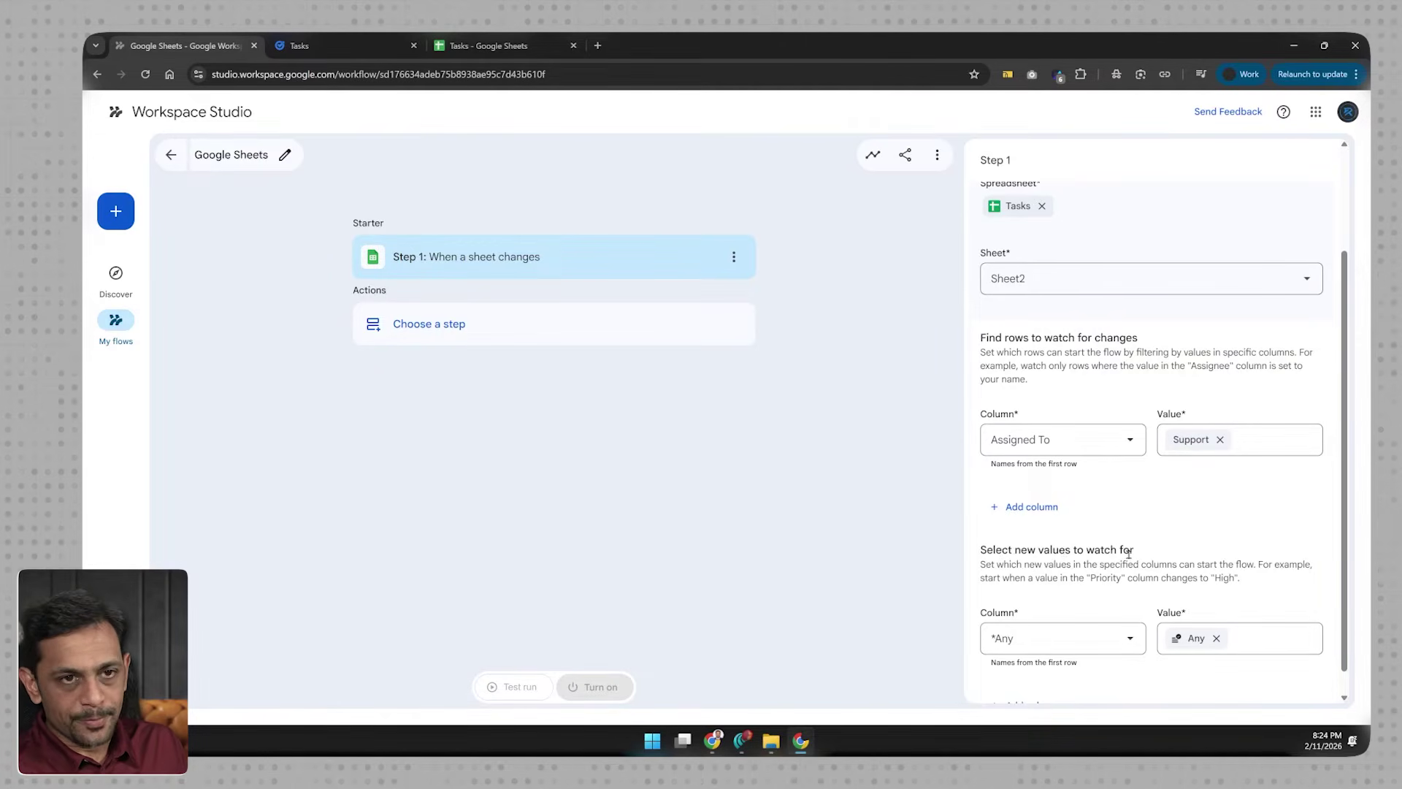
# Step: Watch the Ready_To_Assign column and trigger only when its new value is Yes
pyautogui.click(1006, 639)
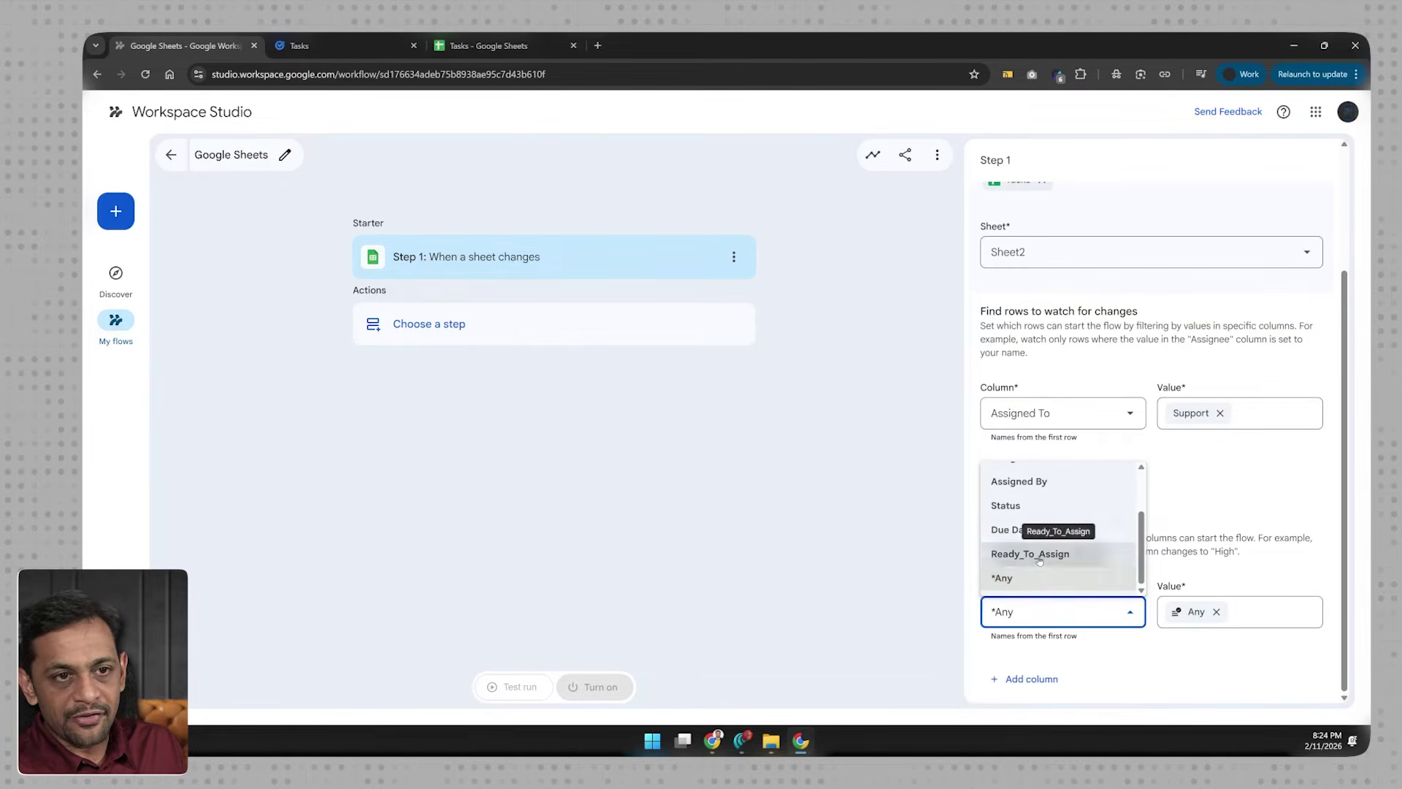
pyautogui.click(1040, 560)
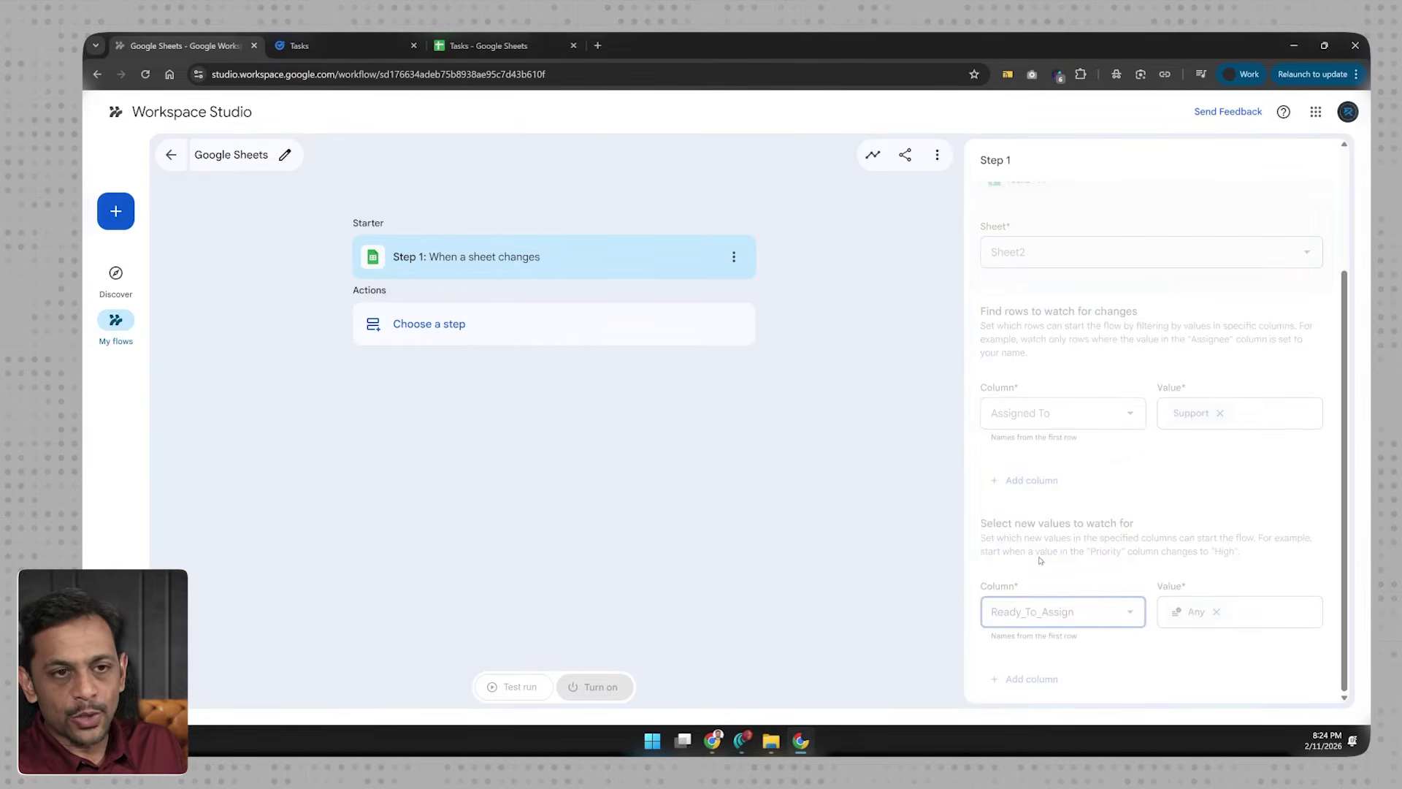
pyautogui.click(1205, 607)
pyautogui.click(1192, 583)
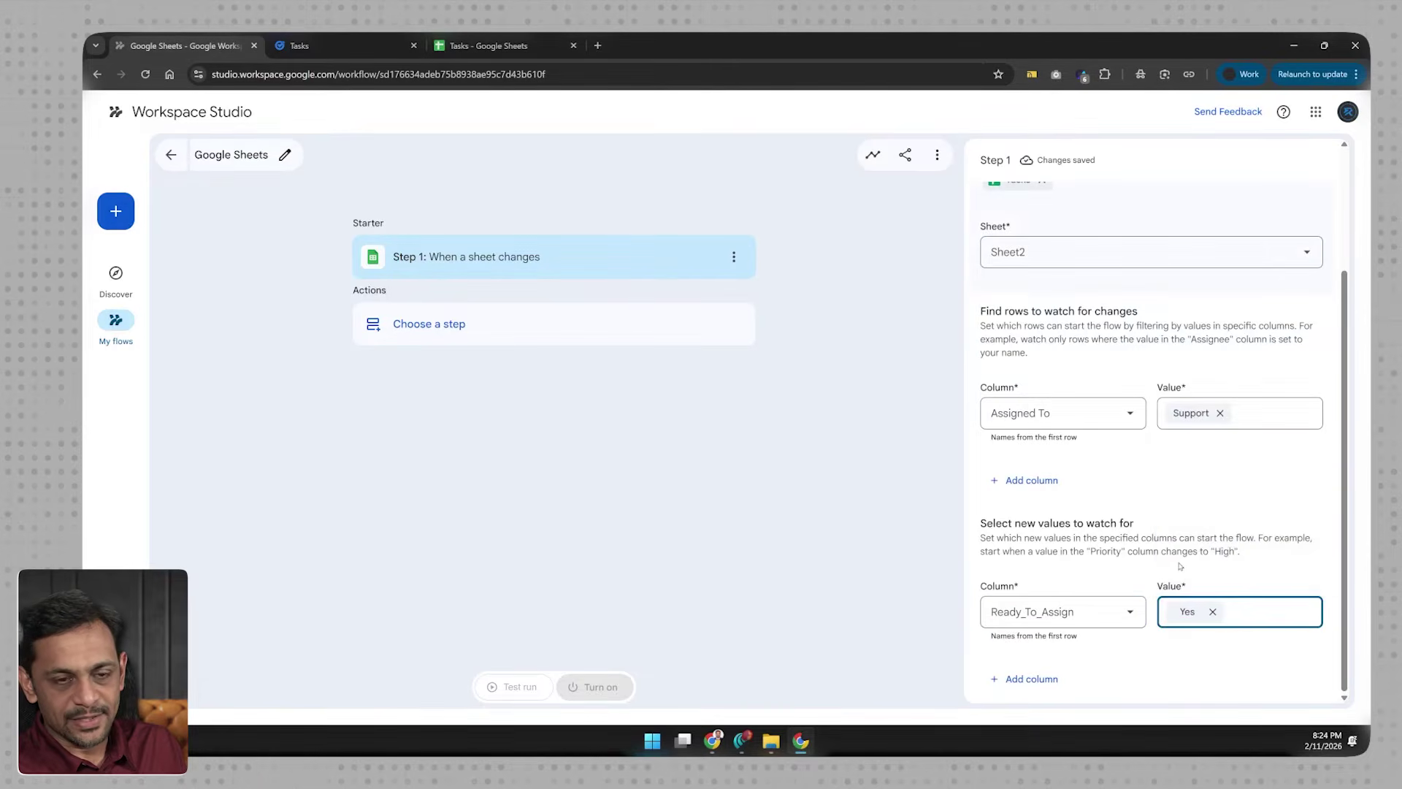
pyautogui.click(1178, 562)
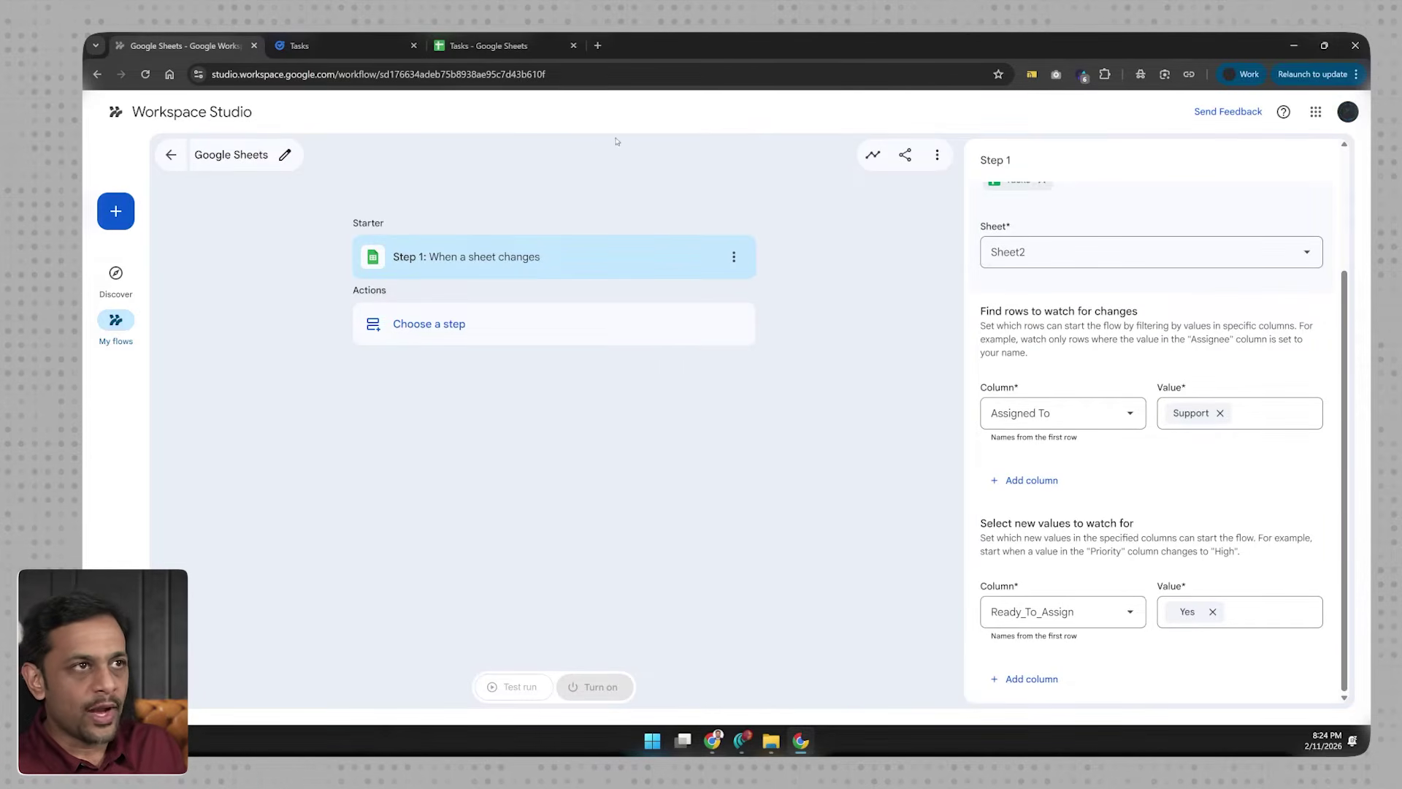
pyautogui.click(516, 48)
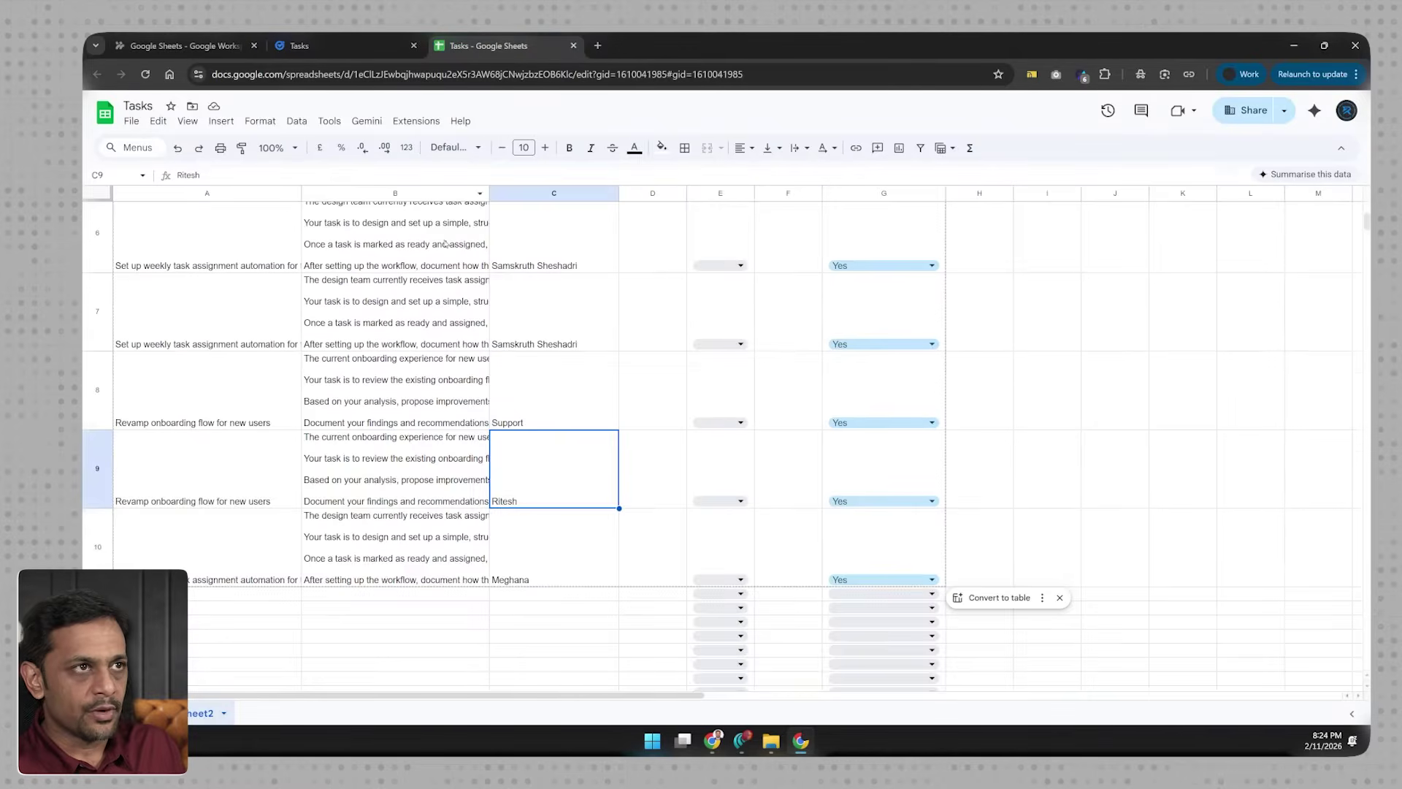
# Step: Recheck cells C3, C8 (Support) and G2's Ready_To_Assign value in the Tasks sheet
pyautogui.scroll(5, 485, 375)
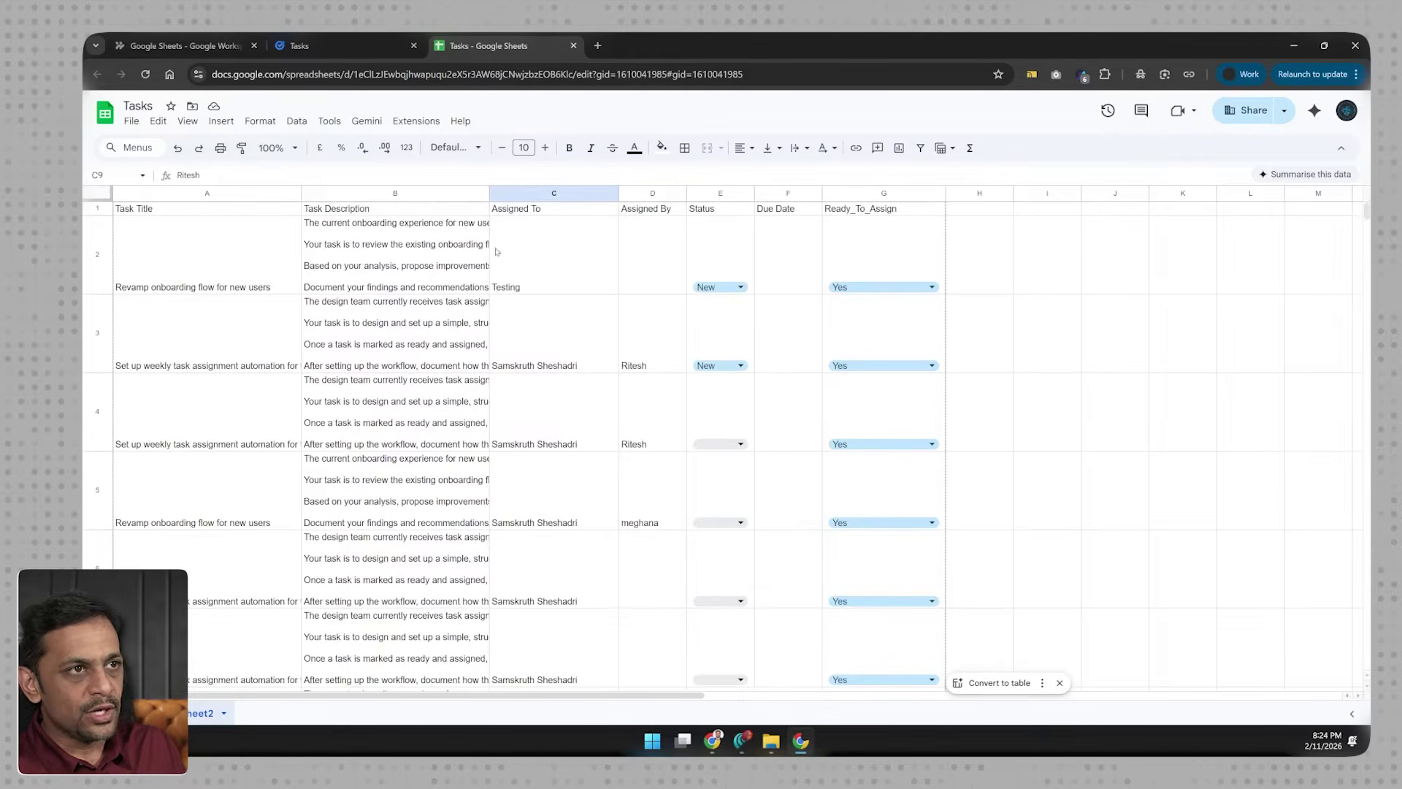
pyautogui.click(549, 324)
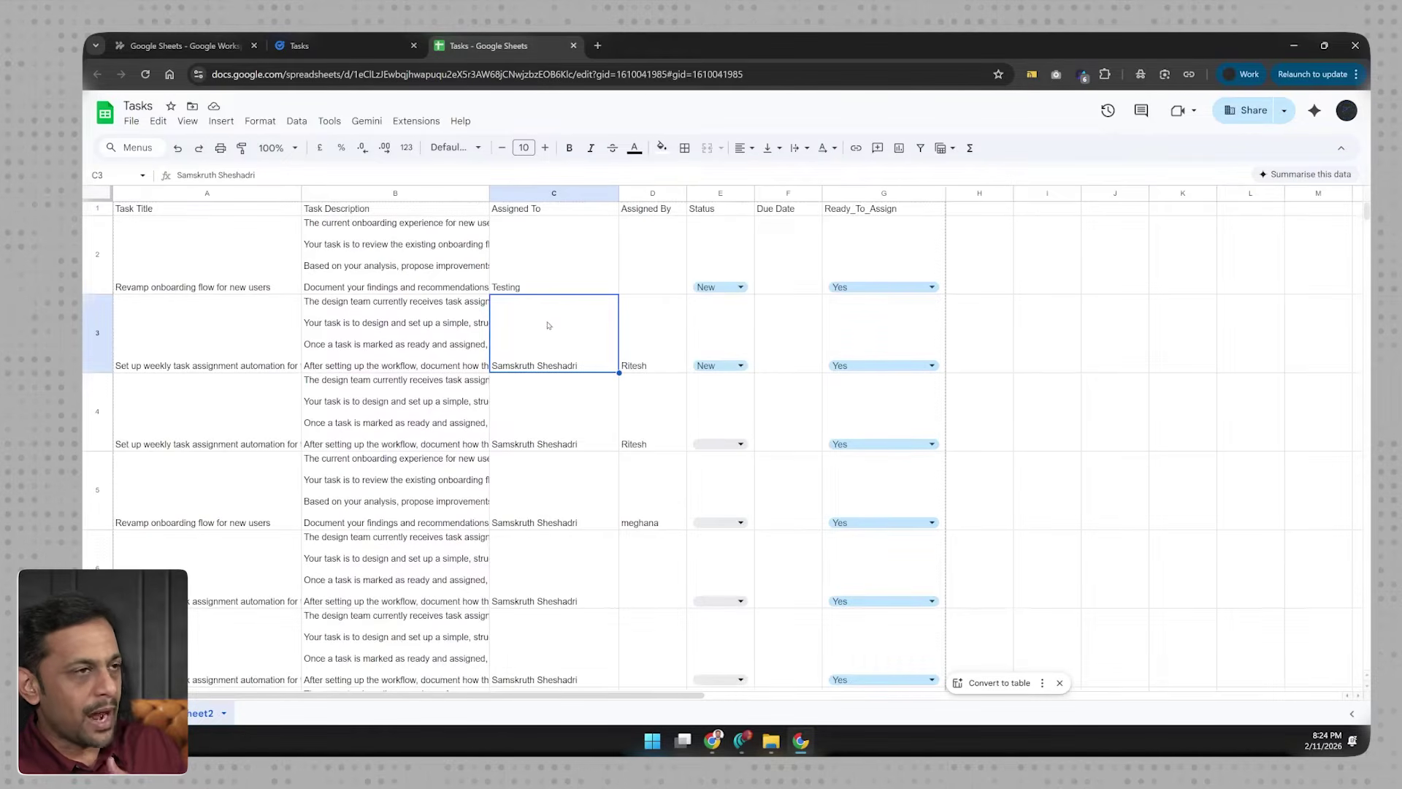
pyautogui.scroll(-5, 543, 387)
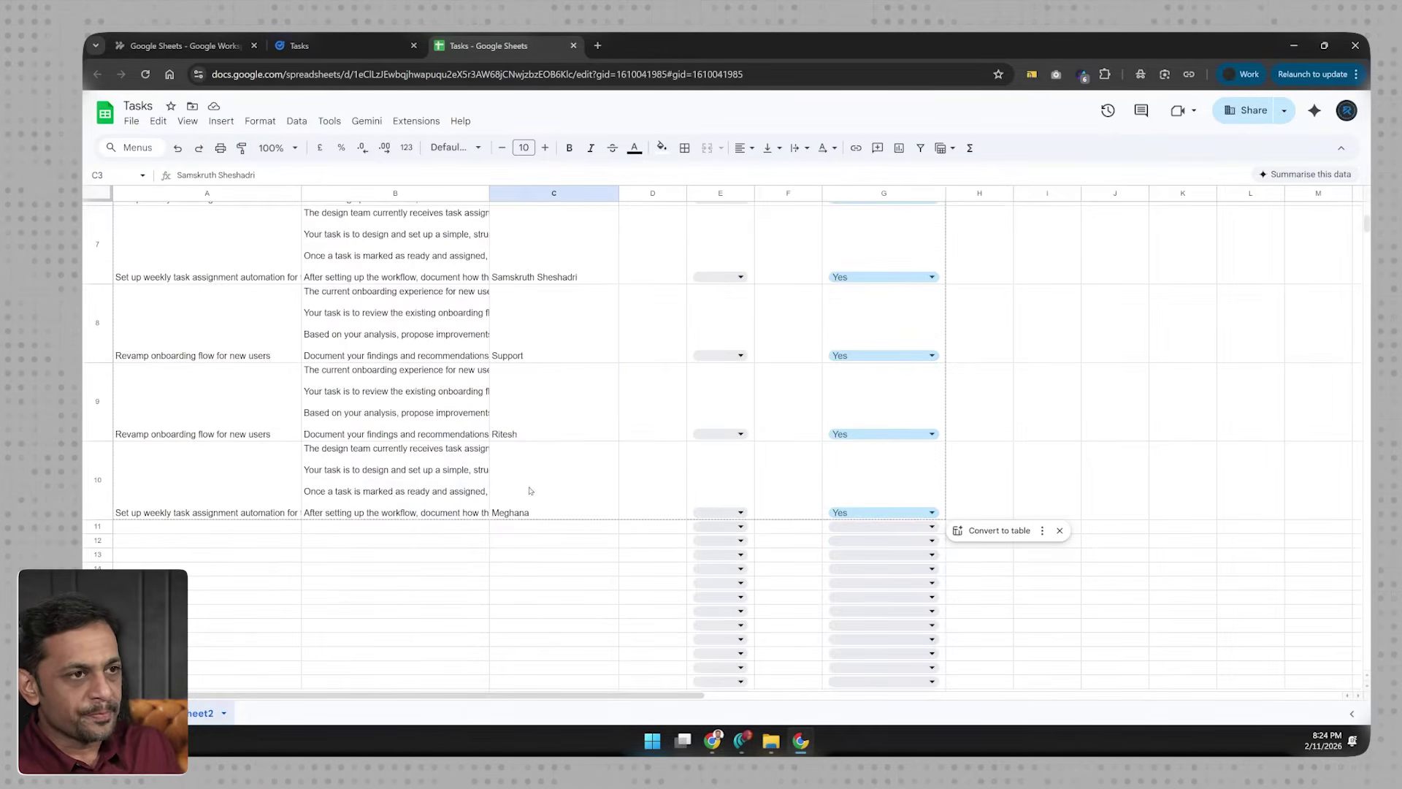
pyautogui.click(515, 361)
pyautogui.scroll(5, 584, 328)
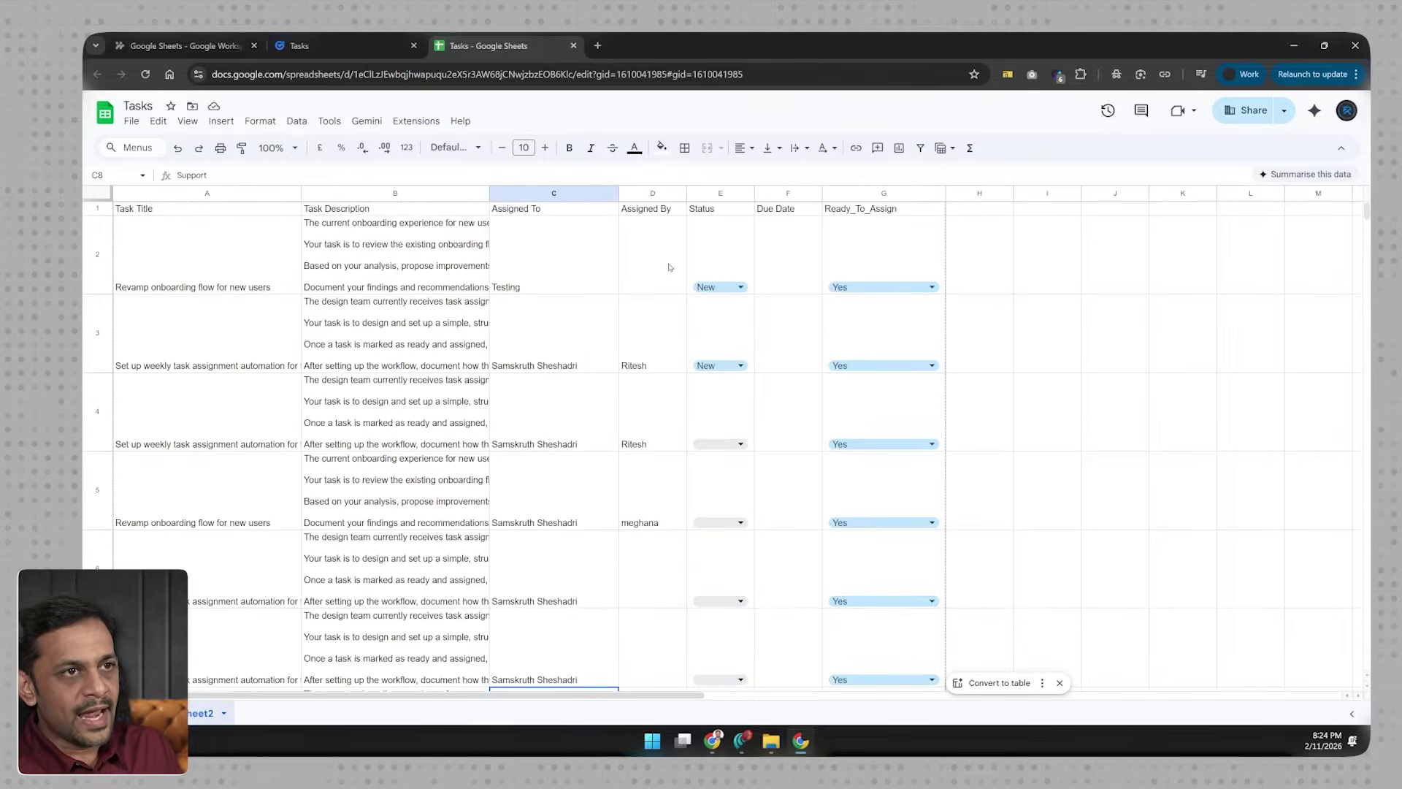
pyautogui.click(861, 237)
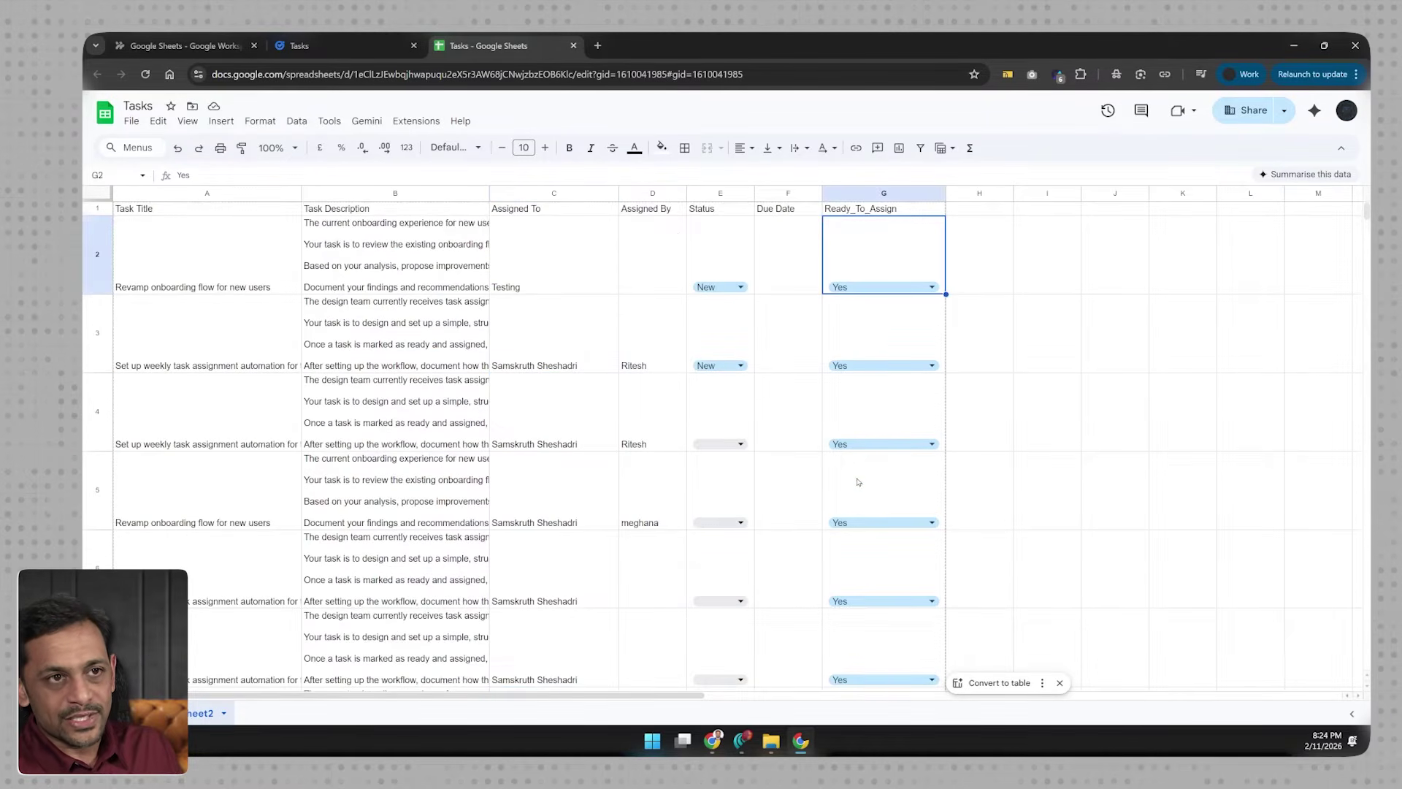
pyautogui.scroll(-5, 859, 482)
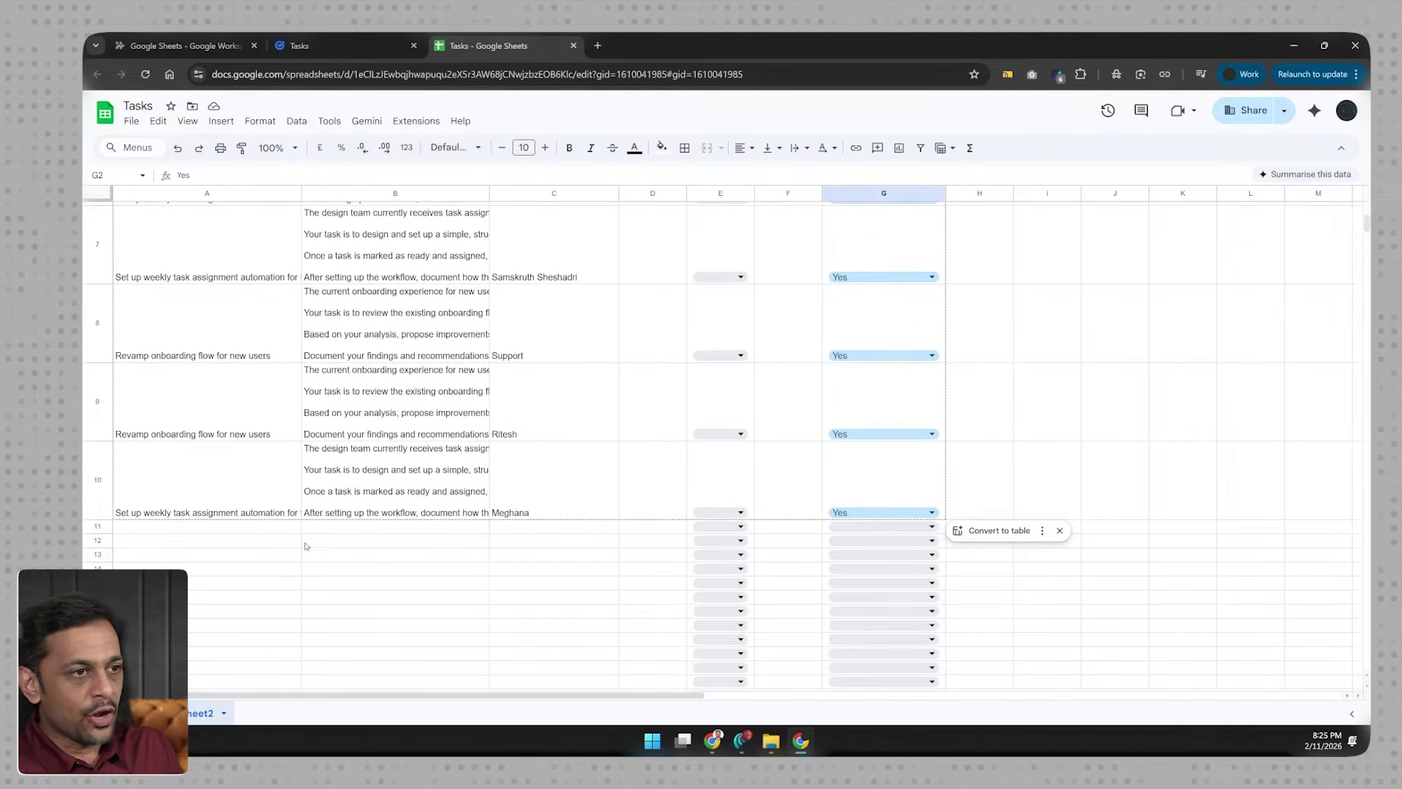
# Step: Inspect the empty row 11 cells A11 through C11, then switch back to the flow
pyautogui.click(224, 527)
pyautogui.click(338, 527)
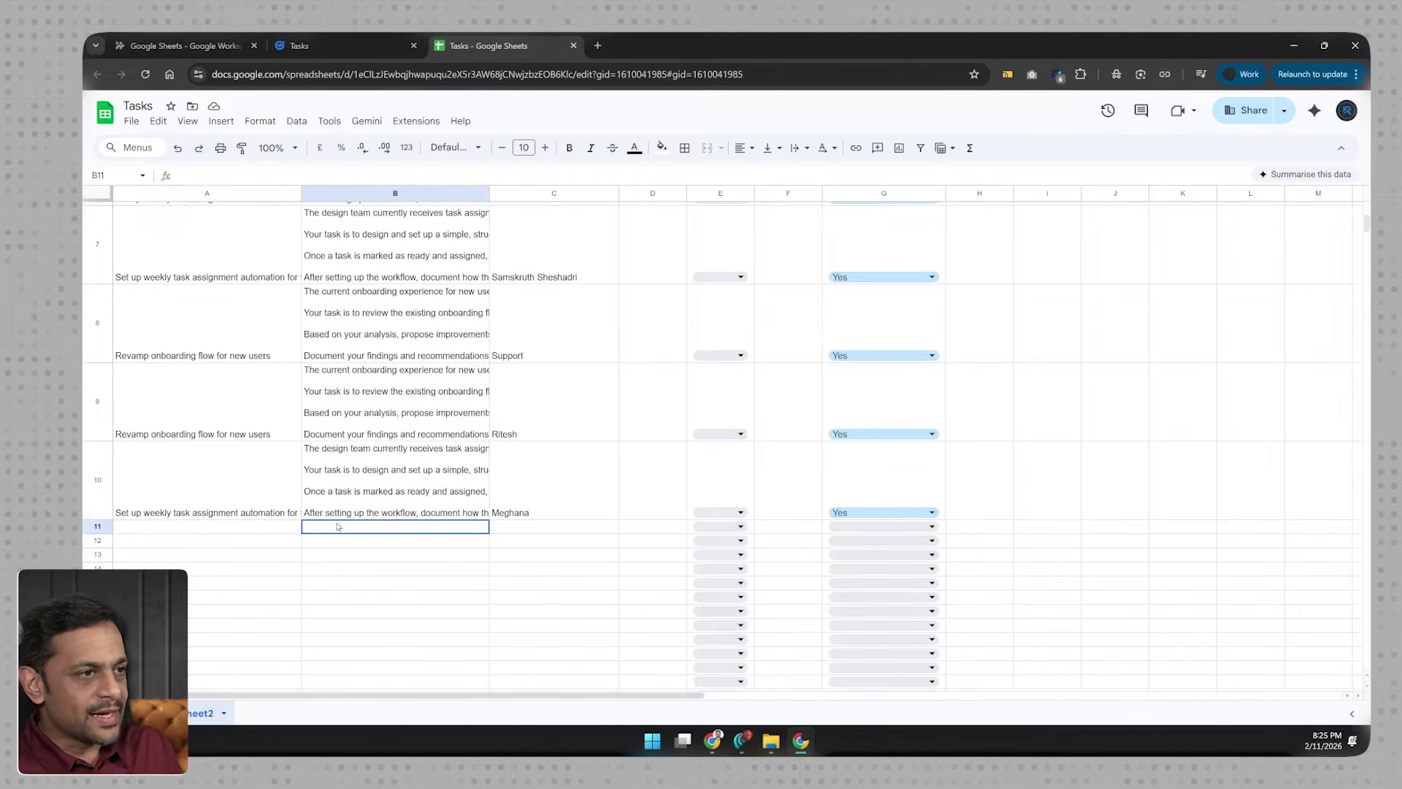
pyautogui.click(527, 526)
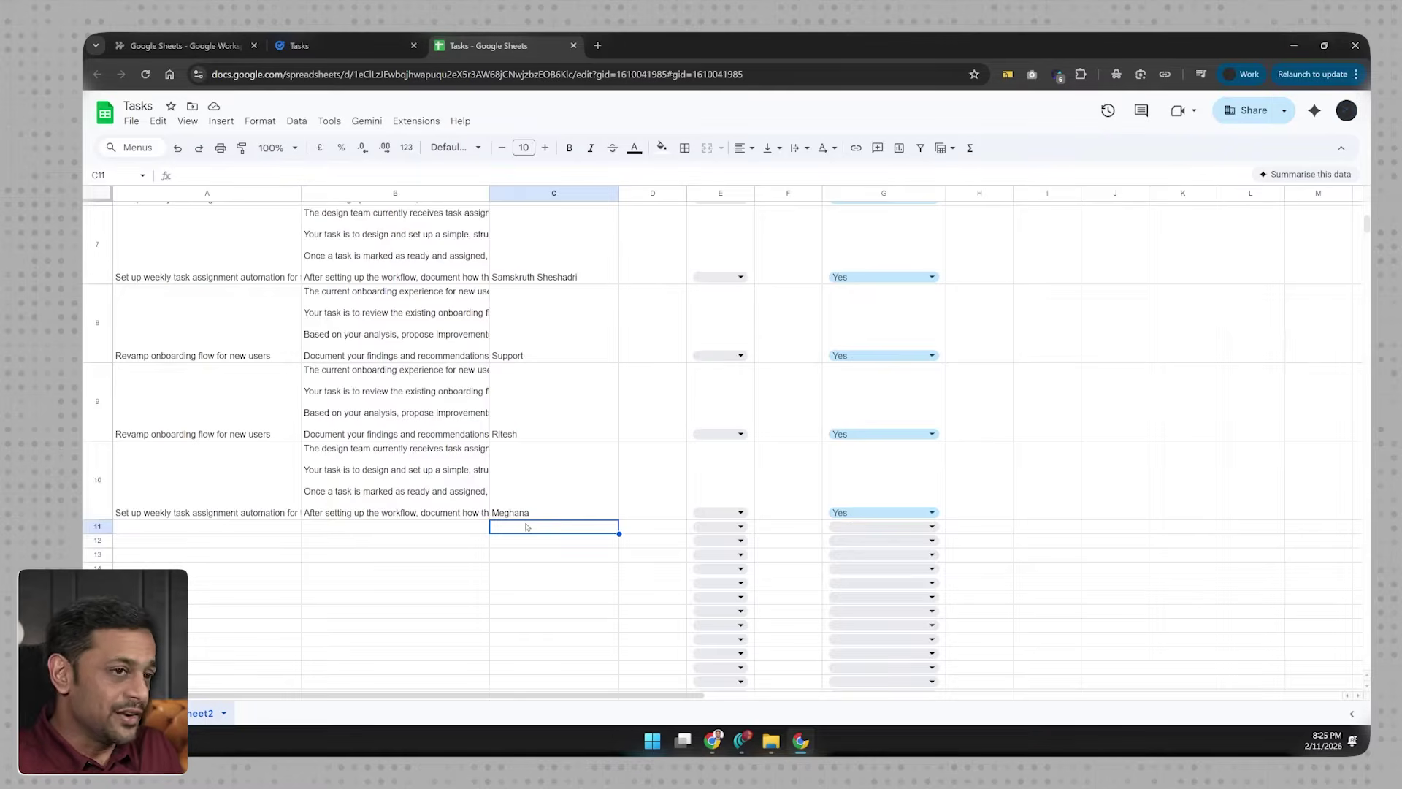
pyautogui.scroll(6, 527, 527)
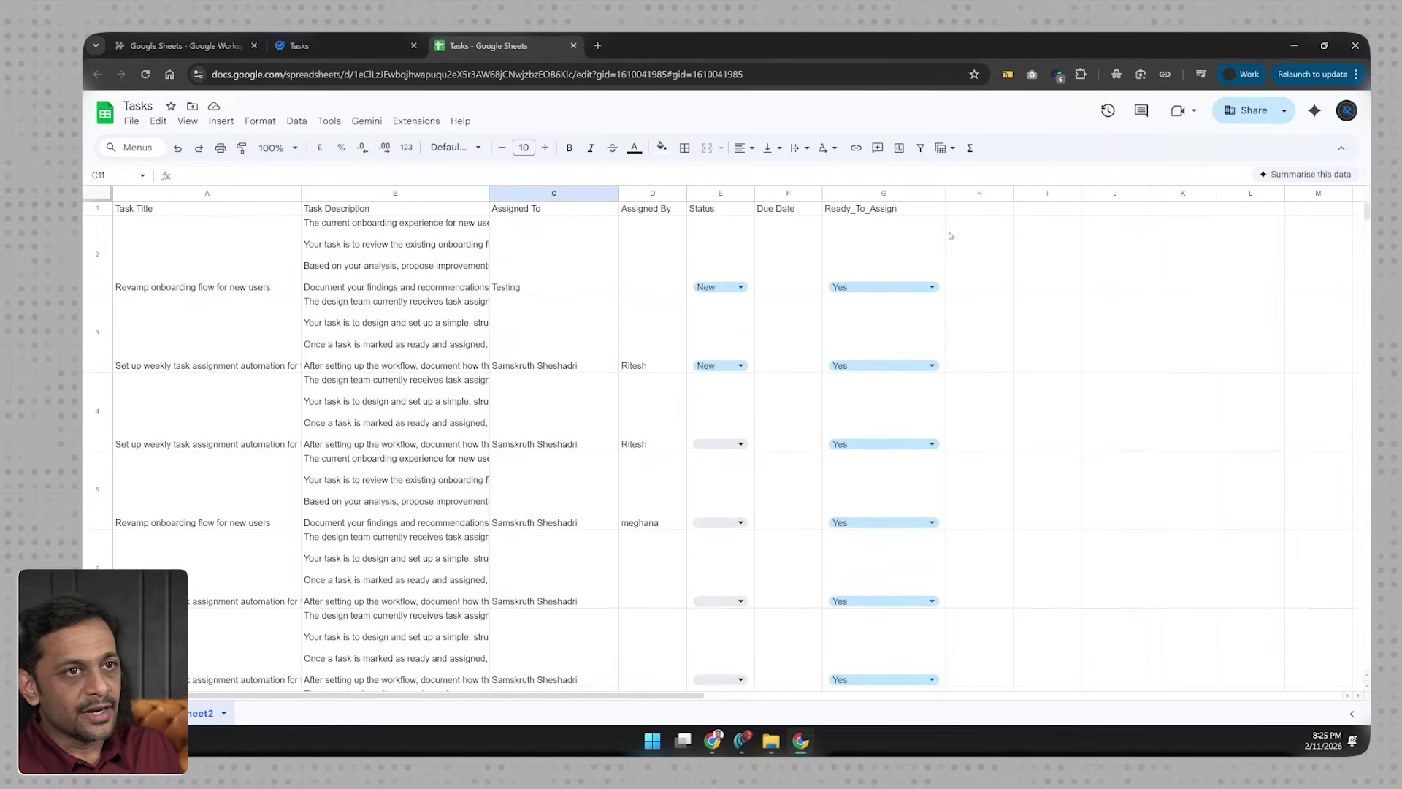
pyautogui.scroll(-6, 886, 555)
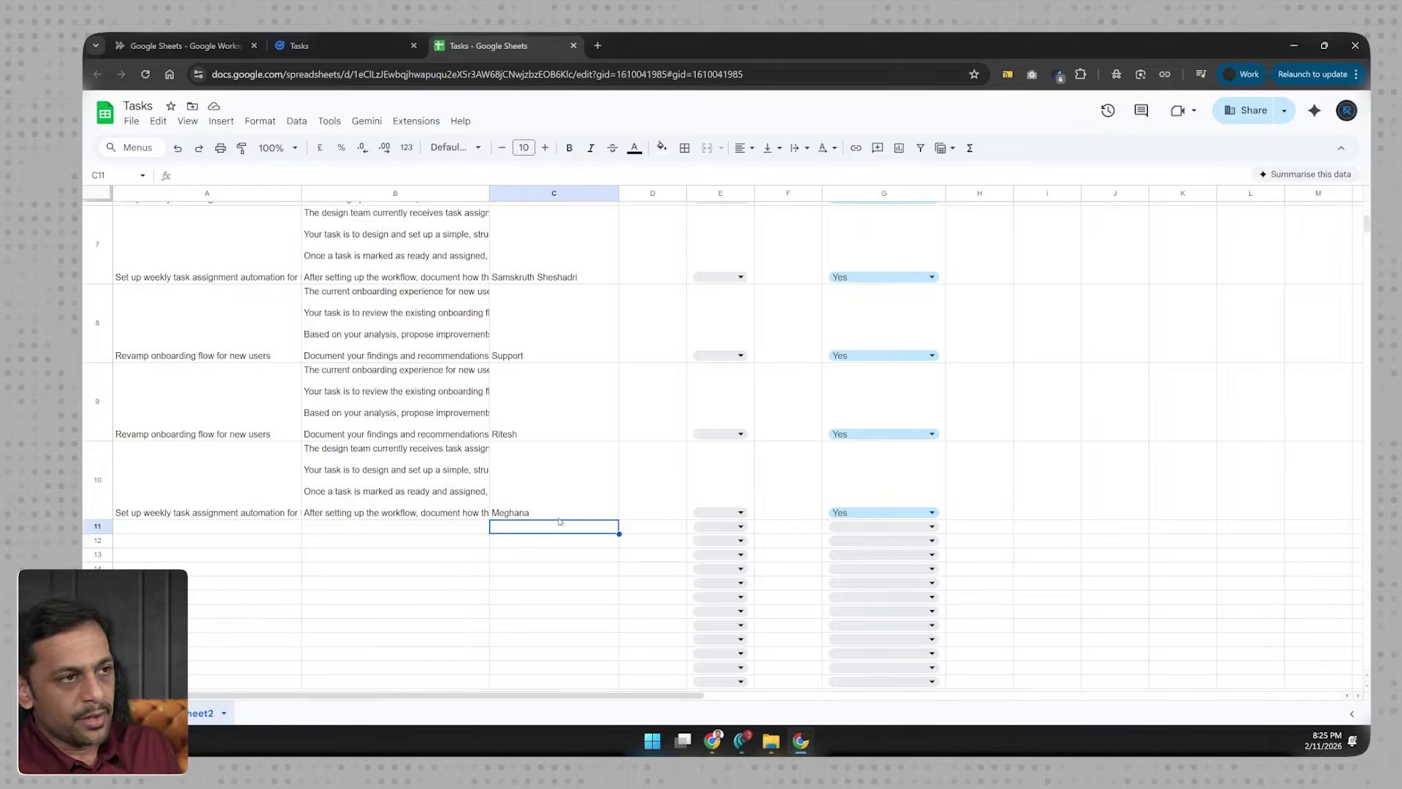
pyautogui.hotkey('ctrl', '1')
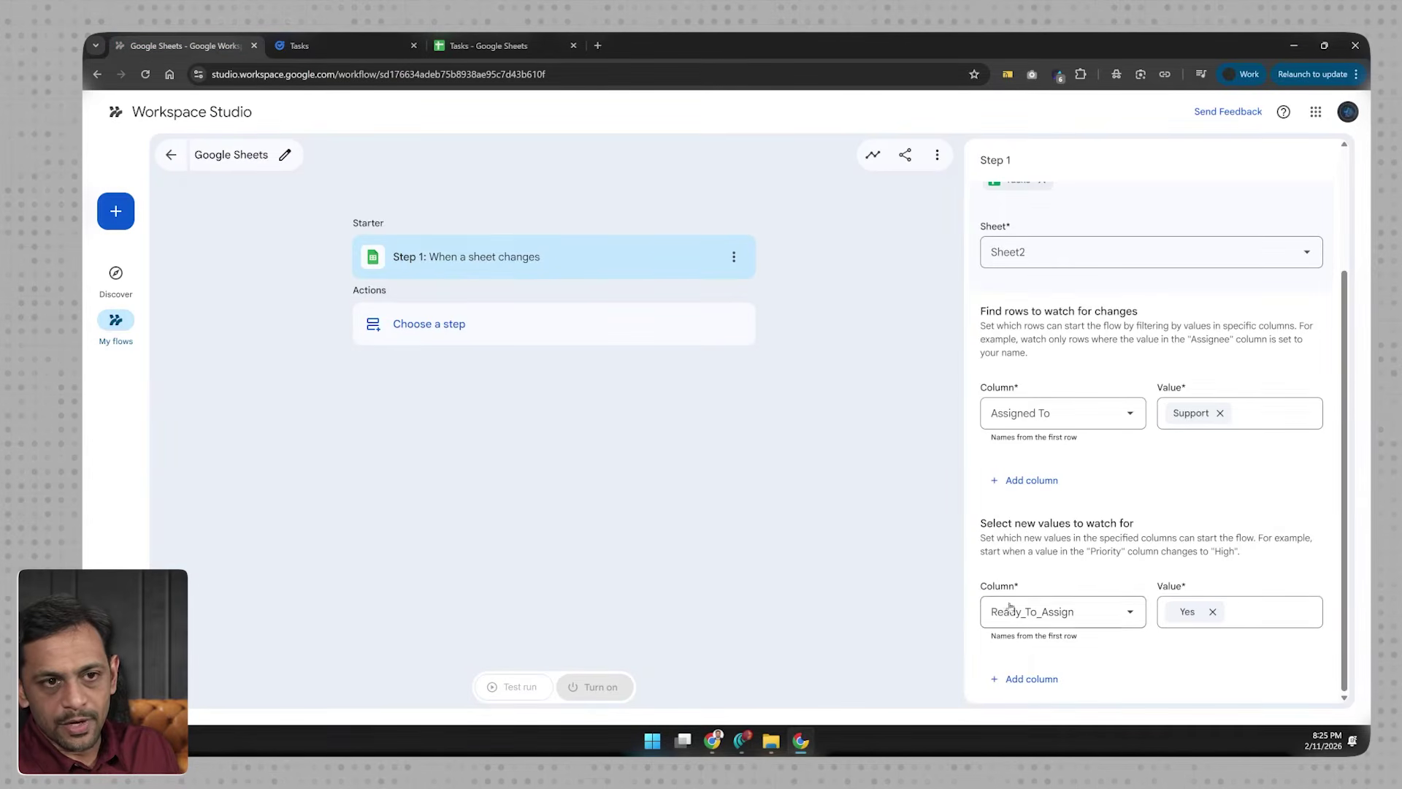
pyautogui.click(482, 47)
pyautogui.click(211, 499)
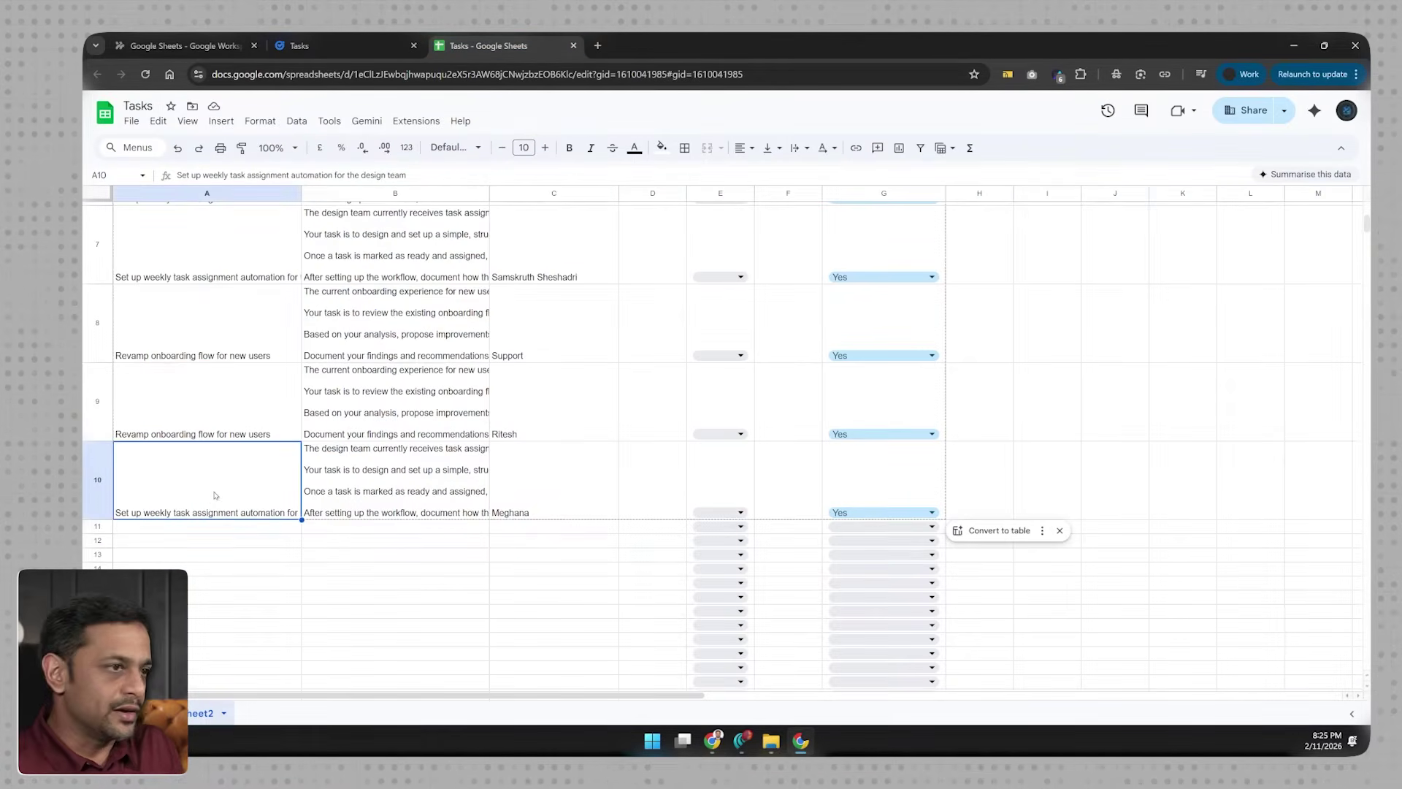
pyautogui.click(370, 466)
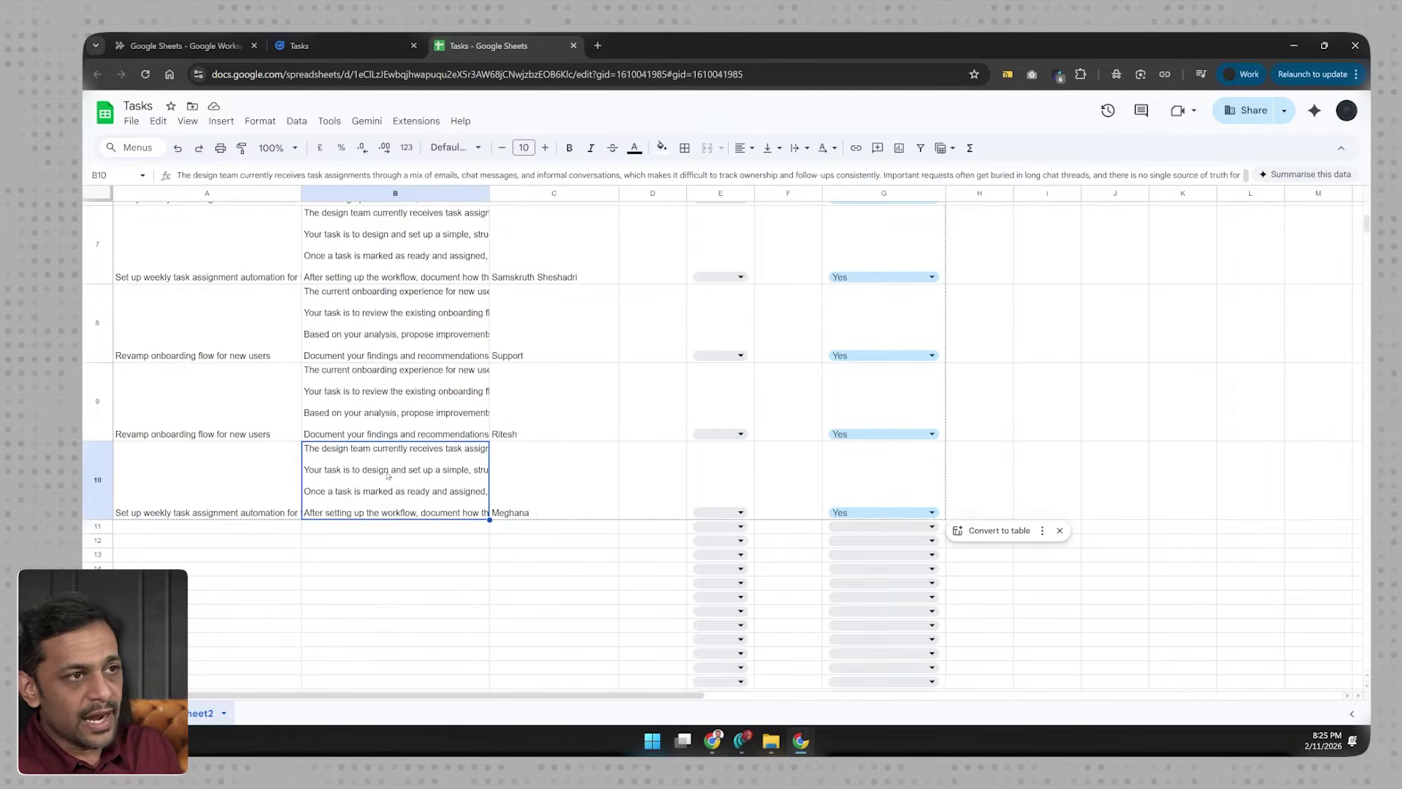
pyautogui.scroll(1, 511, 511)
pyautogui.click(553, 543)
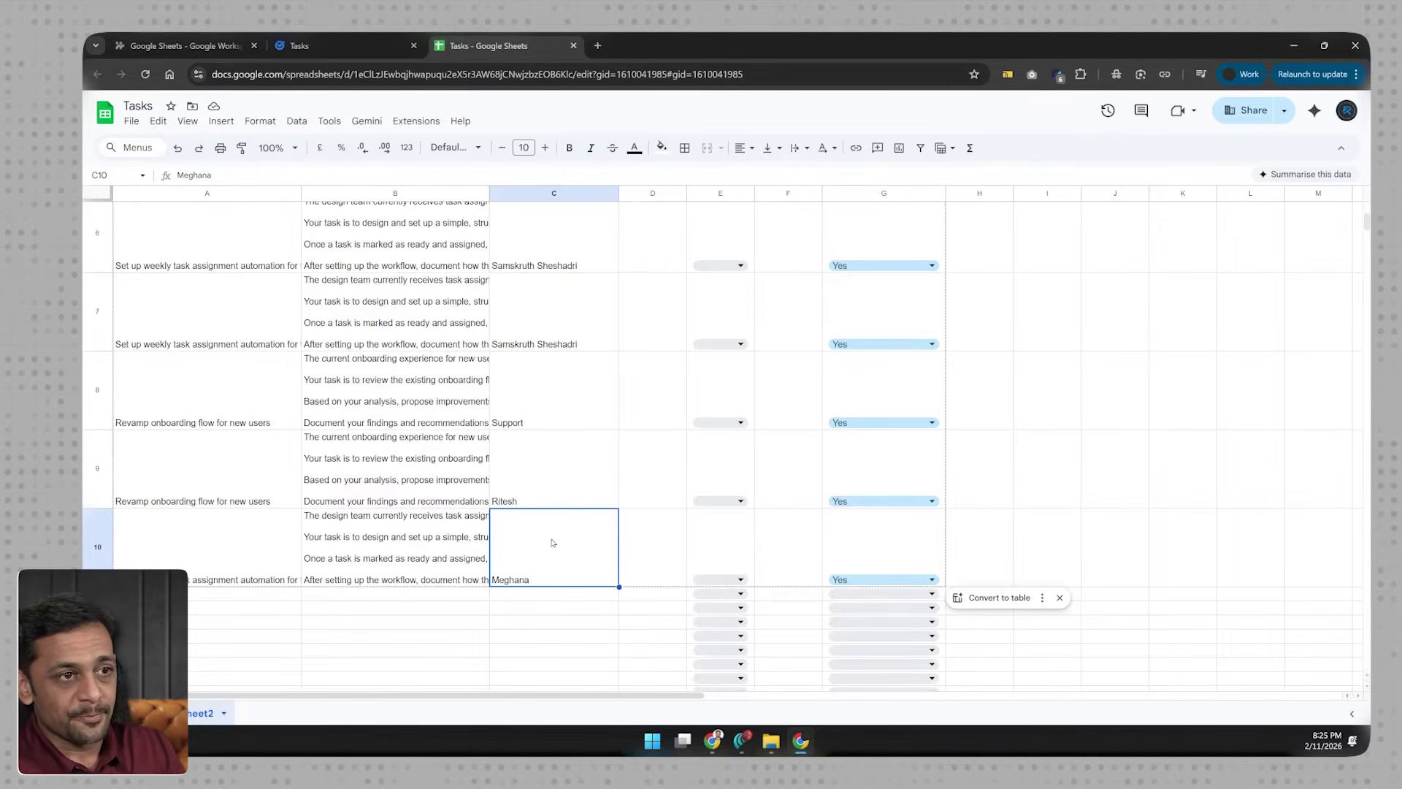
pyautogui.click(183, 46)
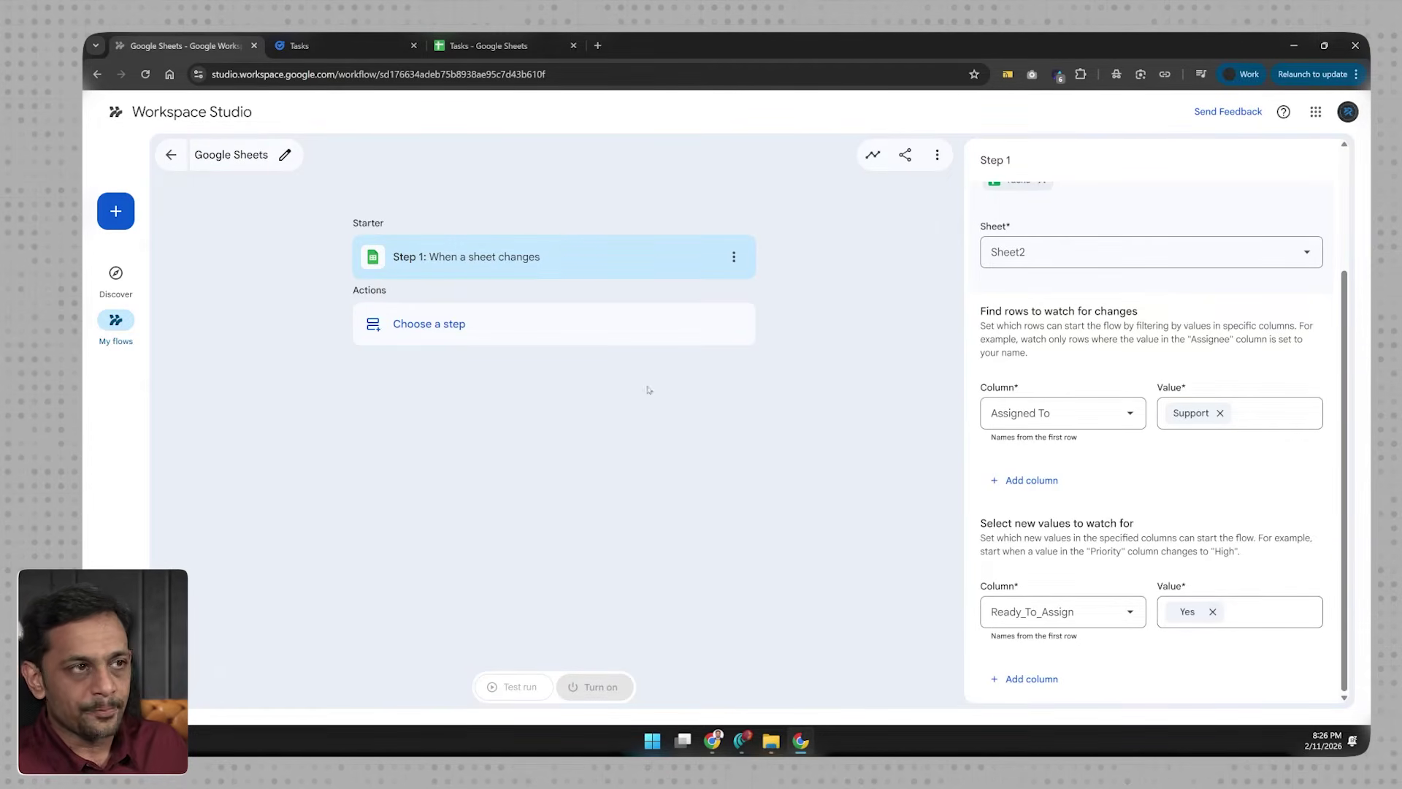
# Step: Add a Create a task action as Step 2 and start filling its Task title from variables
pyautogui.click(442, 324)
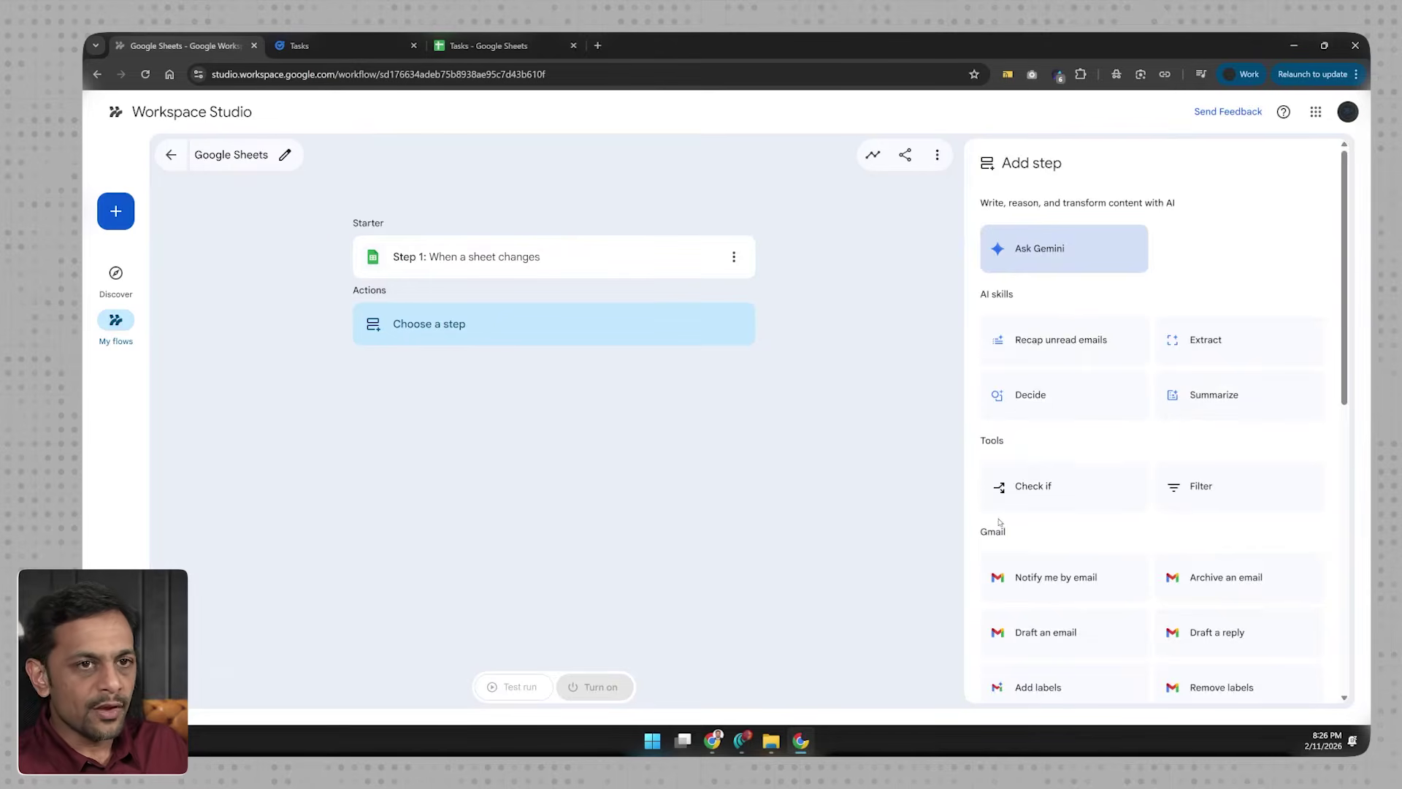
pyautogui.scroll(-9, 1000, 522)
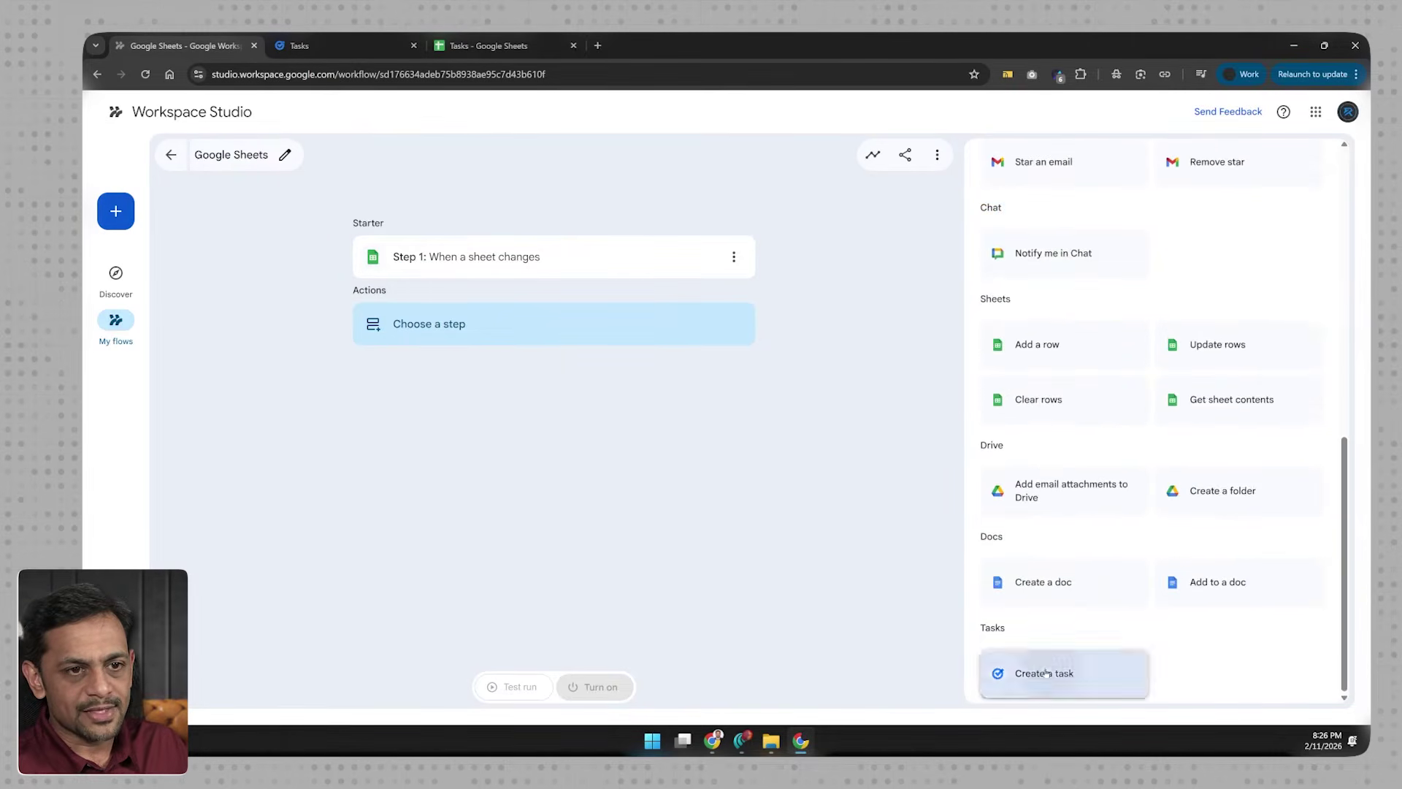
pyautogui.click(1046, 673)
pyautogui.click(1036, 292)
pyautogui.click(1285, 292)
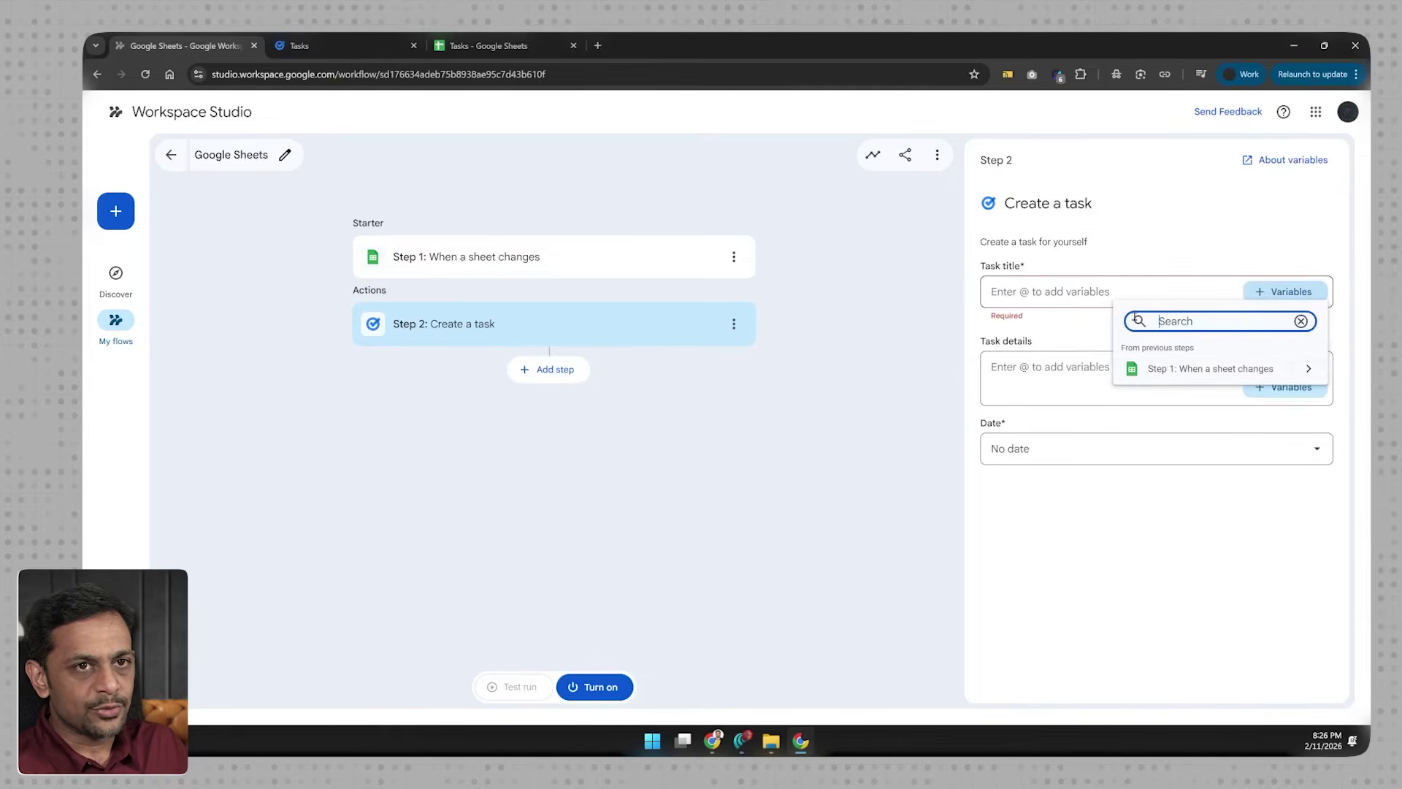
# Step: Fill the task title and details with the row's Task Title and Task Description
pyautogui.click(1181, 370)
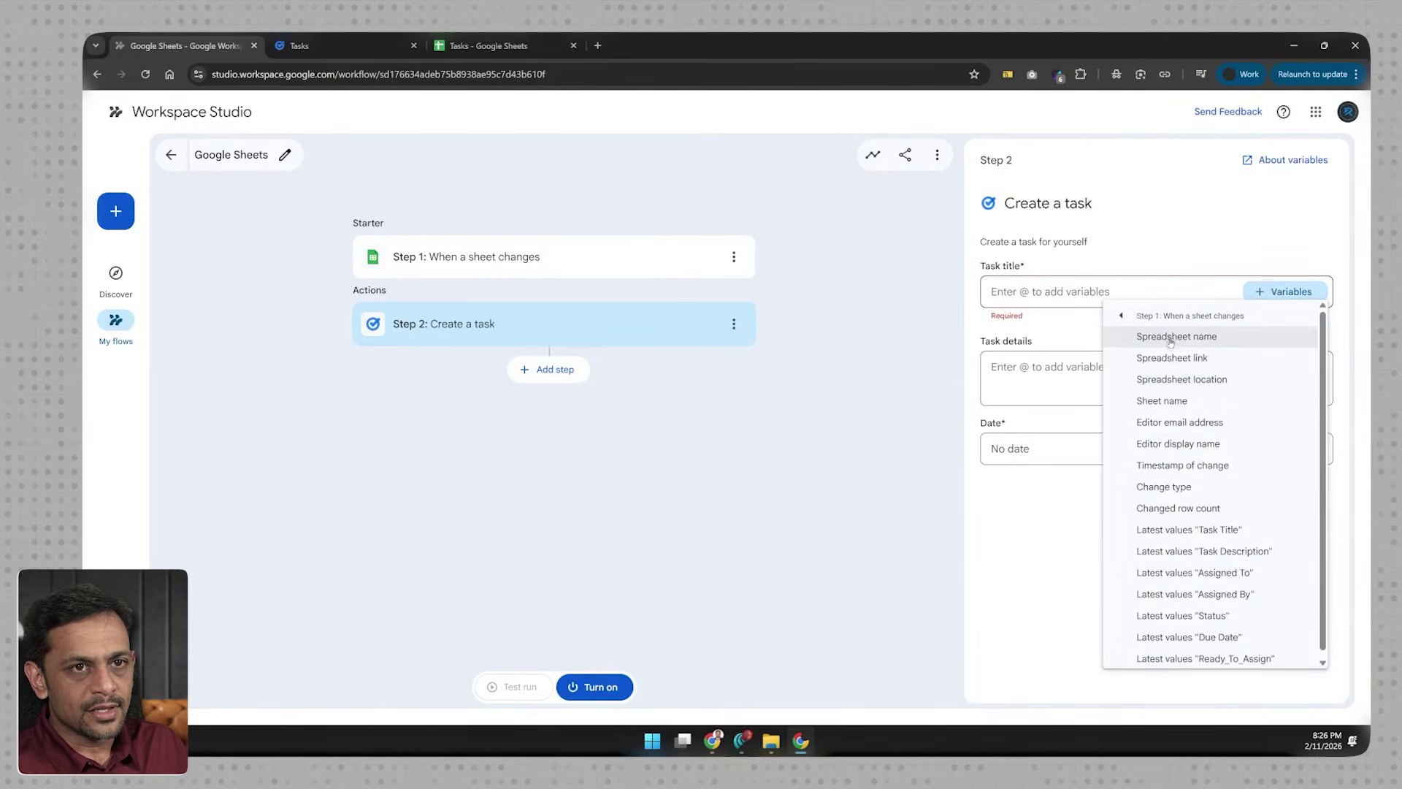
pyautogui.click(1212, 528)
pyautogui.click(1088, 377)
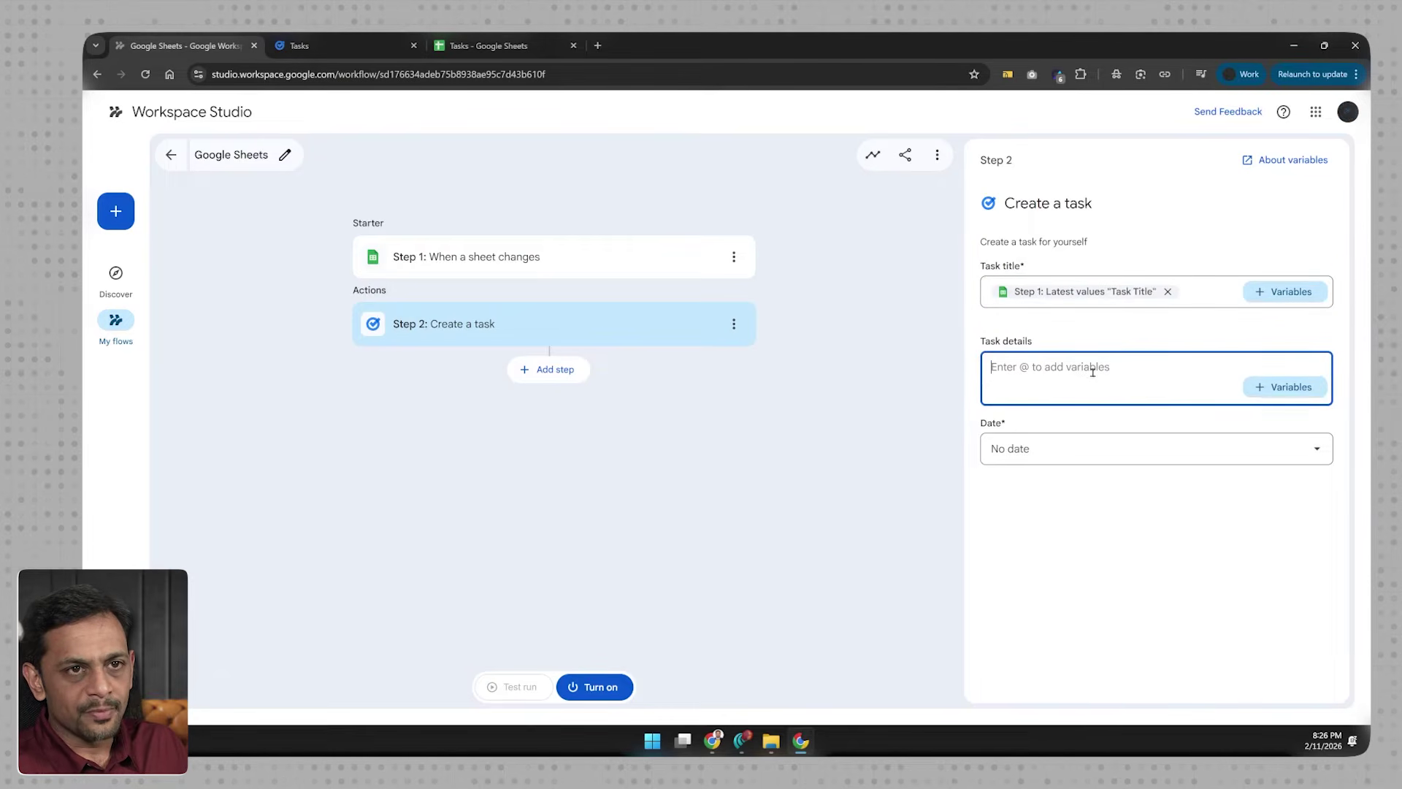
pyautogui.click(1270, 385)
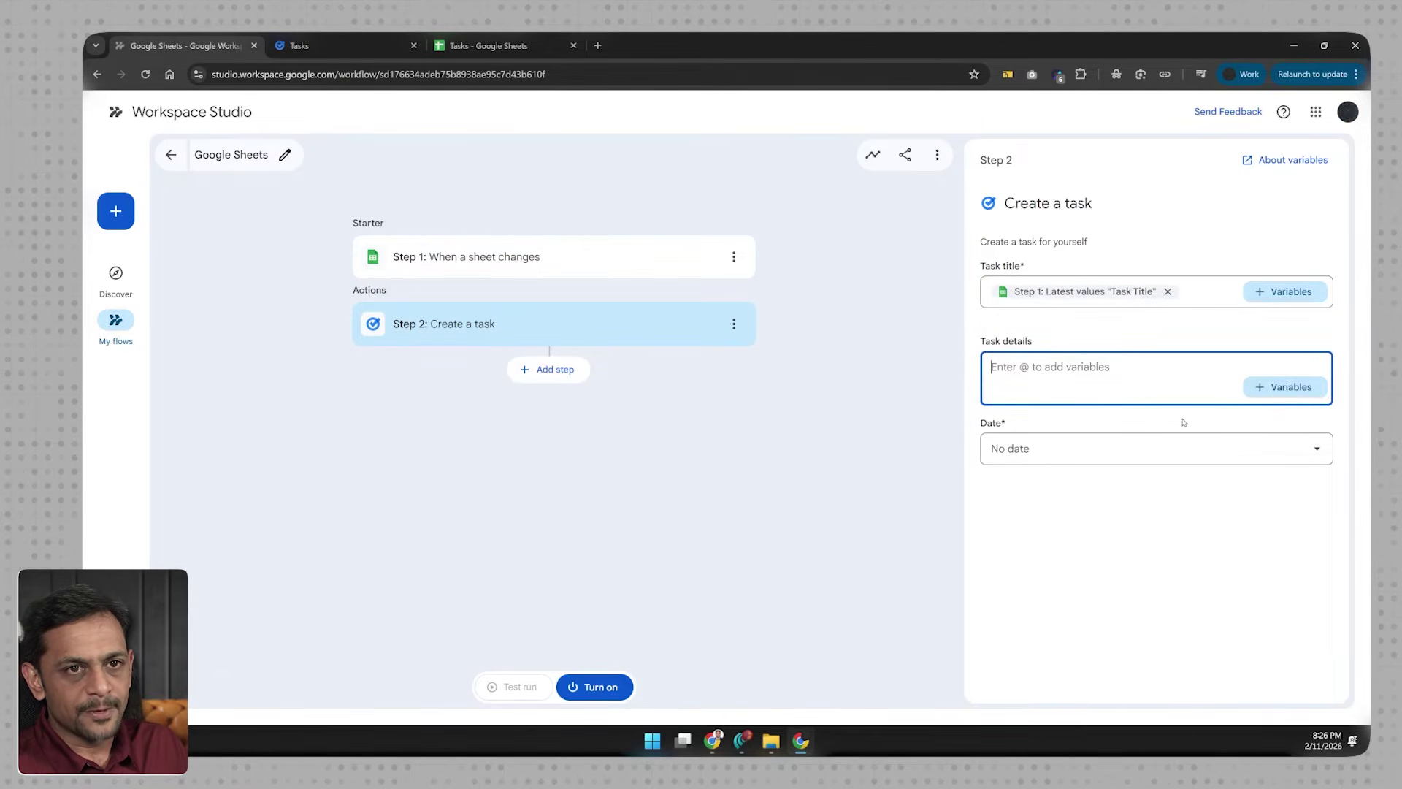
pyautogui.click(1197, 464)
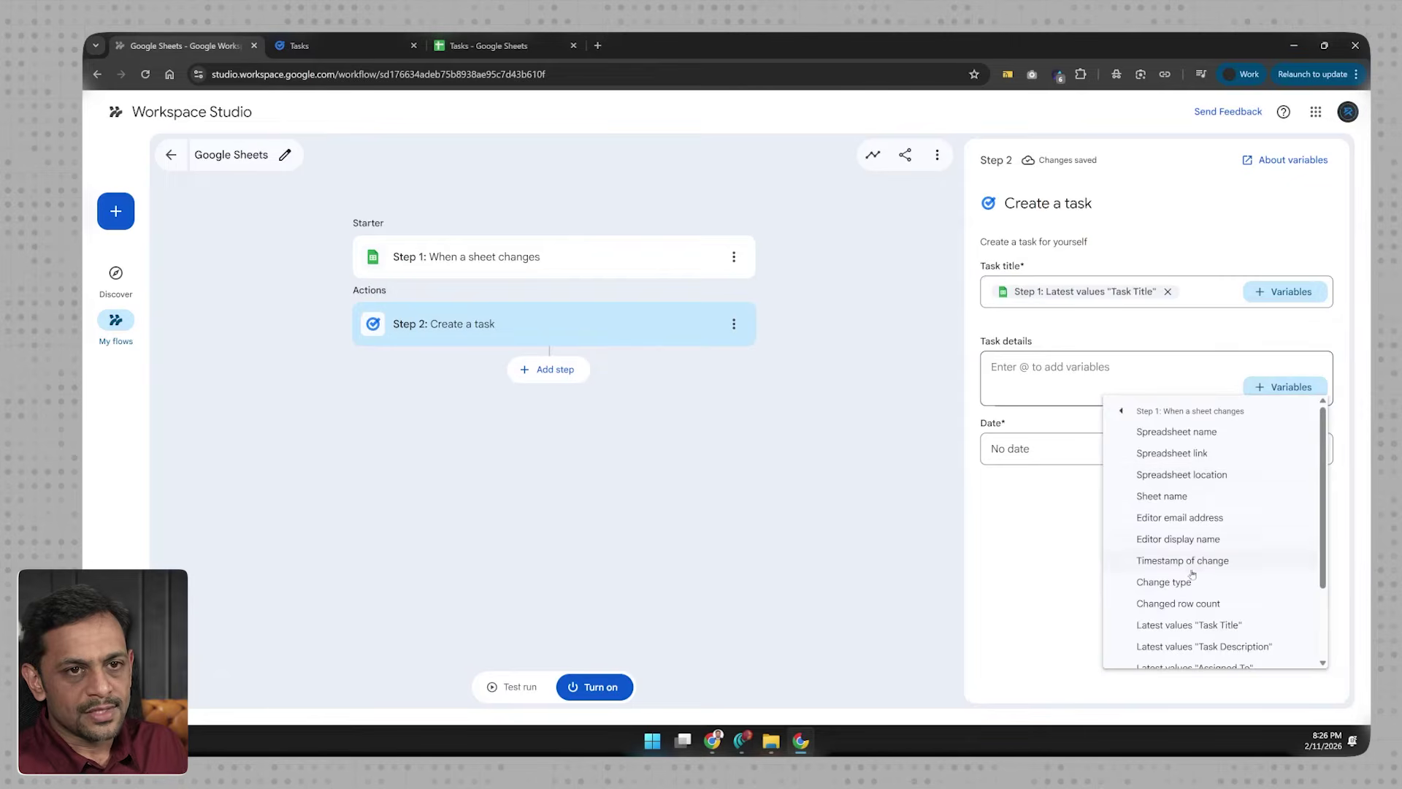
pyautogui.click(1203, 645)
# Step: Set the task's due date to 1 day after the run starts
pyautogui.click(1035, 453)
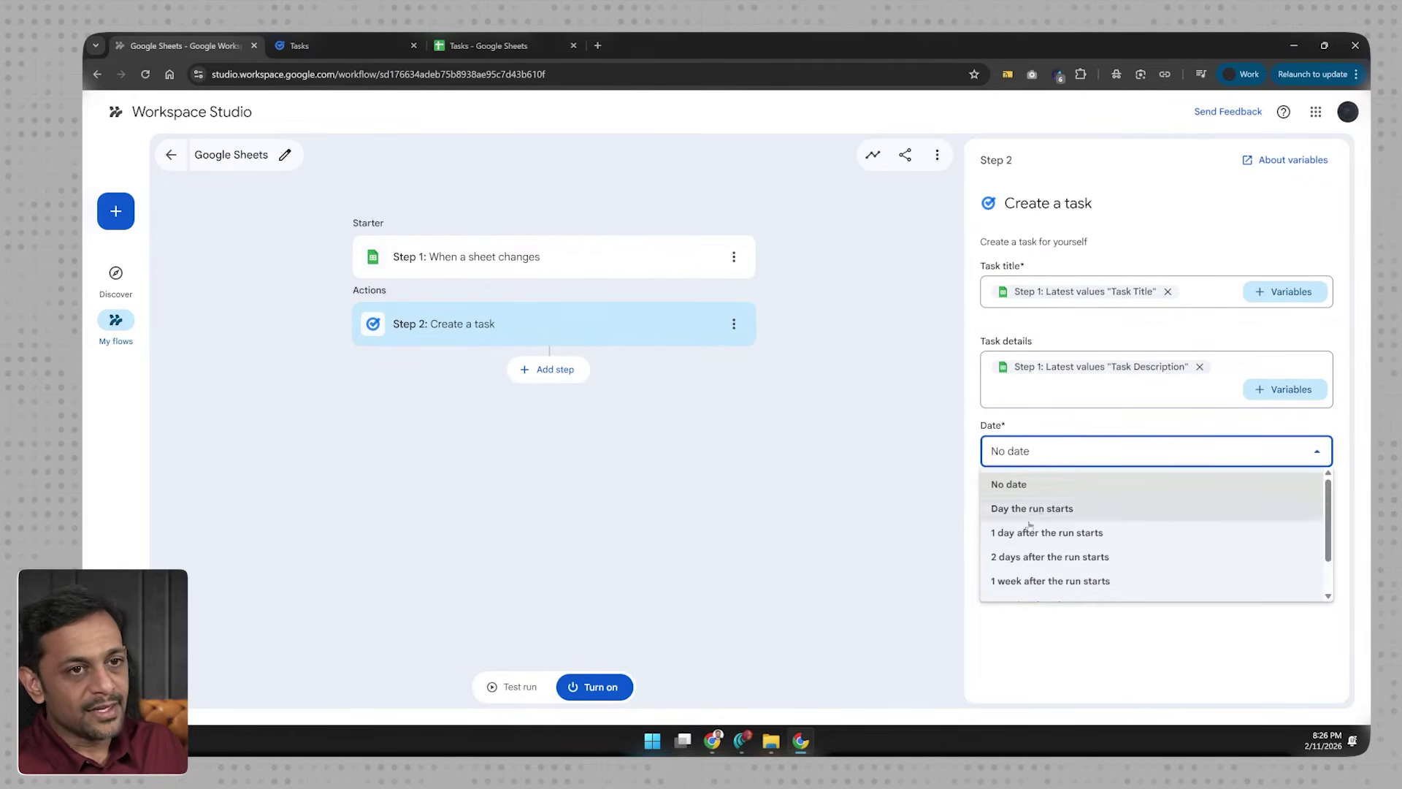
pyautogui.click(1033, 533)
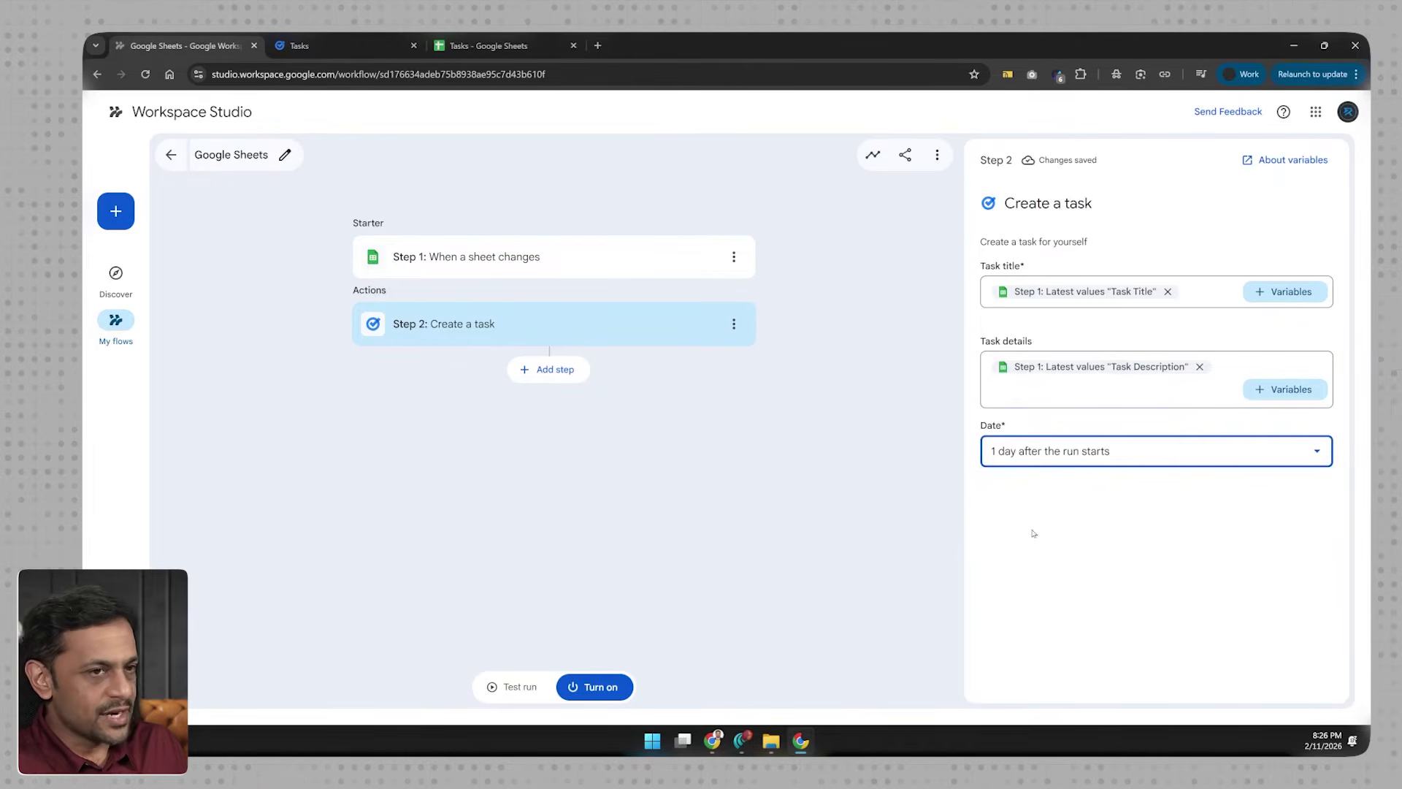
pyautogui.click(1031, 454)
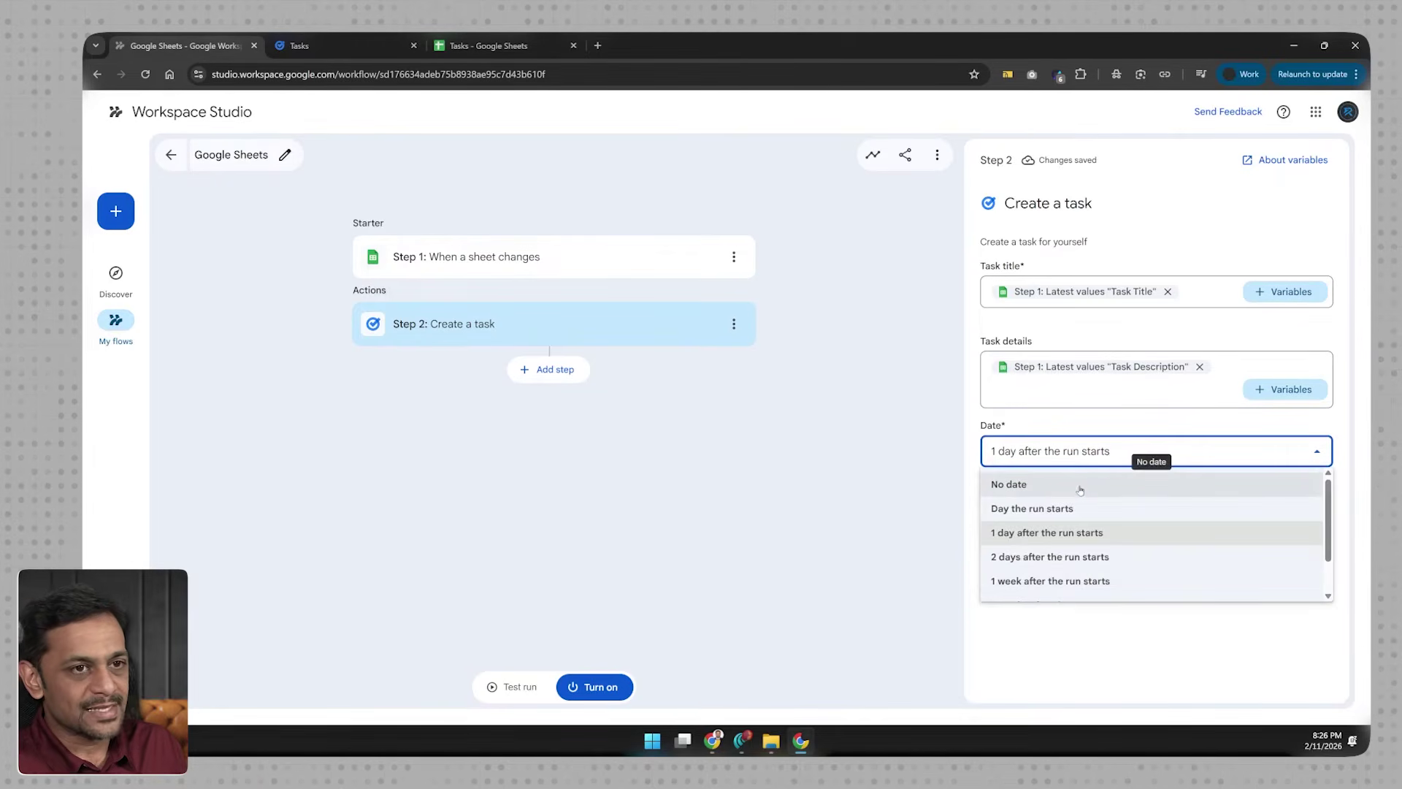
pyautogui.click(1049, 419)
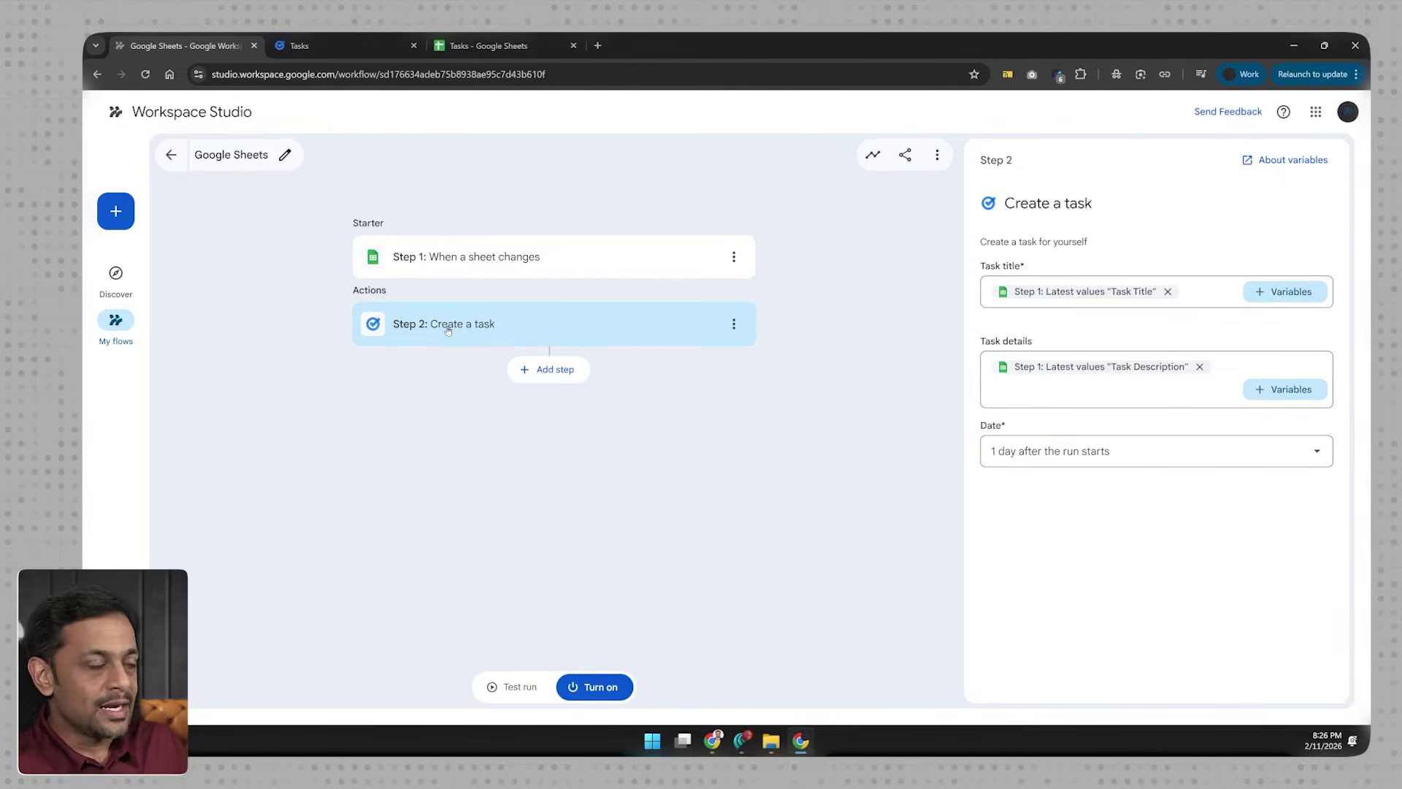
# Step: Turn the flow on and mark all three existing Google Tasks complete
pyautogui.click(603, 687)
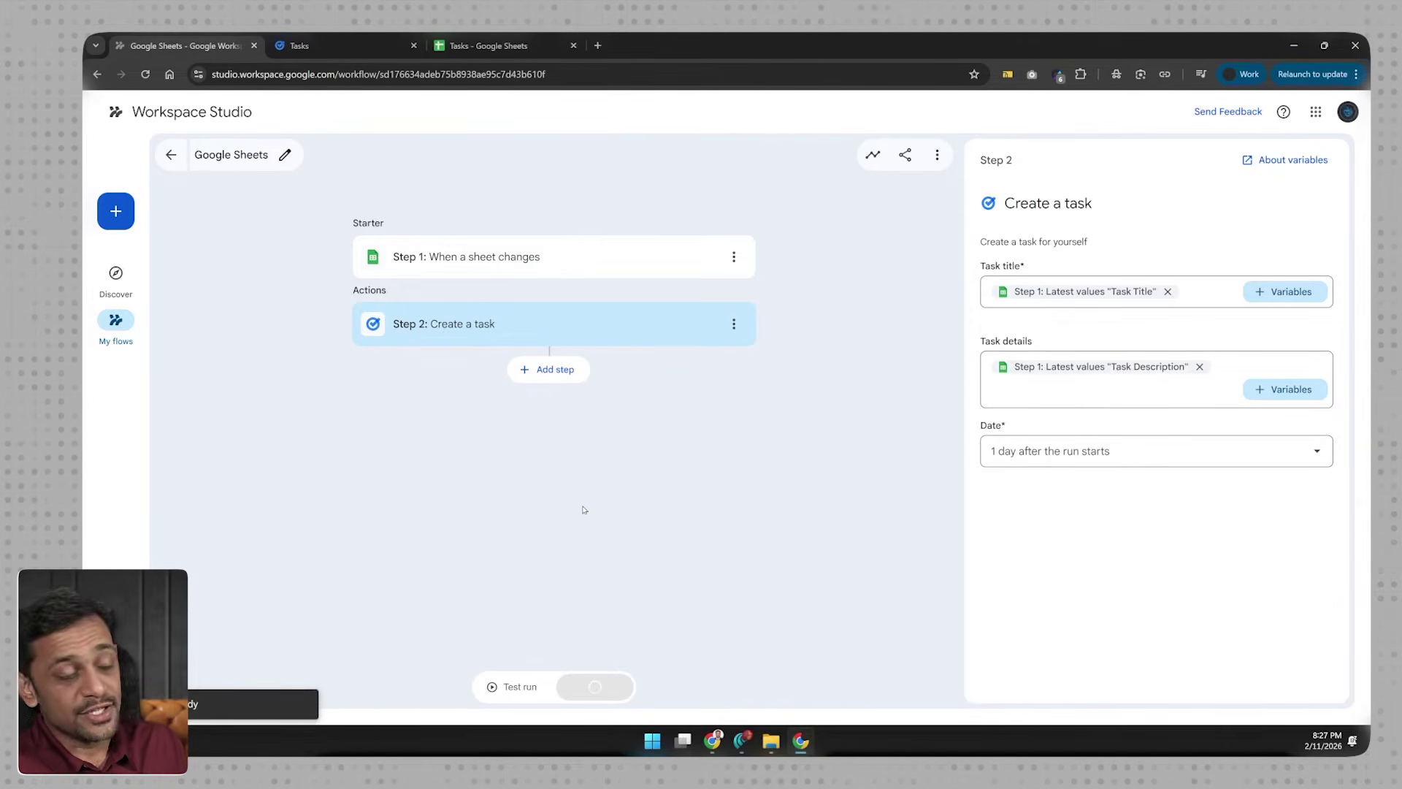
pyautogui.hotkey('ctrl', 'Tab')
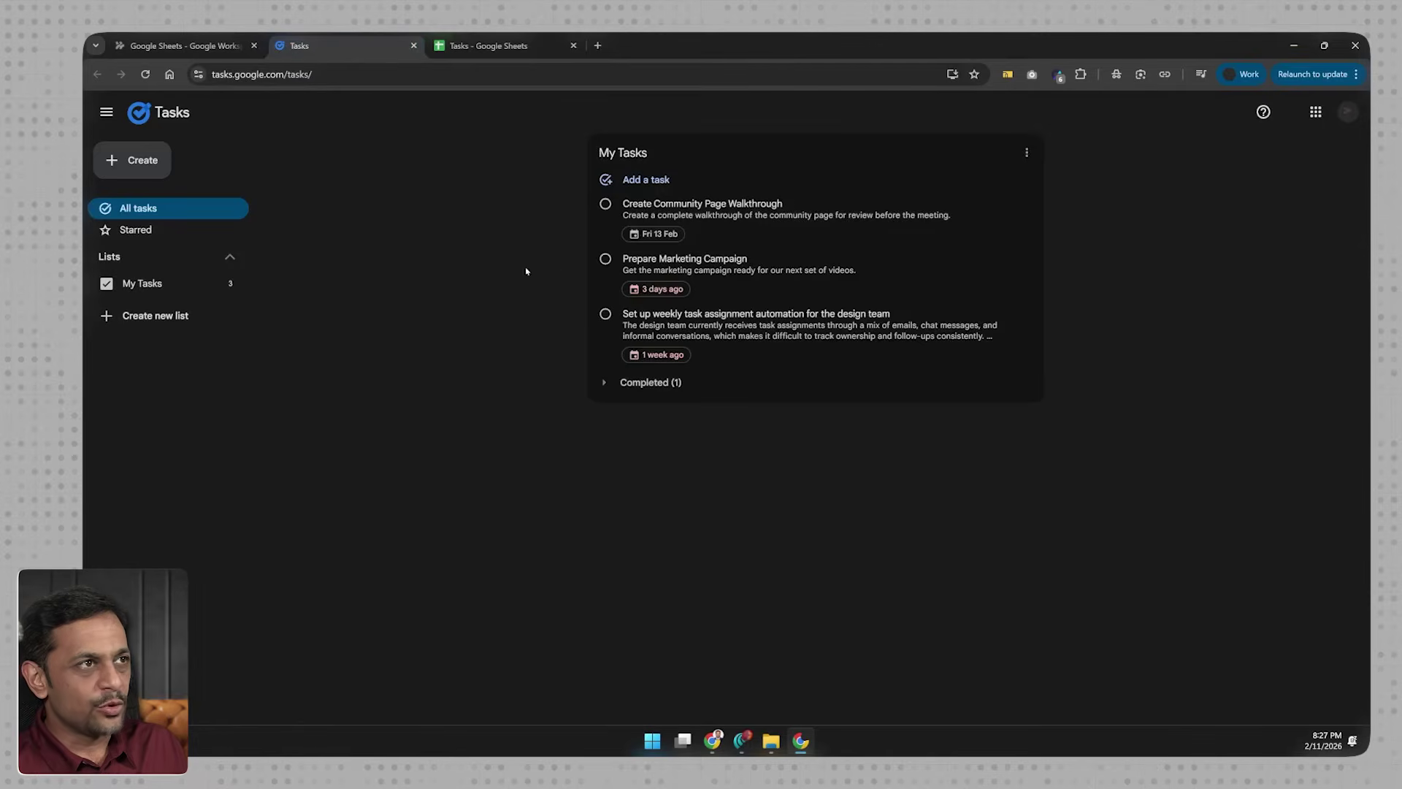
pyautogui.click(605, 204)
pyautogui.click(606, 260)
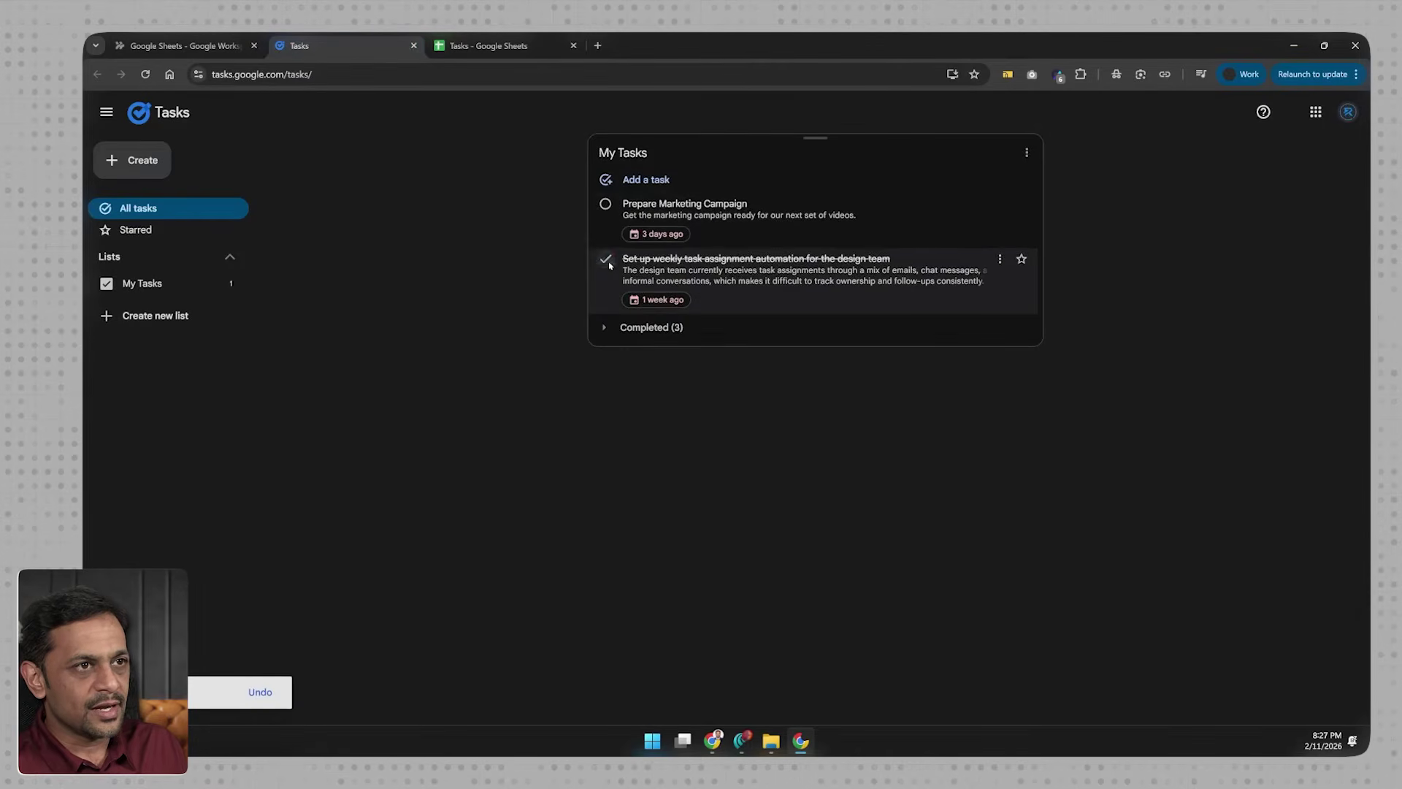
pyautogui.click(605, 204)
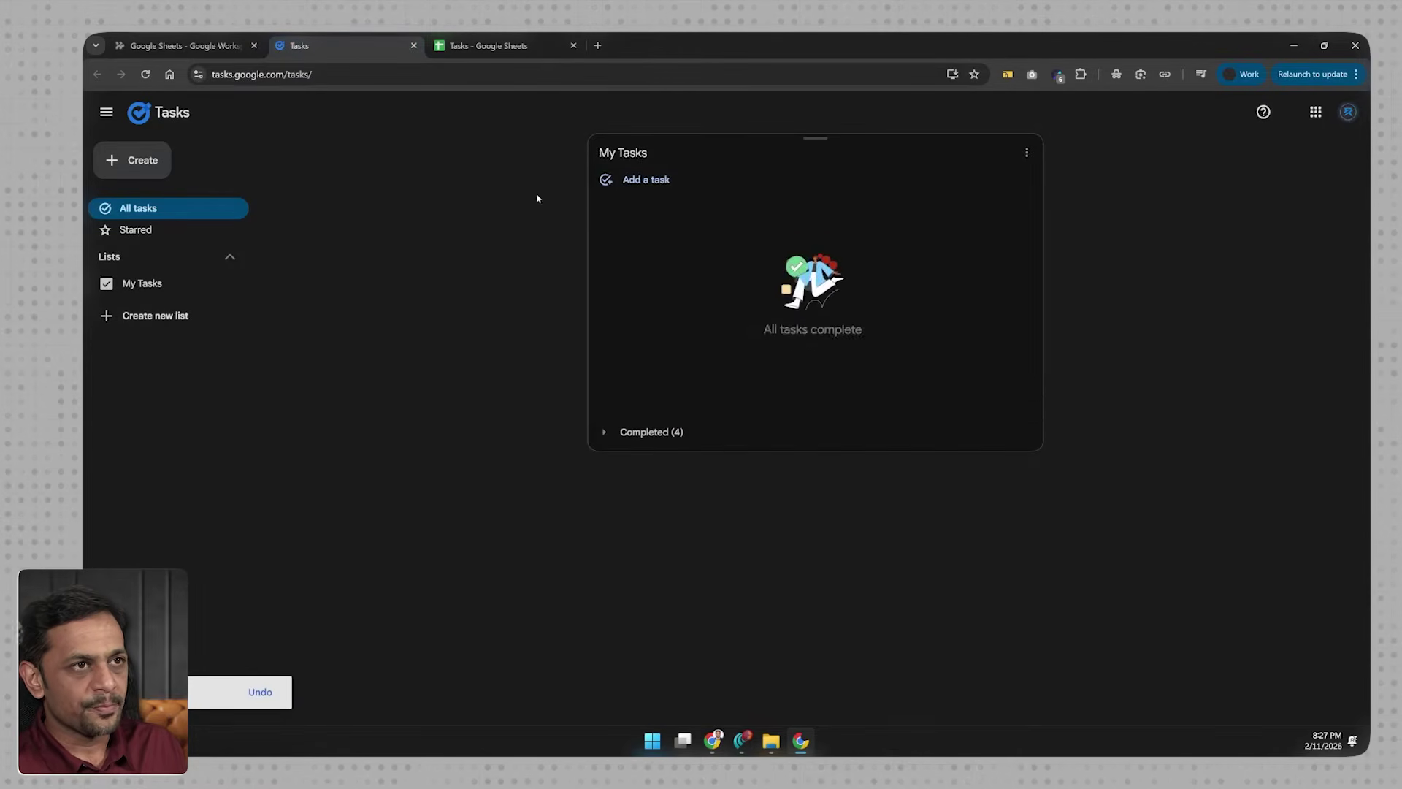
pyautogui.click(489, 45)
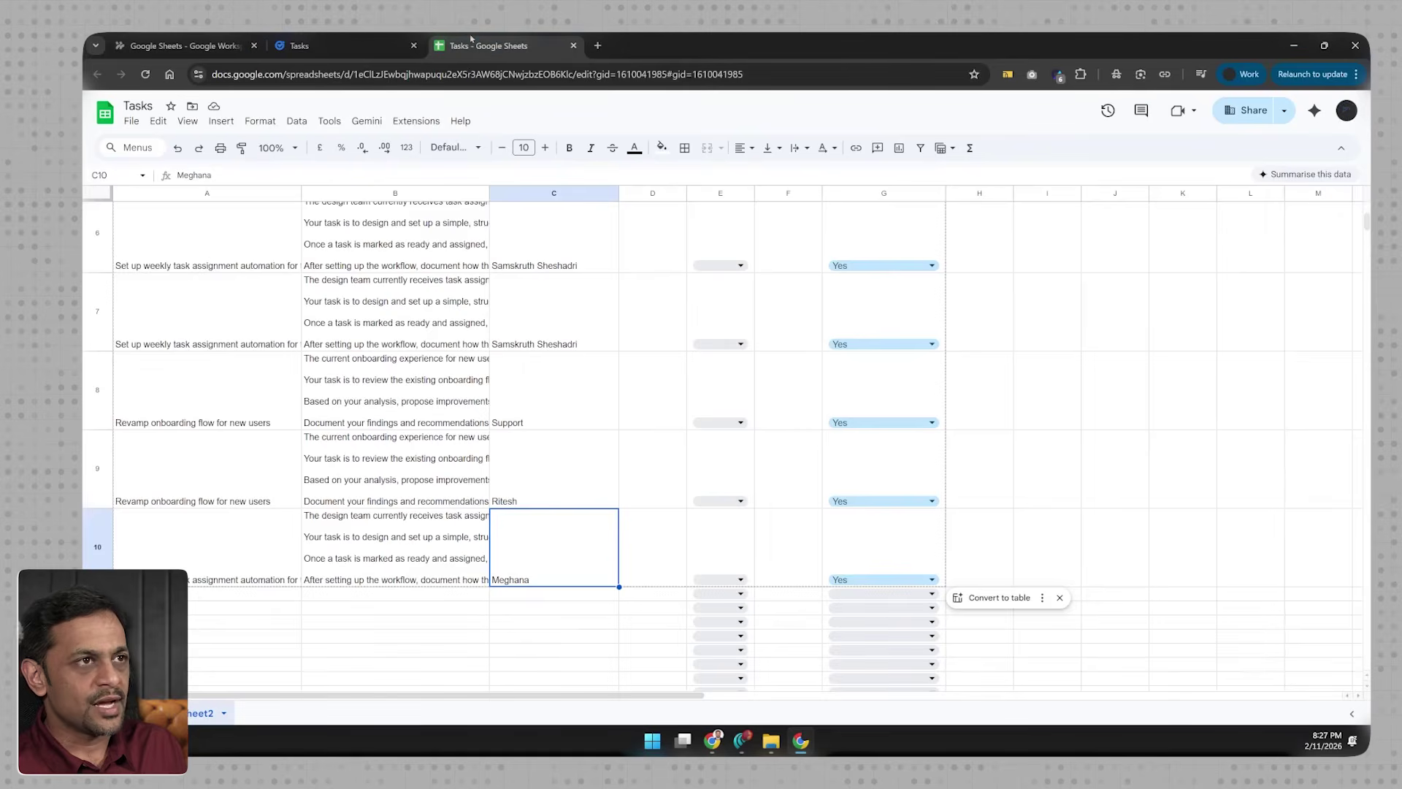
# Step: Fill row 11 with task Testing, description 'I'm just testing this out.', assignee Support
pyautogui.click(227, 596)
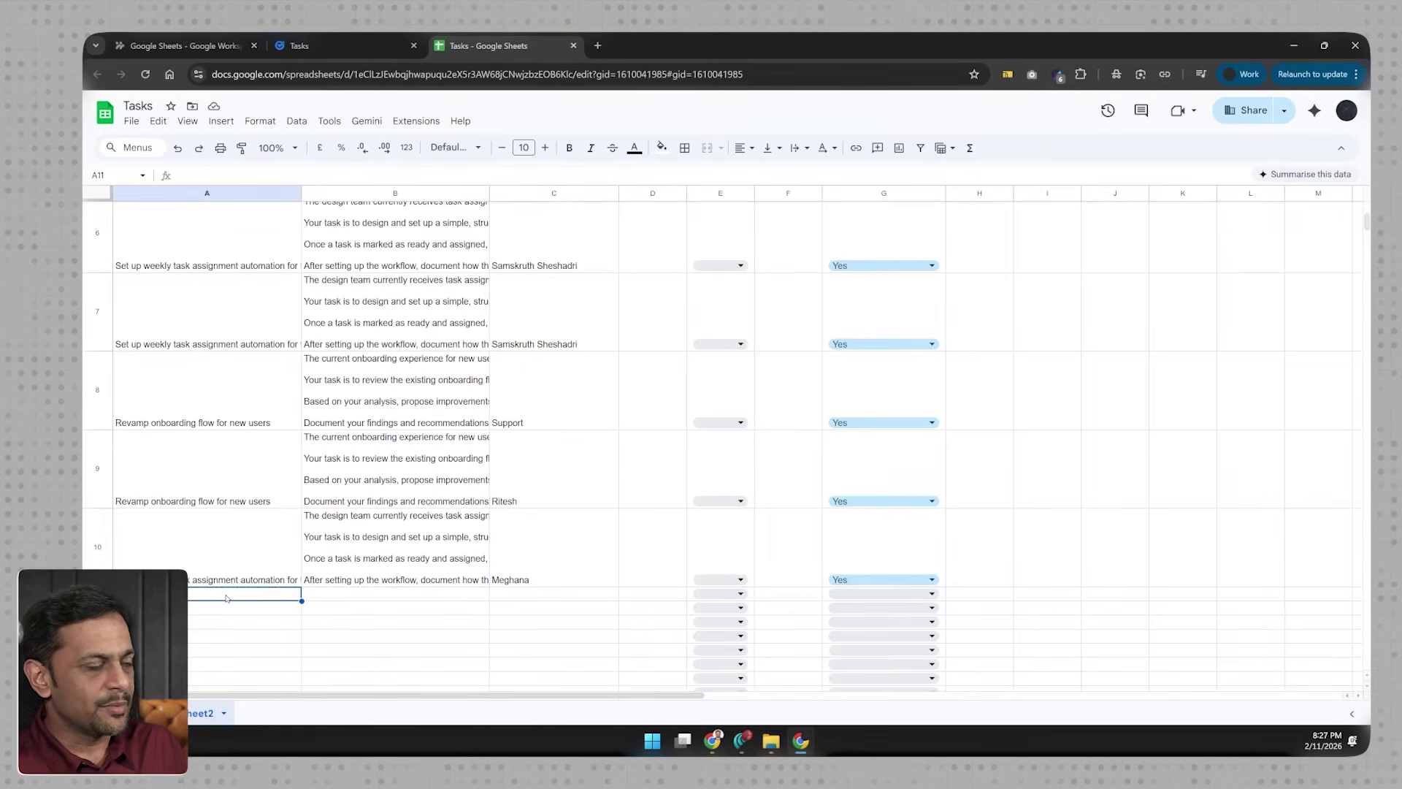
pyautogui.write('Testing')
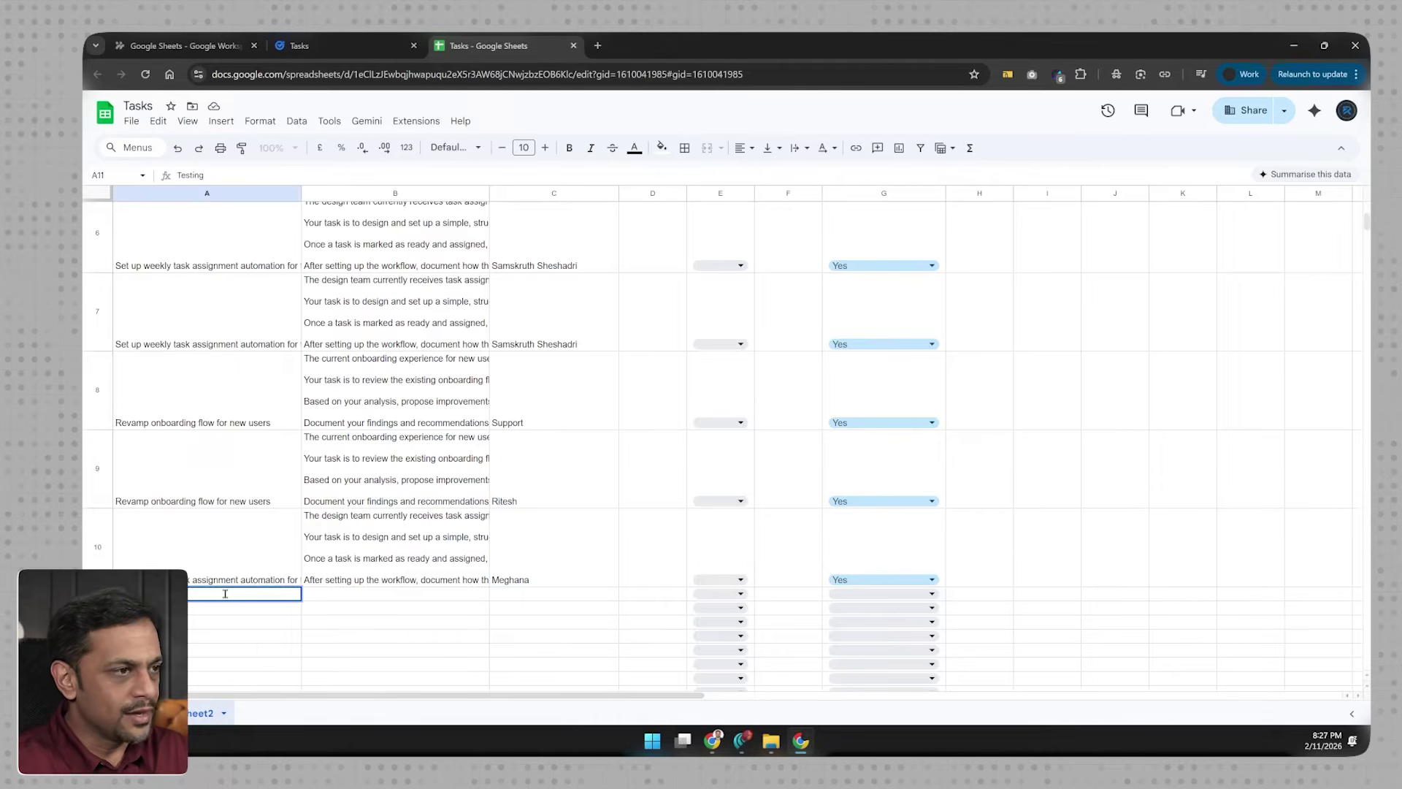
pyautogui.press('Tab')
pyautogui.write("I'm just testing this out.")
pyautogui.press('Tab')
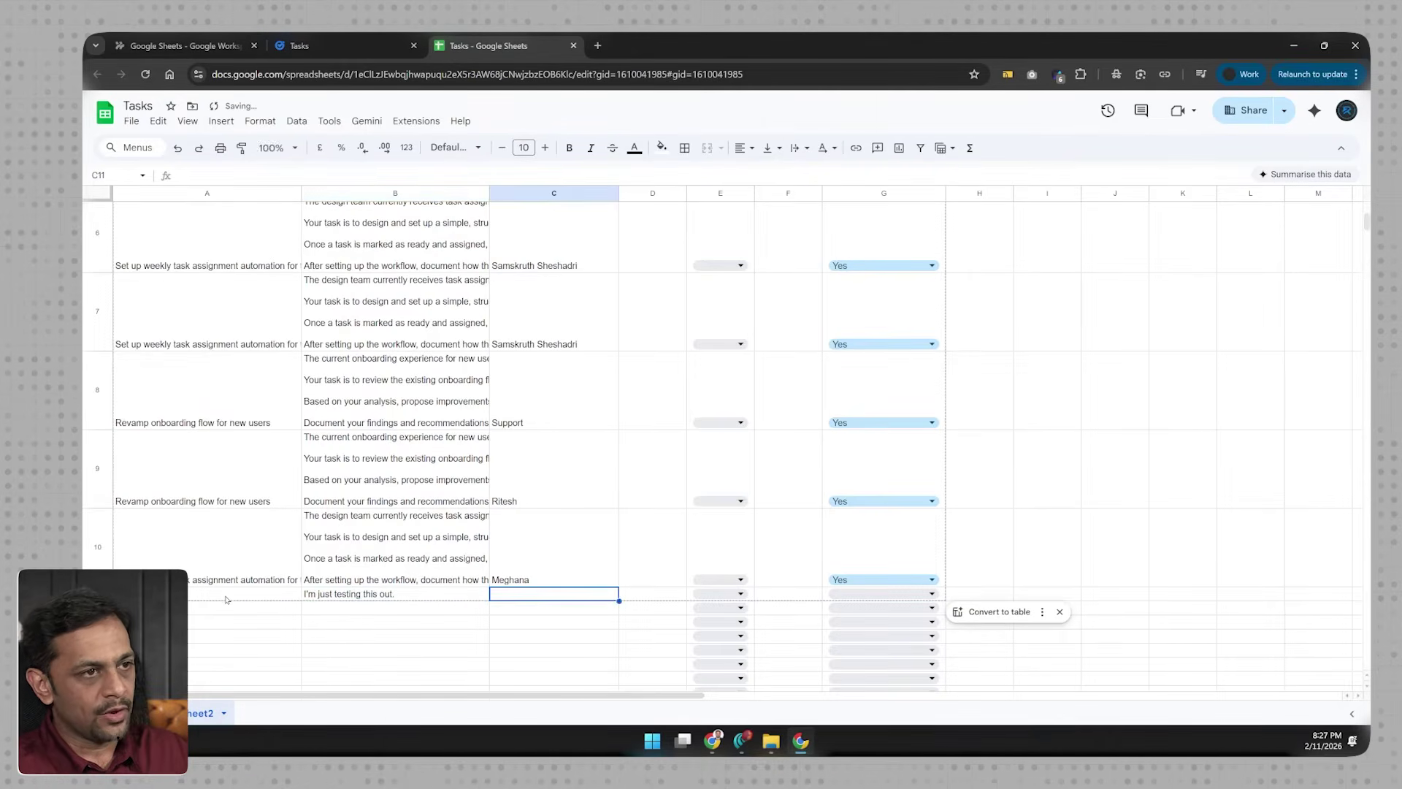
pyautogui.write('Support')
pyautogui.press('Return')
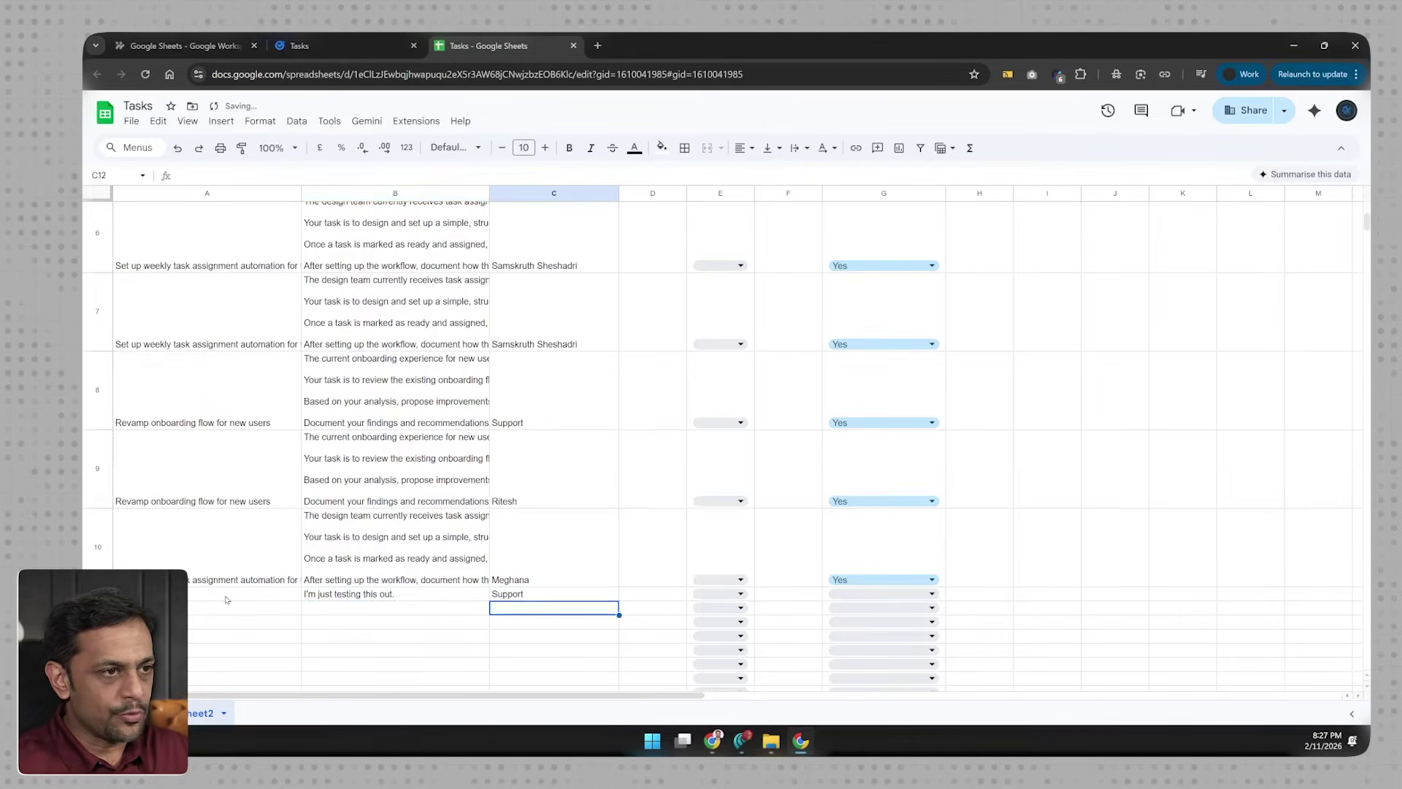
# Step: Check the flow's Activity panel in Workspace Studio, then come back to the Tasks spreadsheet
pyautogui.click(179, 46)
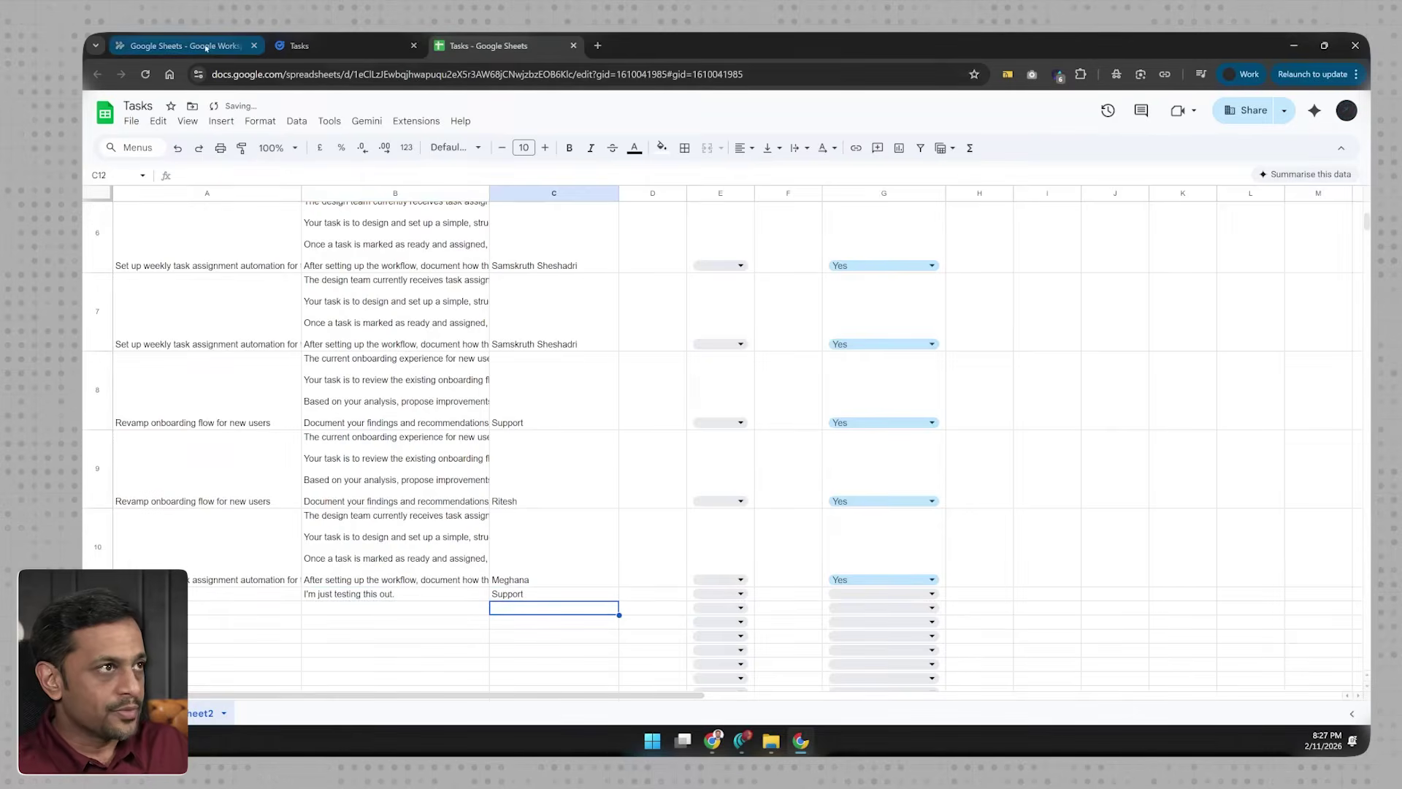
pyautogui.click(874, 156)
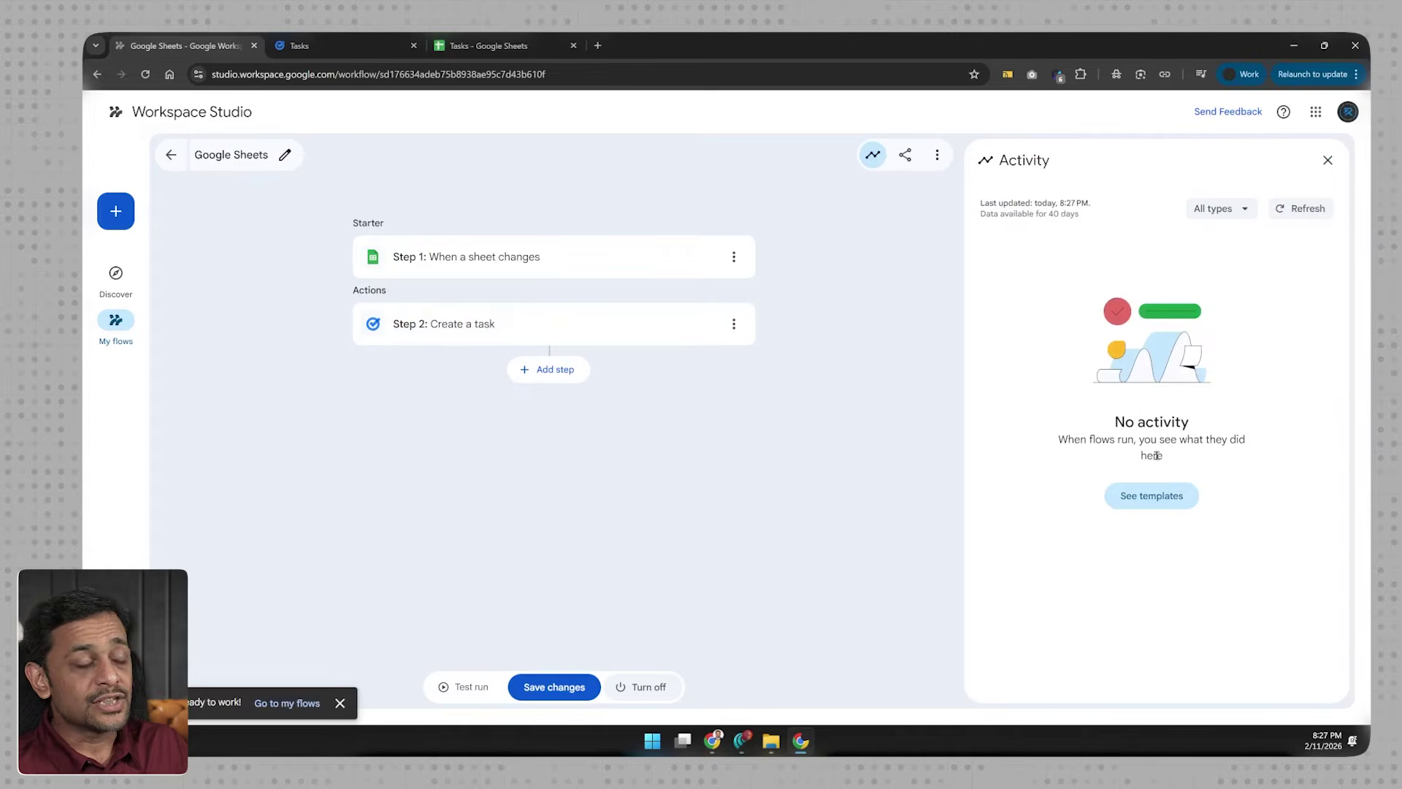
pyautogui.click(487, 46)
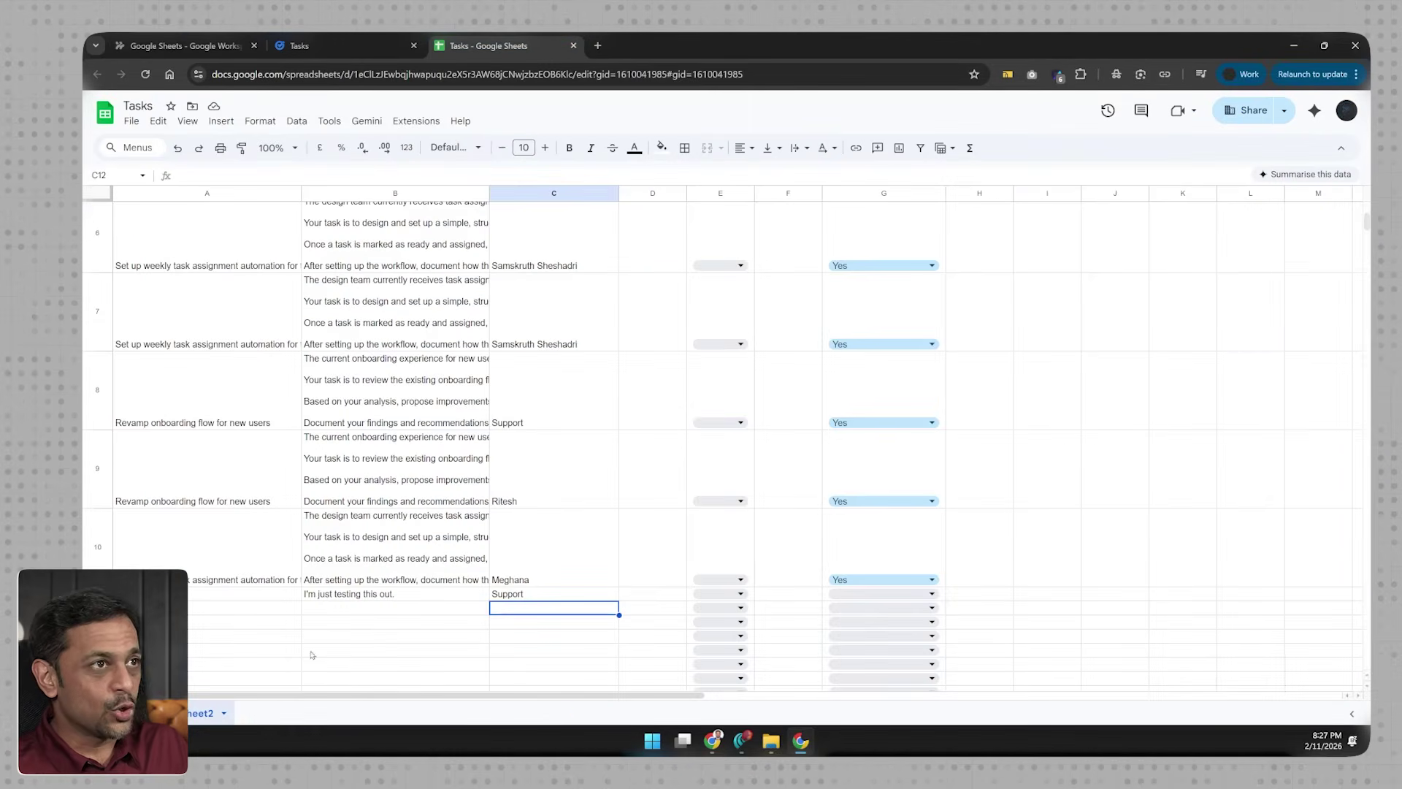
# Step: Set Ready_To_Assign in G11 to Yes for the Testing row, then return to the flow
pyautogui.moveTo(199, 594); pyautogui.dragTo(537, 598)
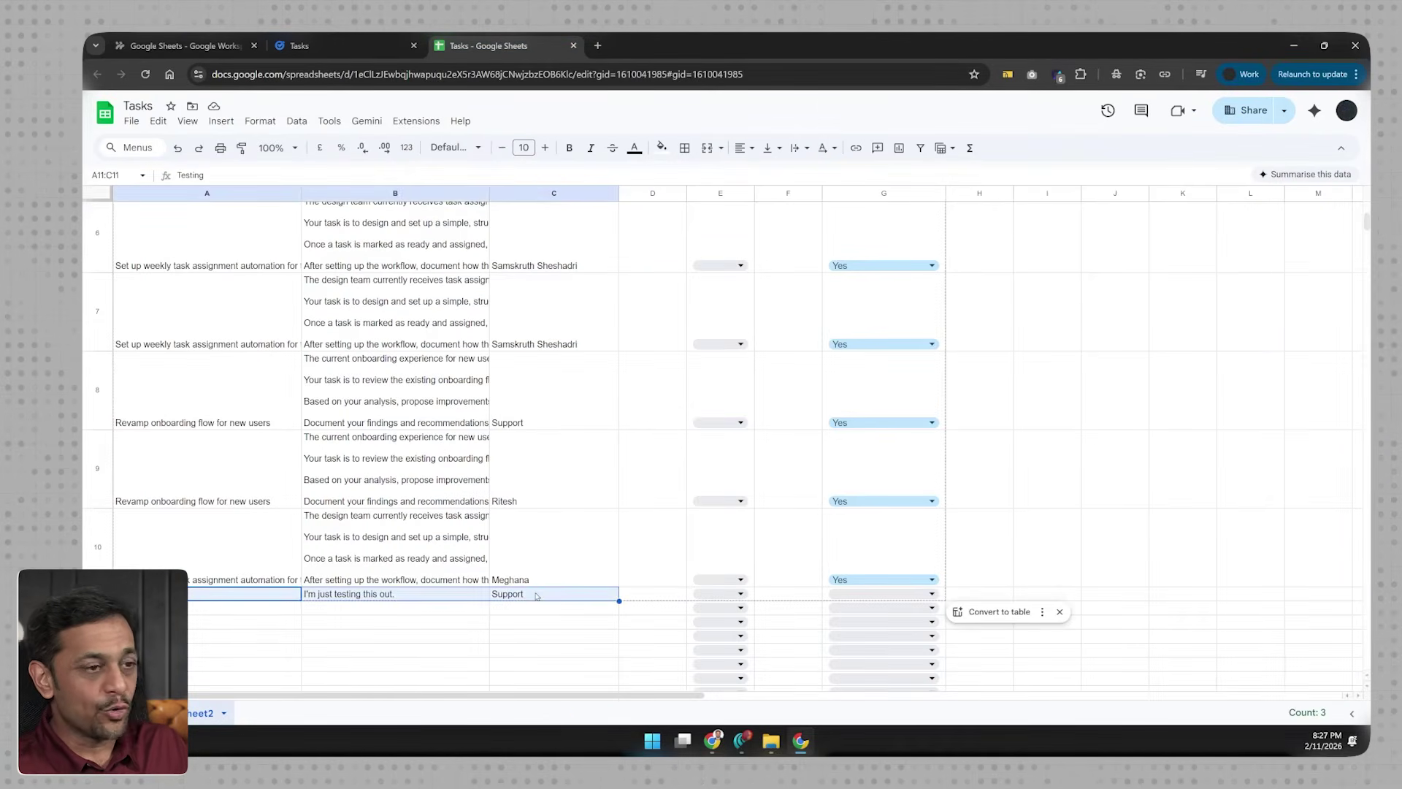
pyautogui.click(536, 596)
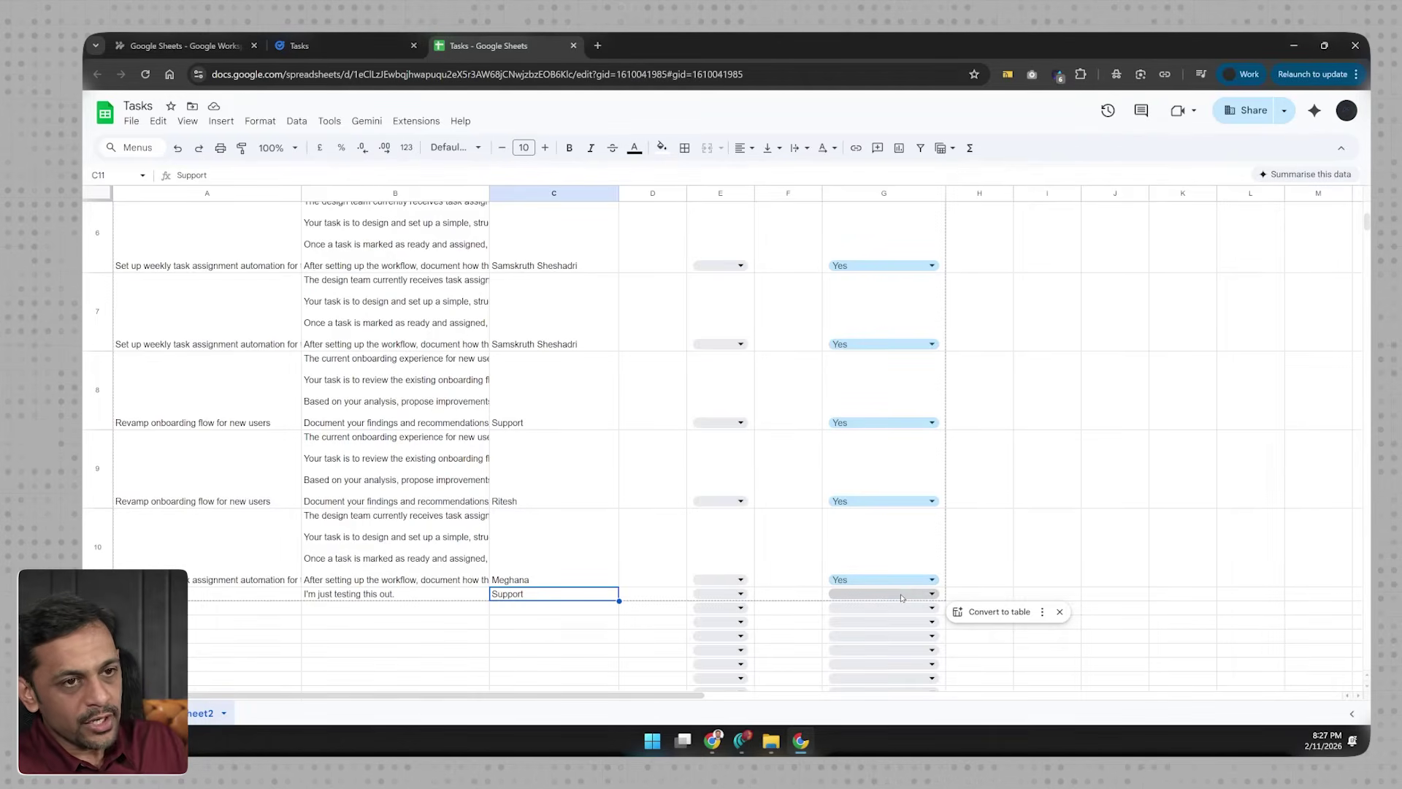
pyautogui.click(900, 593)
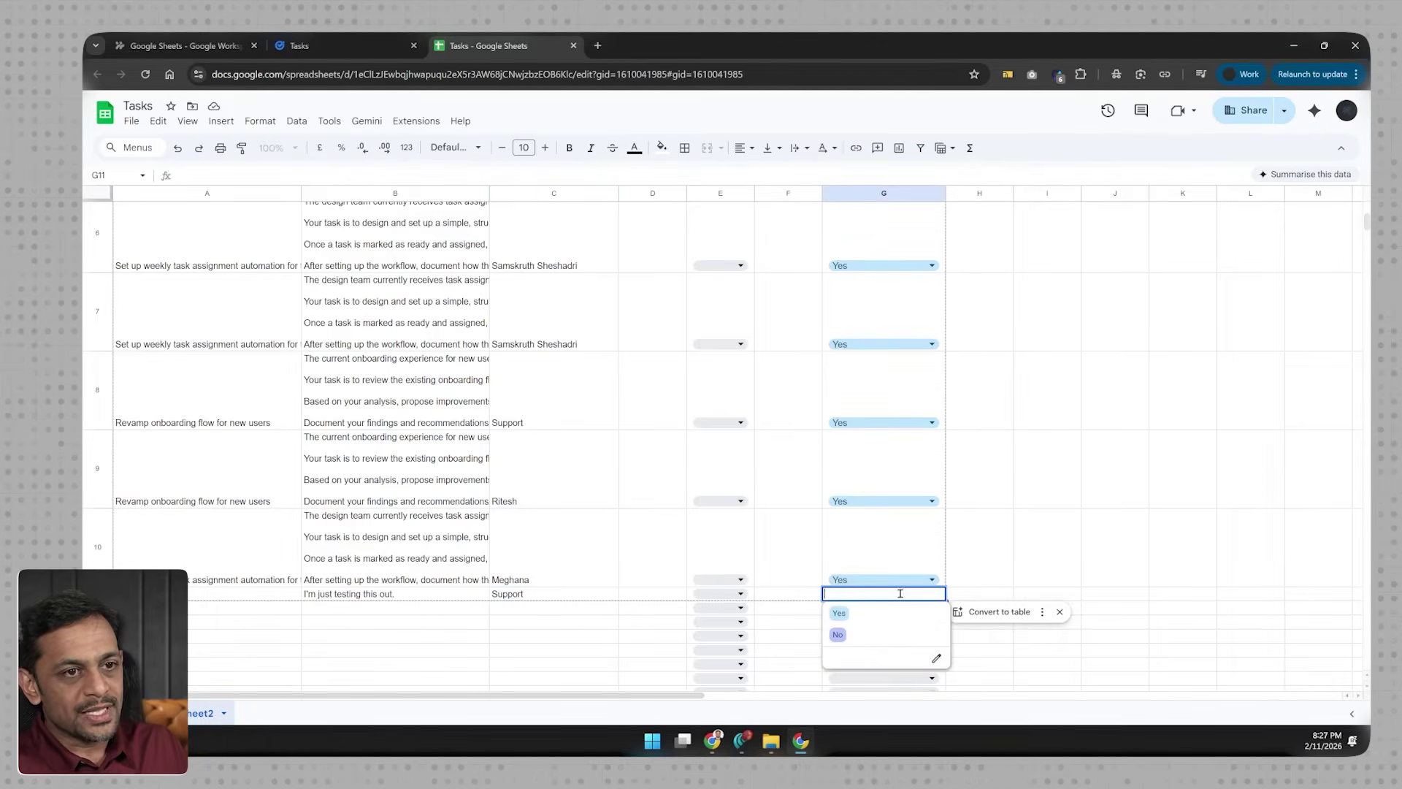
pyautogui.click(851, 618)
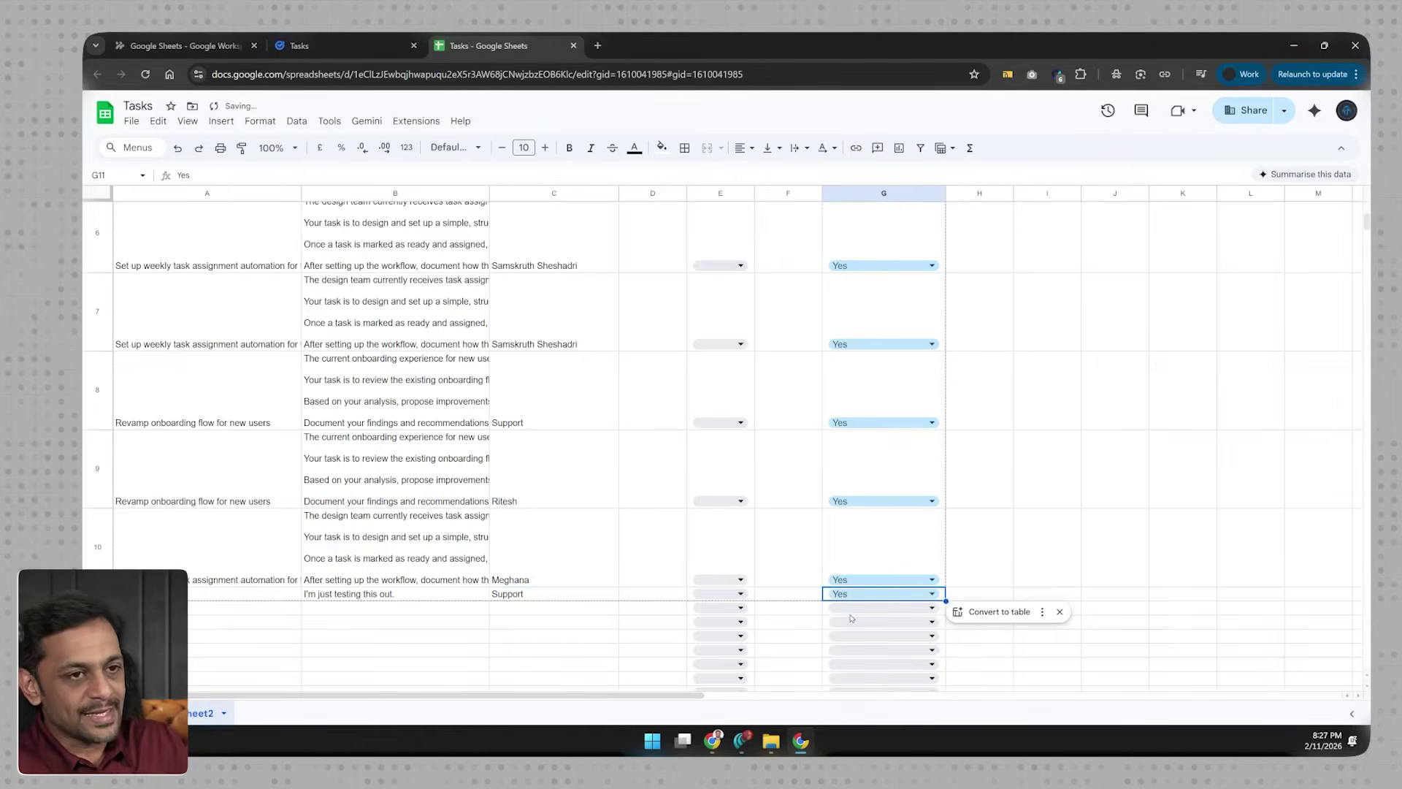
pyautogui.click(182, 45)
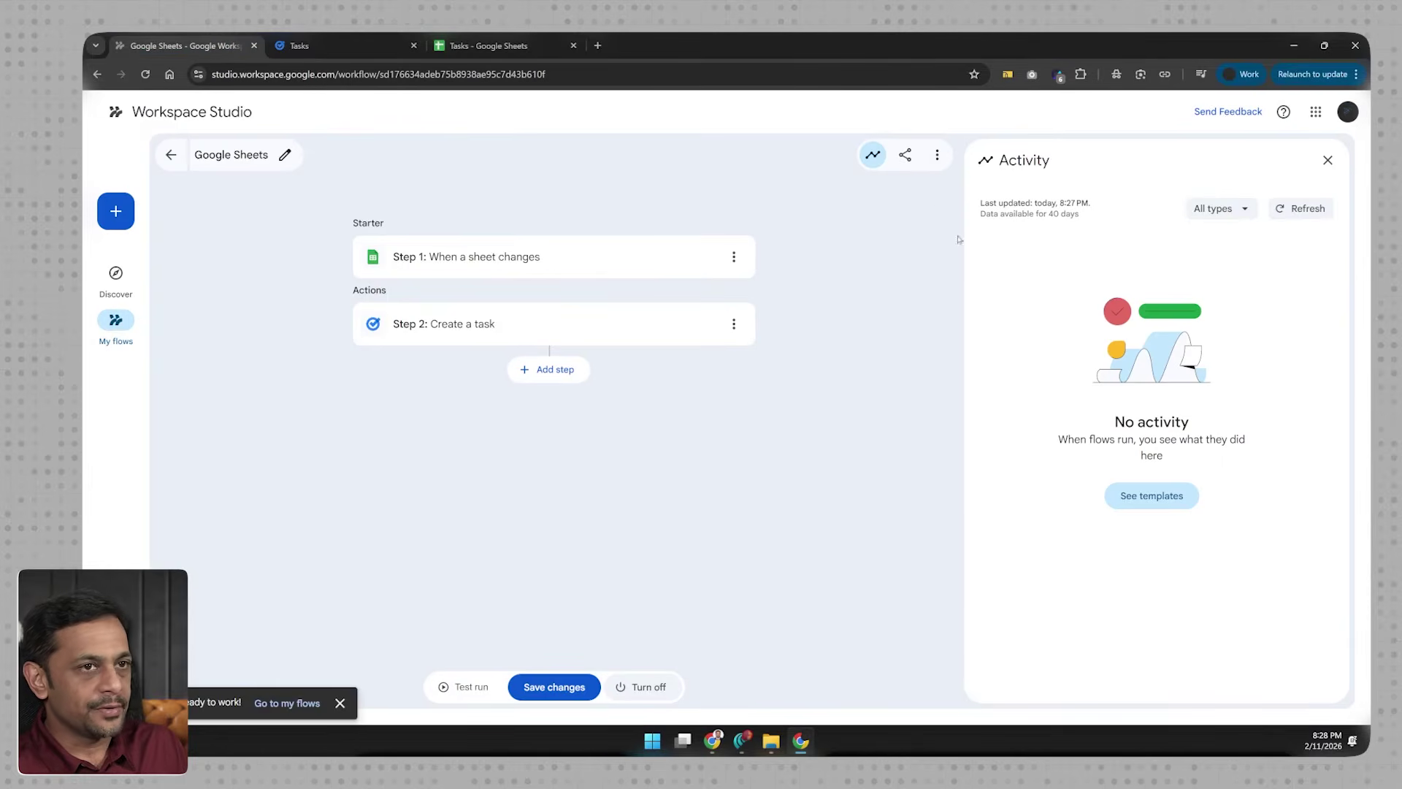
# Step: Refresh the activity log to confirm the run, and tick the new Testing task complete in Google Tasks
pyautogui.click(1284, 211)
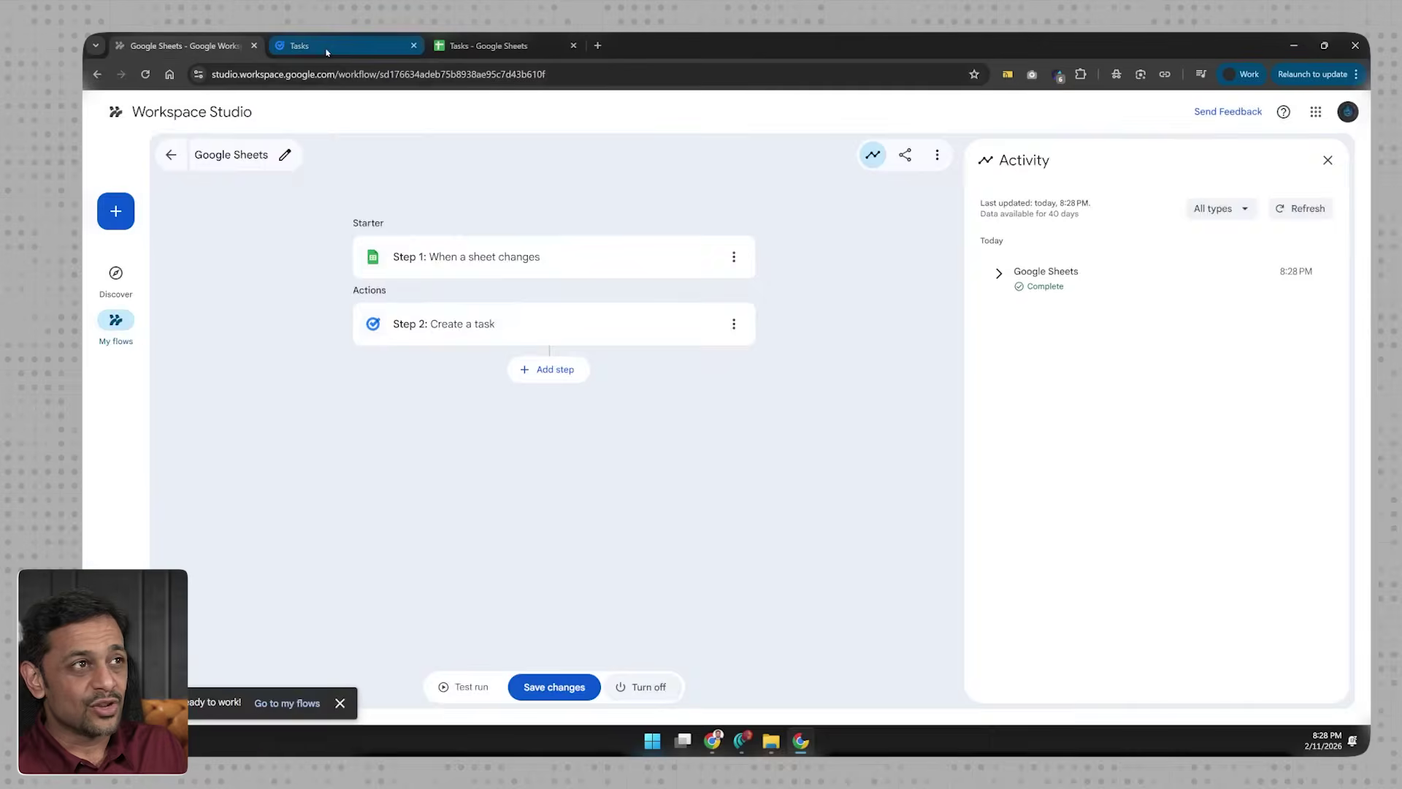
pyautogui.click(322, 46)
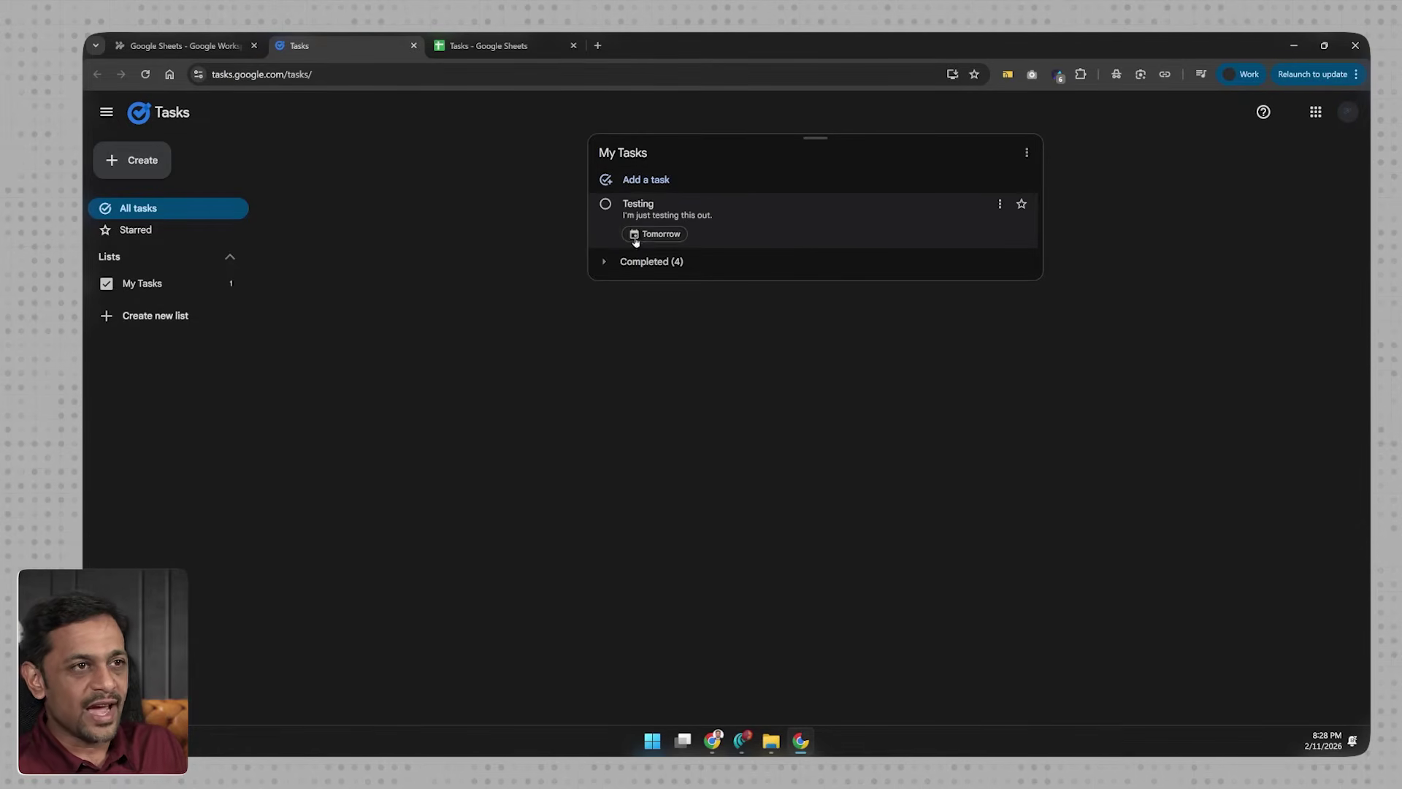
pyautogui.click(607, 212)
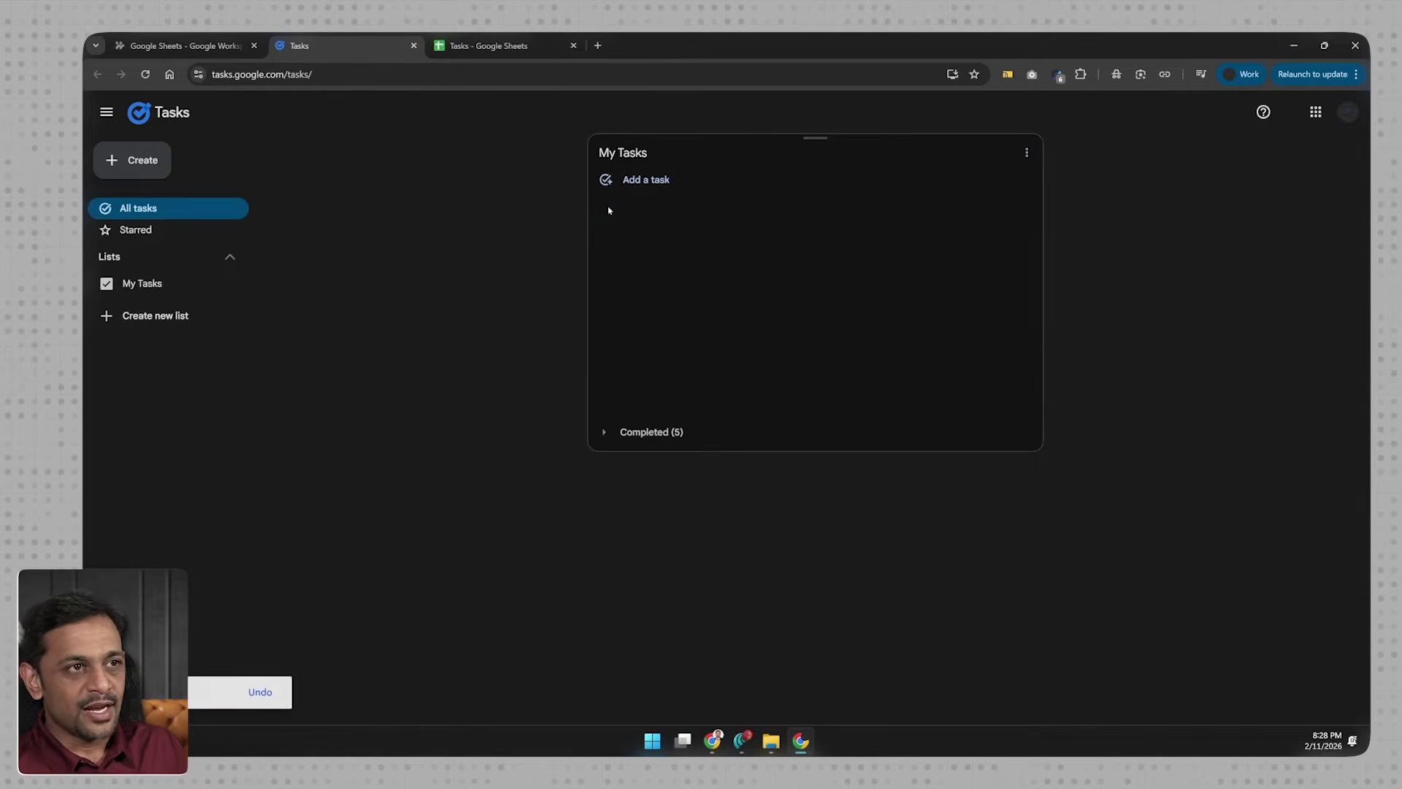
pyautogui.click(183, 45)
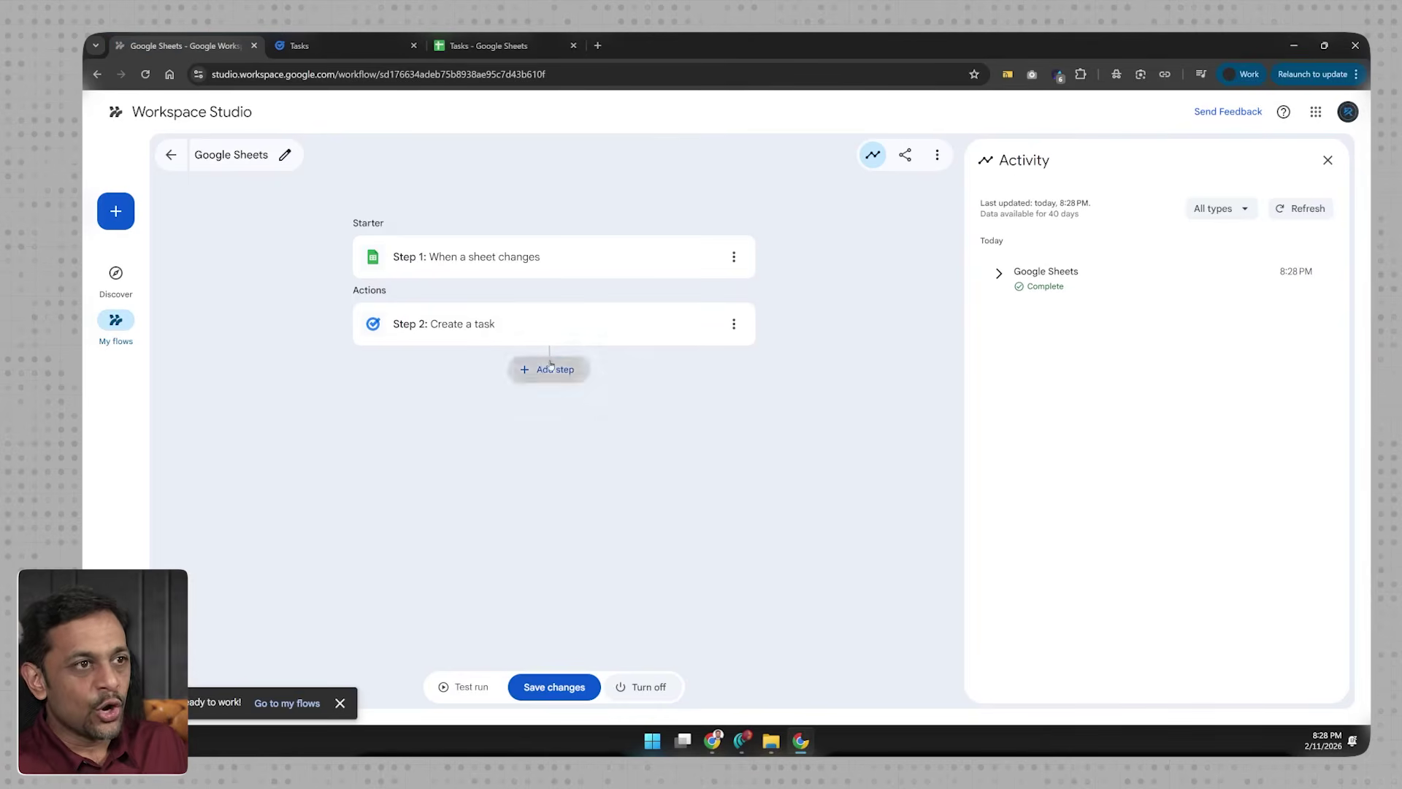
# Step: Add an Ask Gemini step after Create a task that summarizes the task for a Google Chat message
pyautogui.click(548, 369)
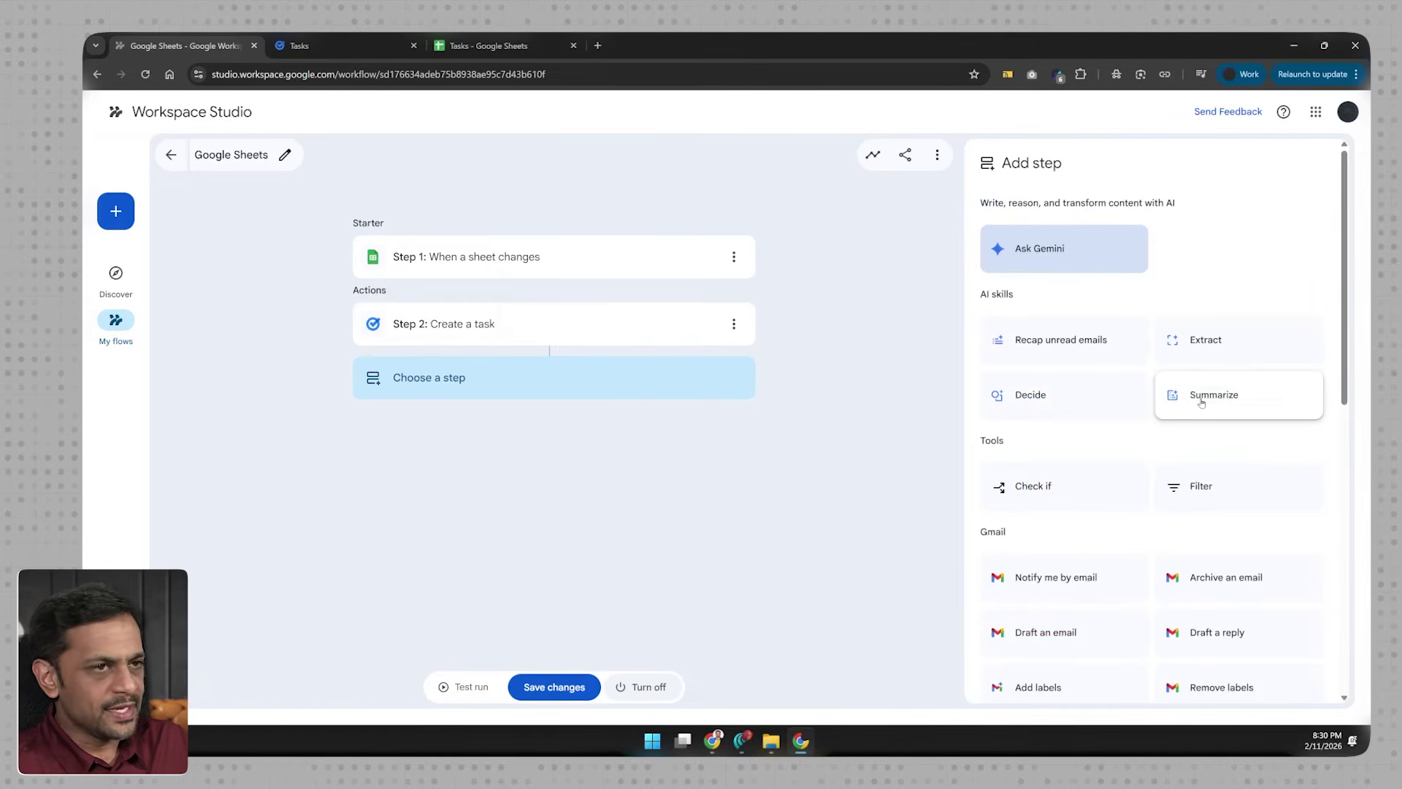
pyautogui.click(1049, 250)
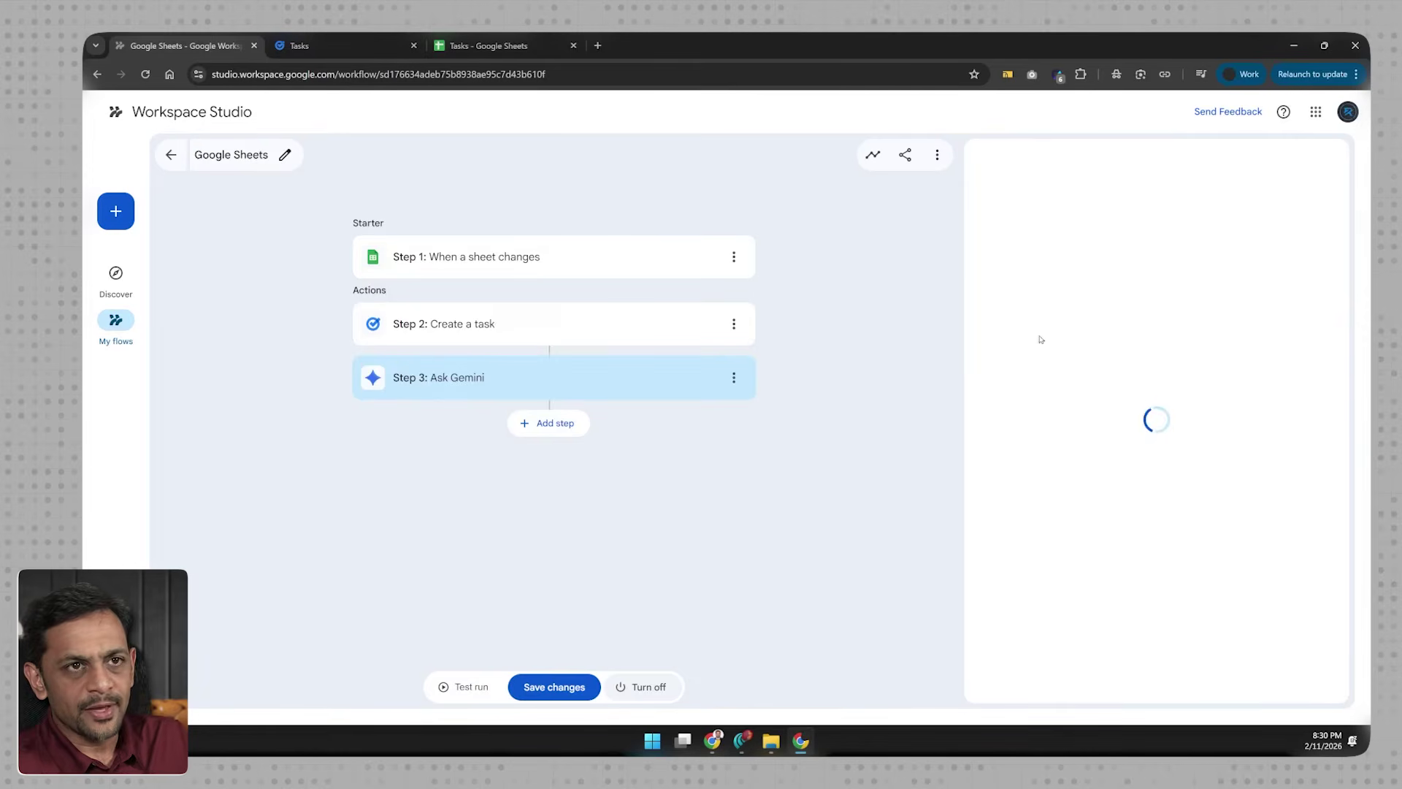
pyautogui.click(1043, 311)
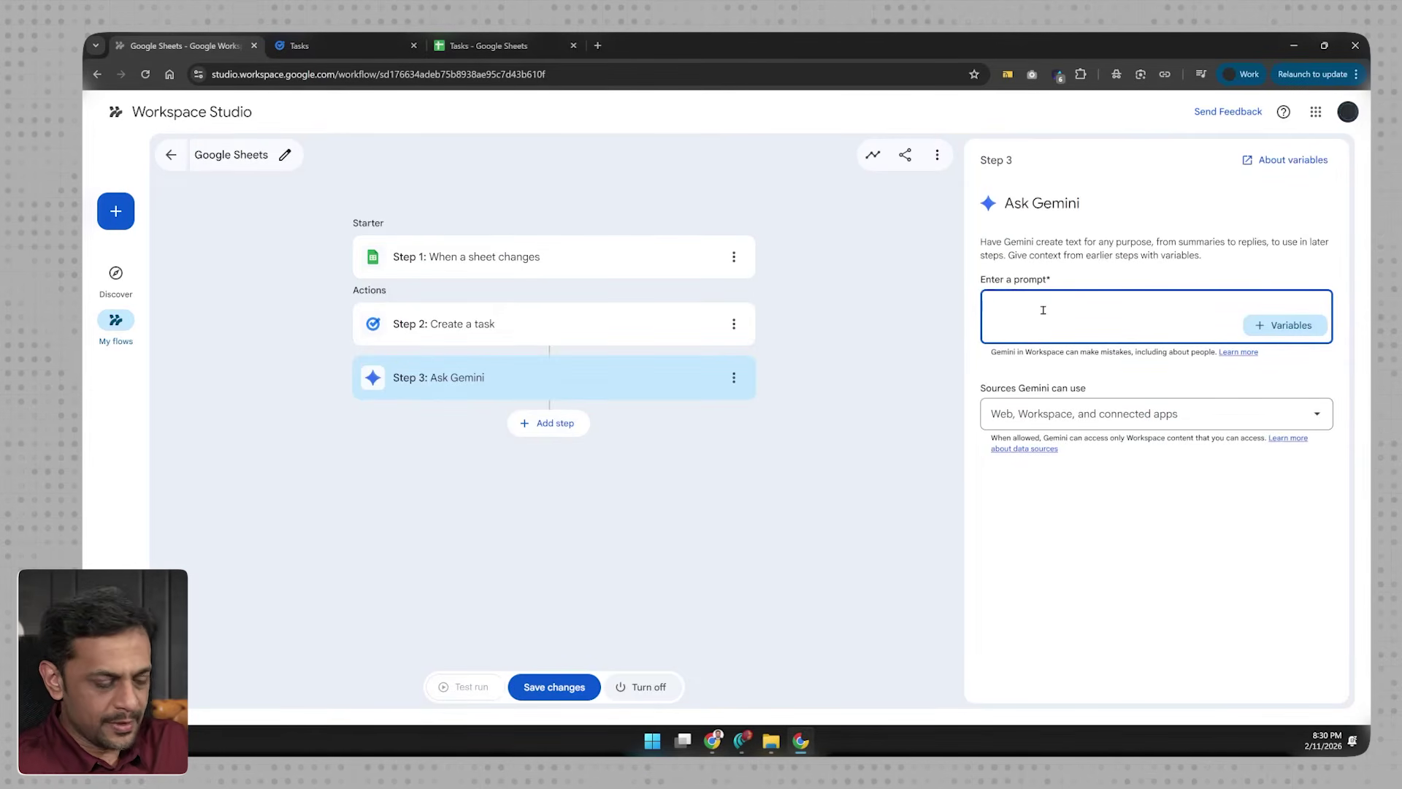
pyautogui.write('Based ont')
pyautogui.press('BackSpace')
pyautogui.write('the task Titlke ')
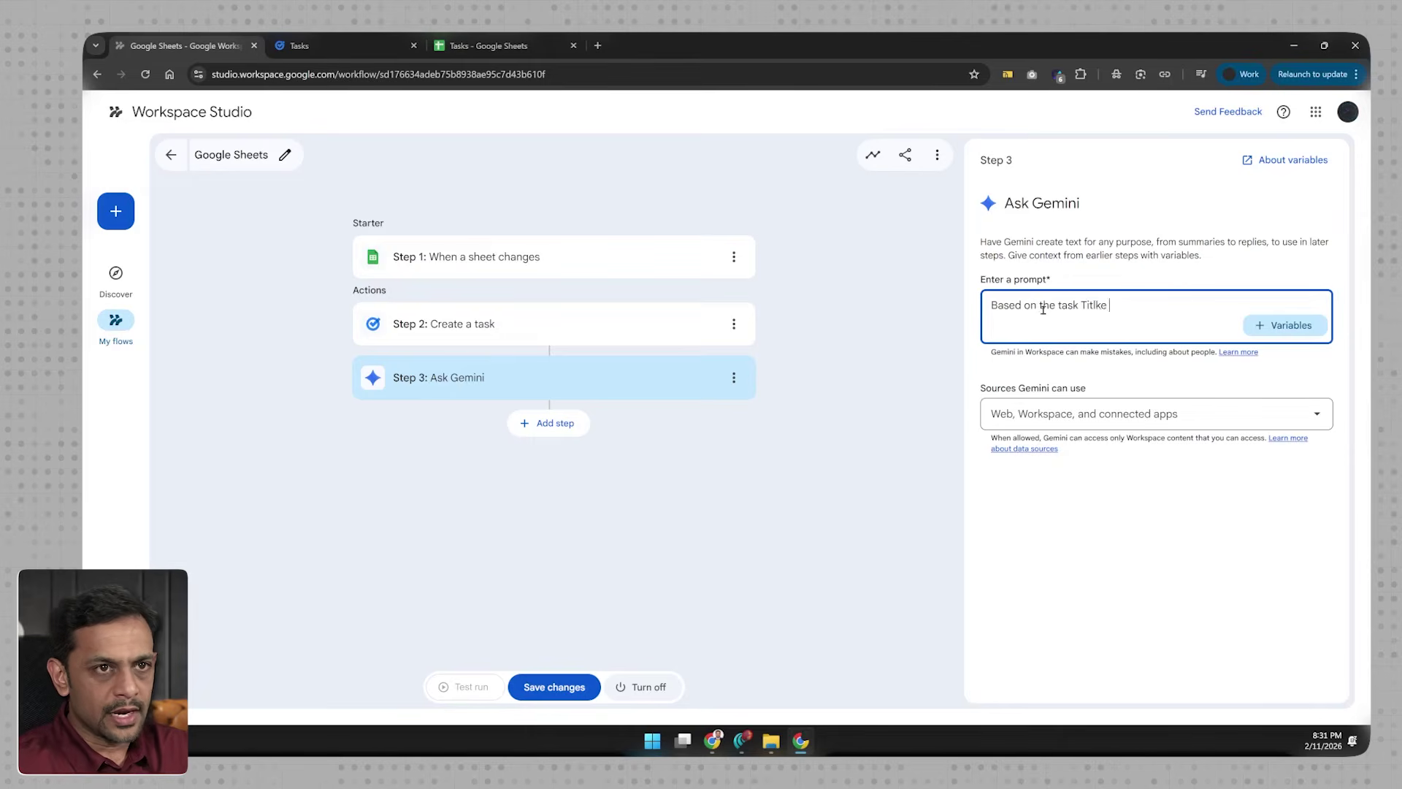
pyautogui.press('BackSpace')
pyautogui.press('BackSpace')
pyautogui.press('BackSpace')
pyautogui.write('e and description')
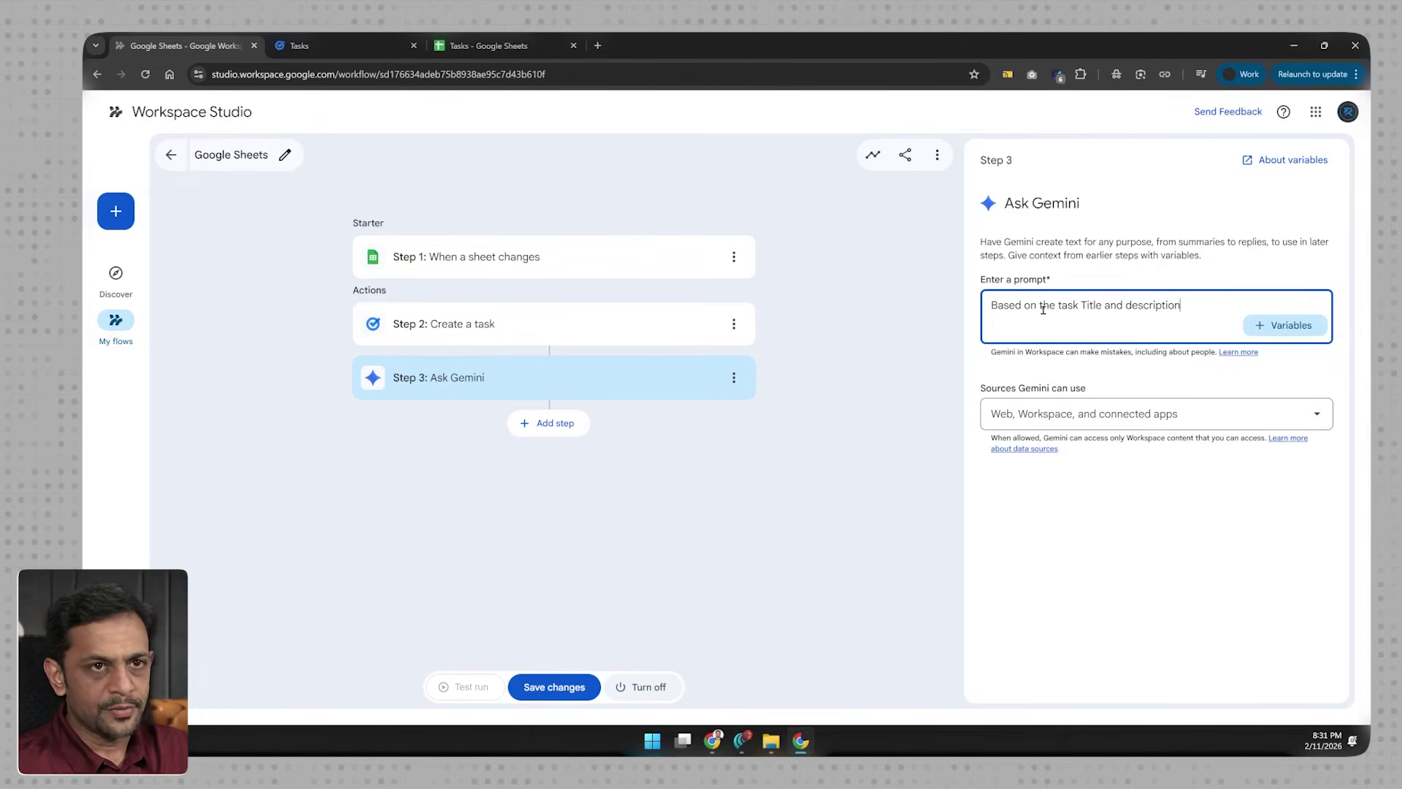
pyautogui.write(', summarize the task in a way which we can send to t')
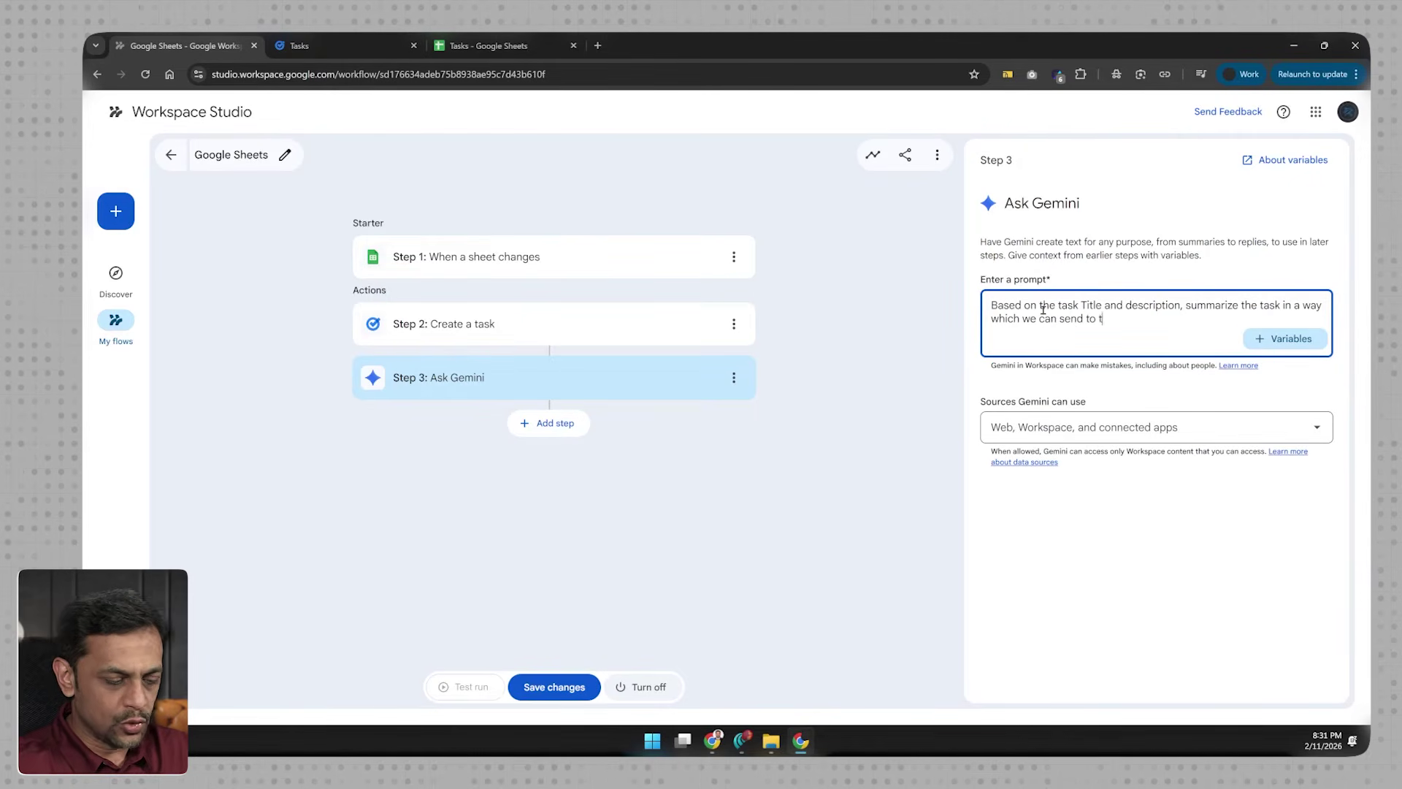
pyautogui.write('he ujs')
pyautogui.press('BackSpace')
pyautogui.press('BackSpace')
pyautogui.write('ser via Google chat.')
pyautogui.press('Return')
pyautogui.press('Return')
# Step: Add Title: and Description: lines filled with Step 2's task title and task details variables
pyautogui.write('Title:')
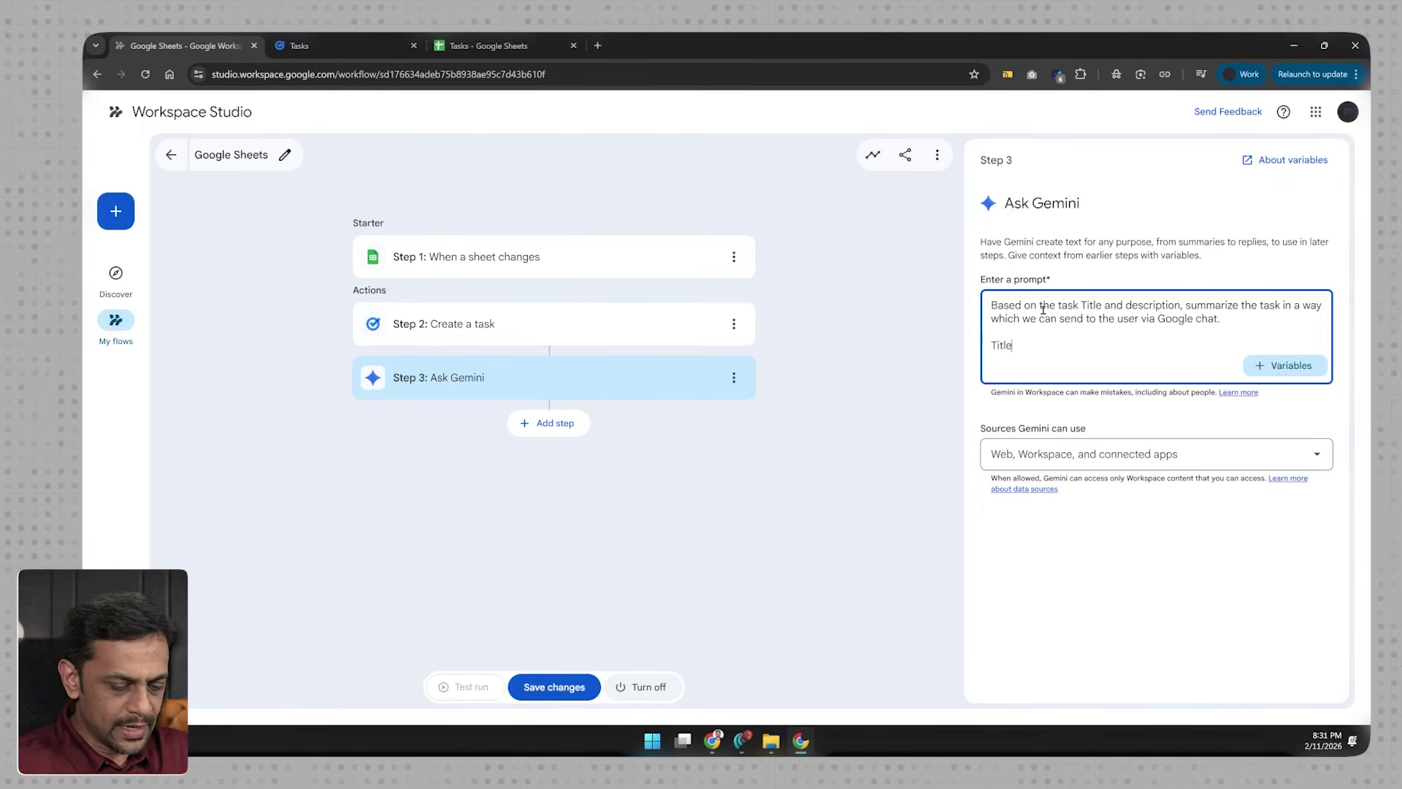
pyautogui.click(1285, 365)
pyautogui.click(1190, 463)
pyautogui.click(1186, 411)
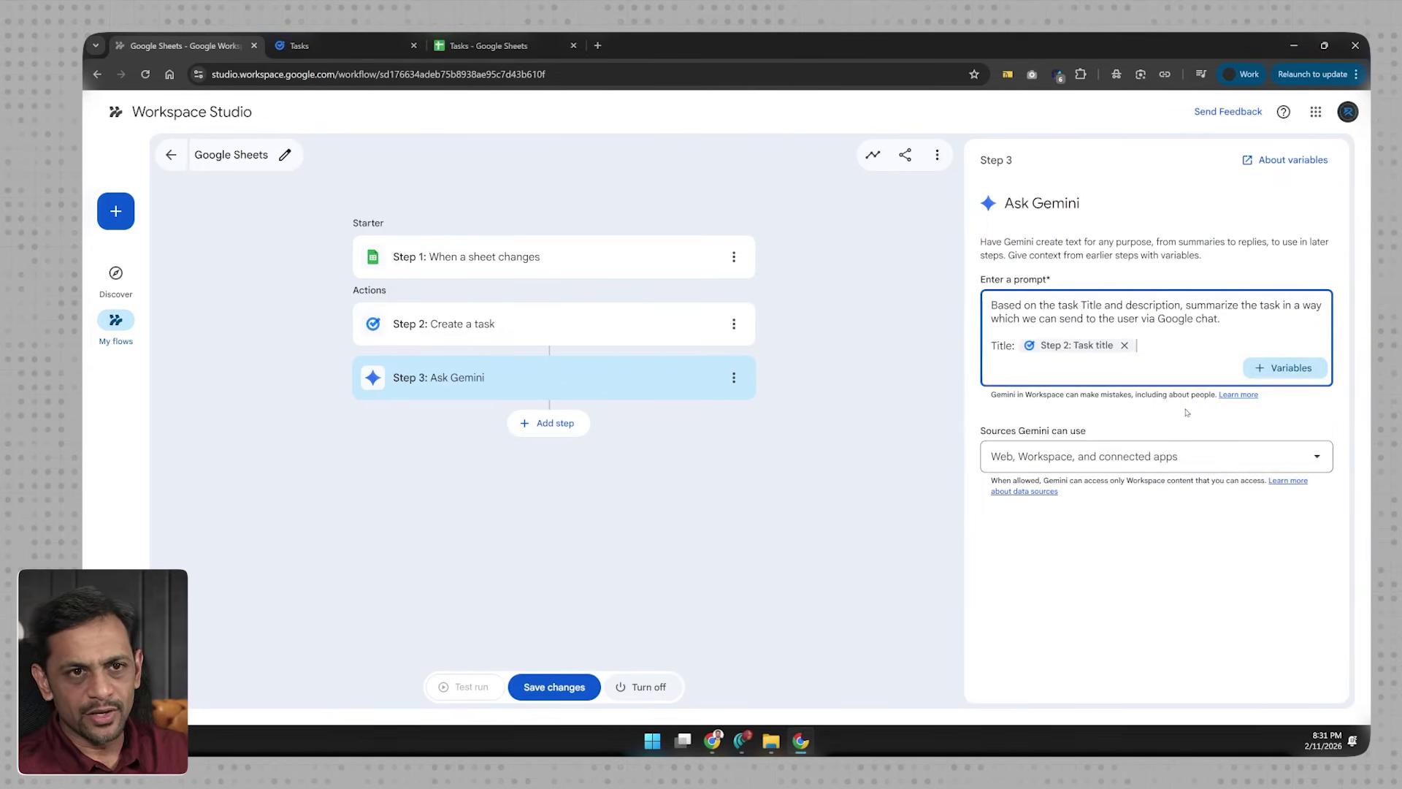
pyautogui.press('Return')
pyautogui.press('Return')
pyautogui.write('Description:')
pyautogui.click(1285, 394)
pyautogui.click(1233, 490)
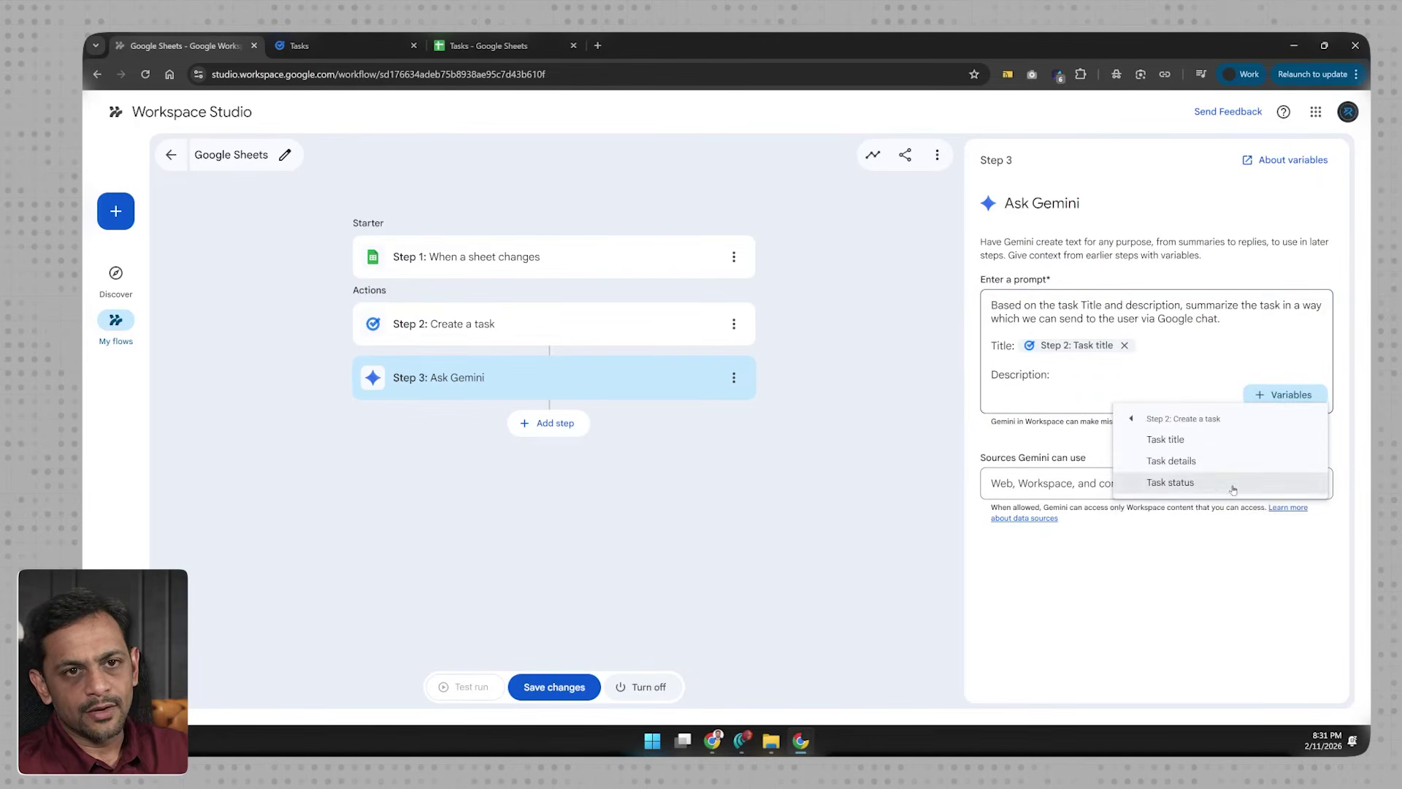
pyautogui.click(1196, 460)
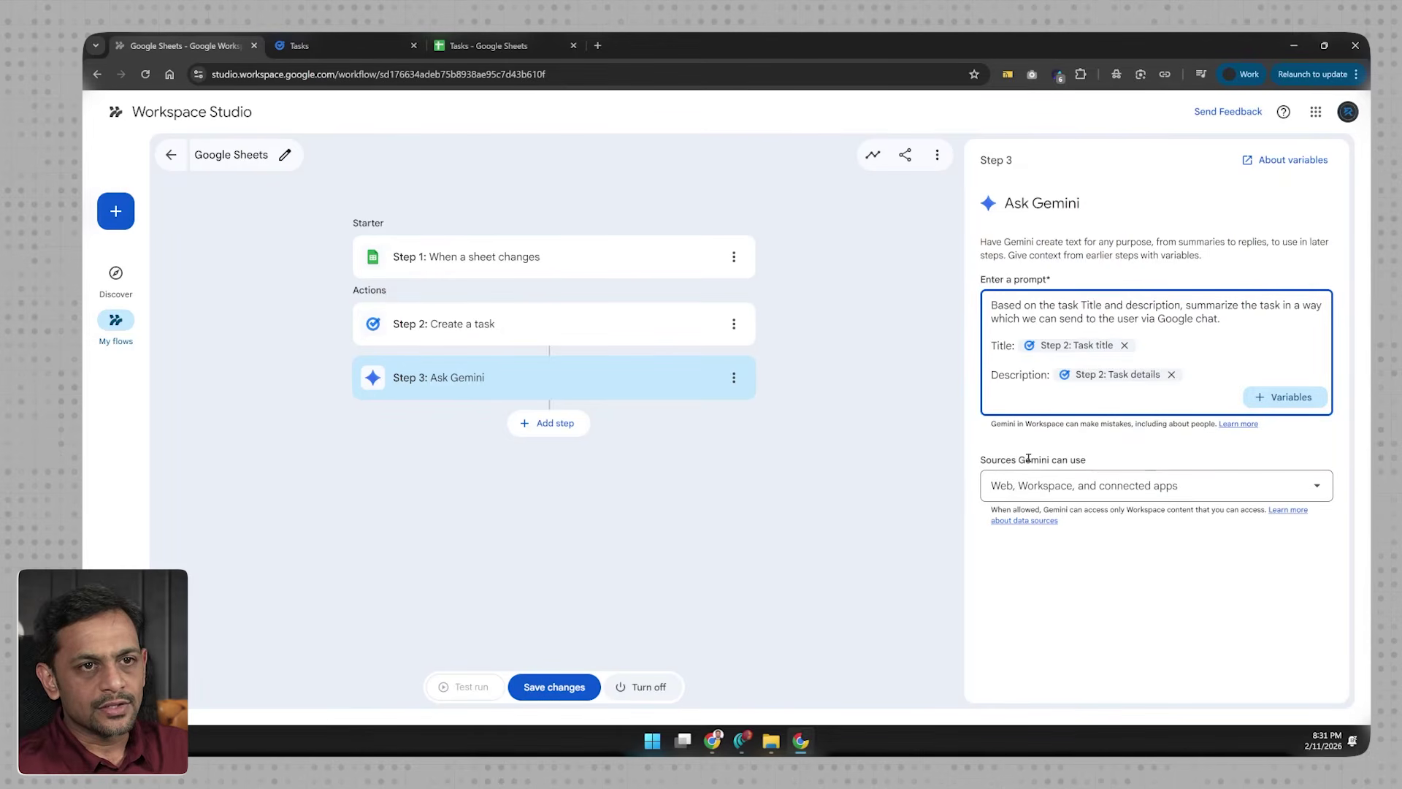
# Step: Keep Gemini's sources as Web, Workspace, and connected apps
pyautogui.click(1109, 489)
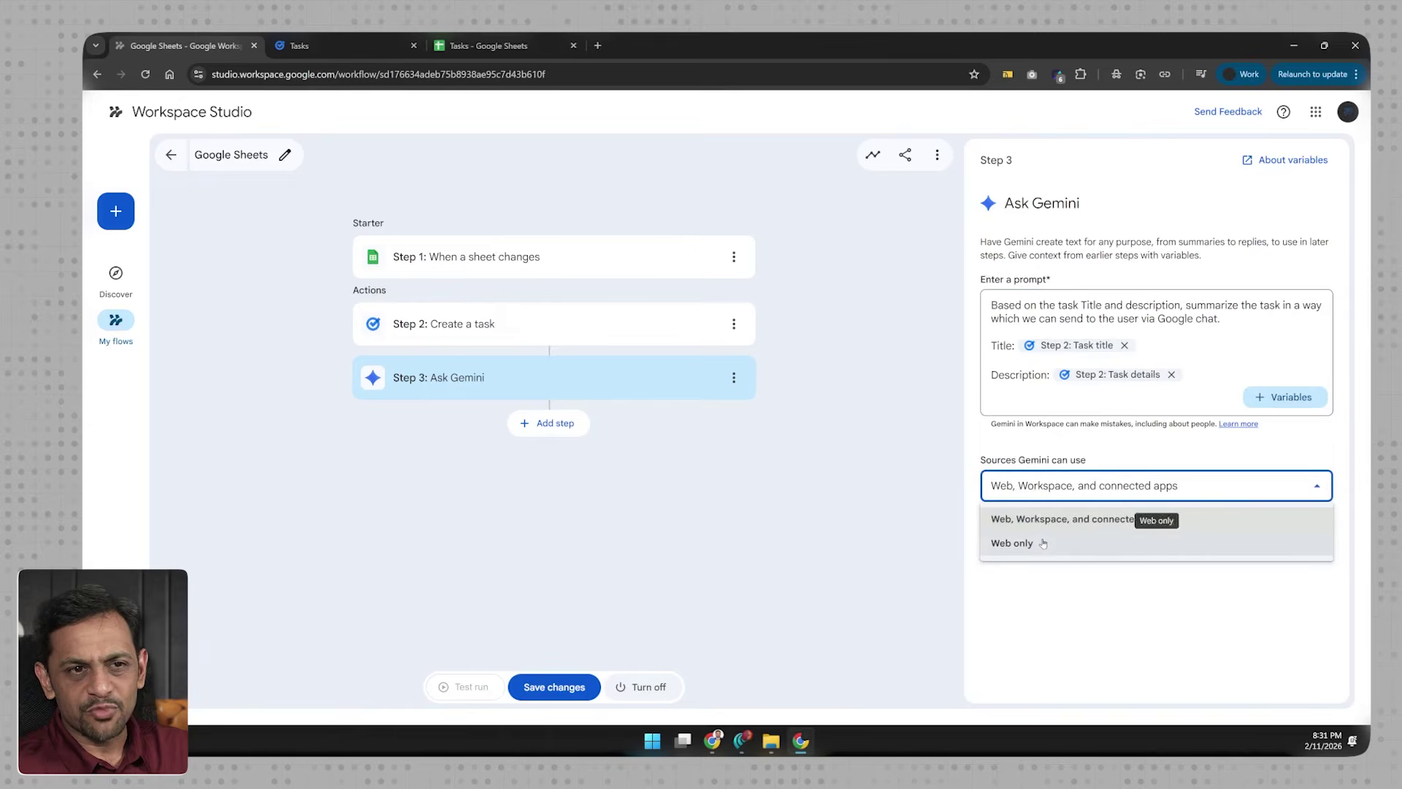
pyautogui.click(1140, 519)
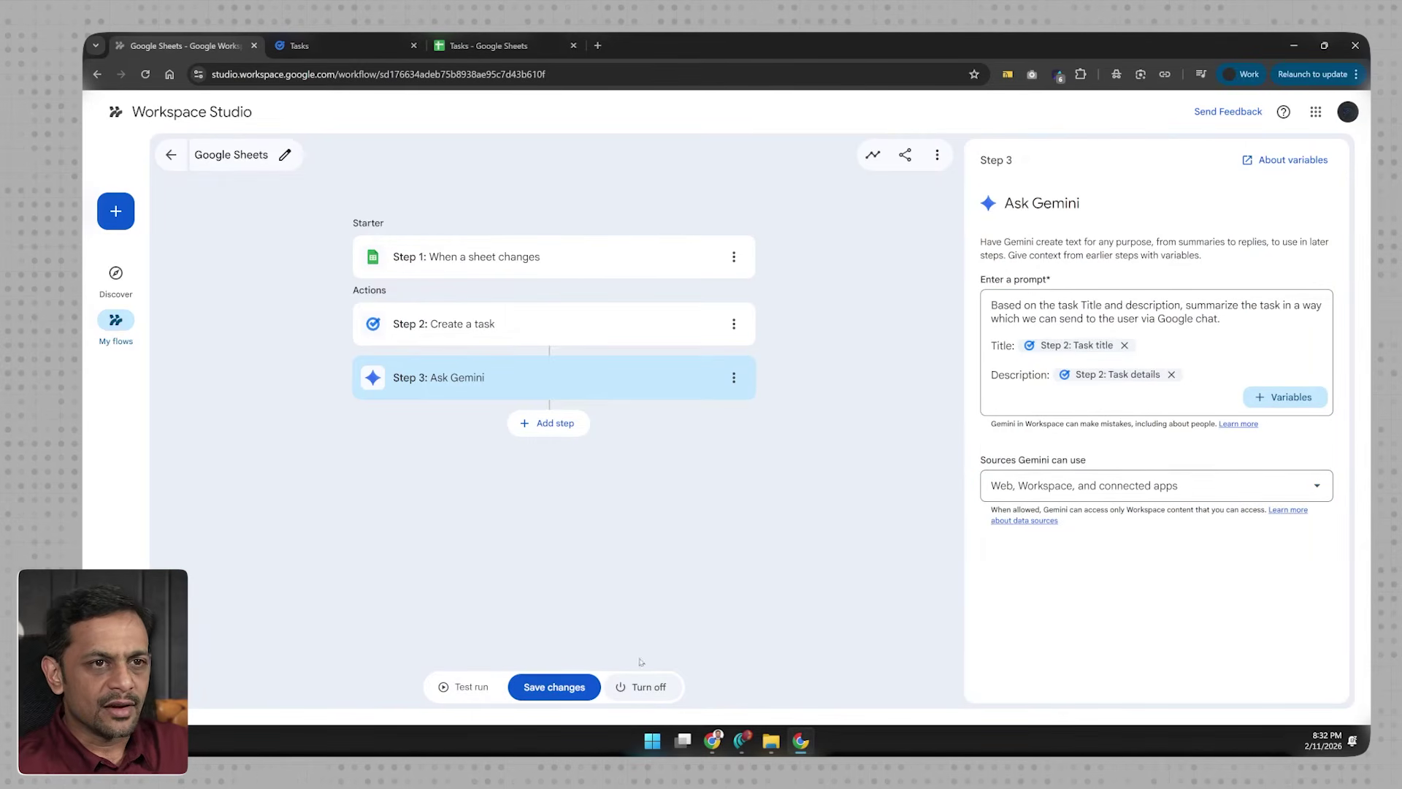
pyautogui.click(548, 423)
# Step: Add a Notify me in Chat step whose message is Step 3's Gemini-created content, and save the flow
pyautogui.scroll(-4, 1085, 576)
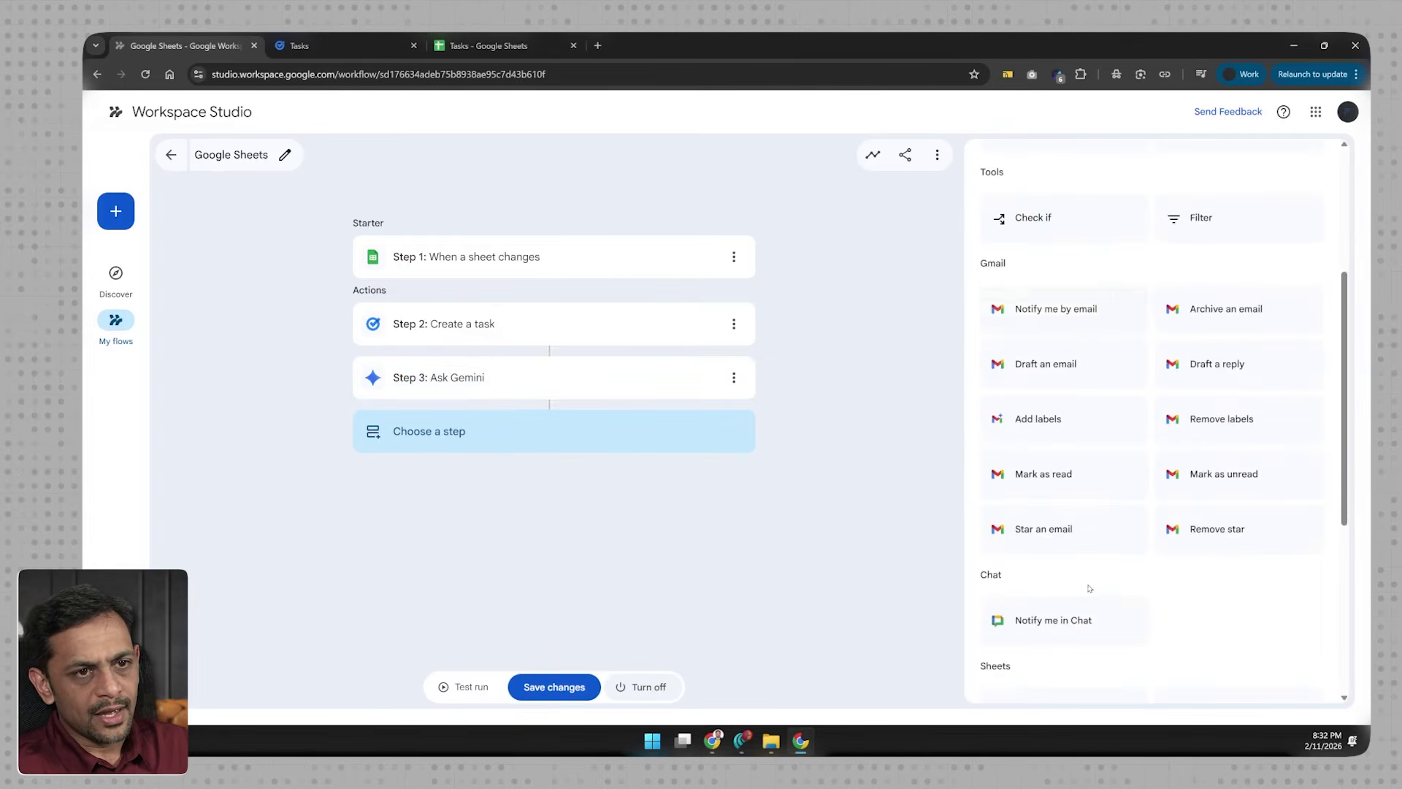
pyautogui.click(1053, 617)
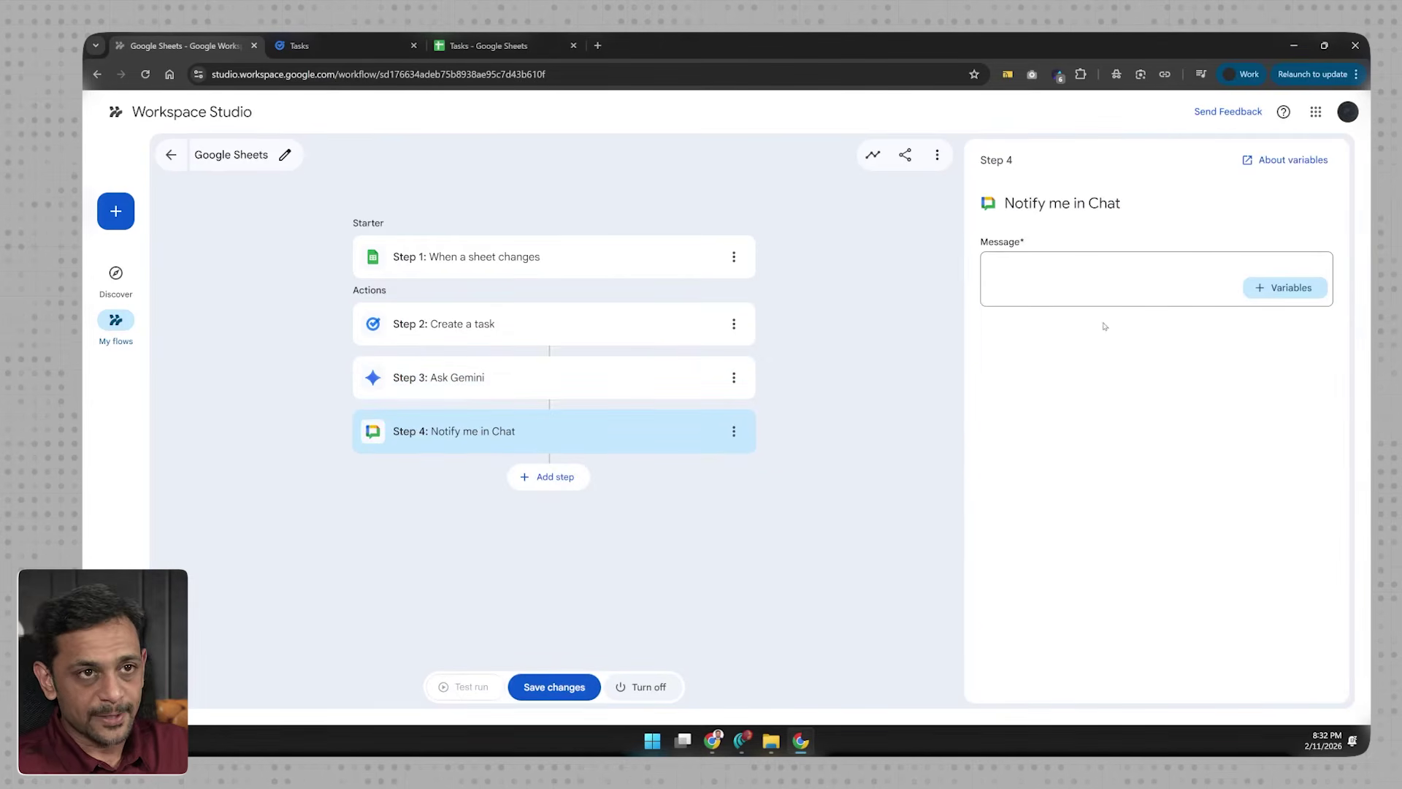
pyautogui.click(1285, 287)
pyautogui.click(1190, 403)
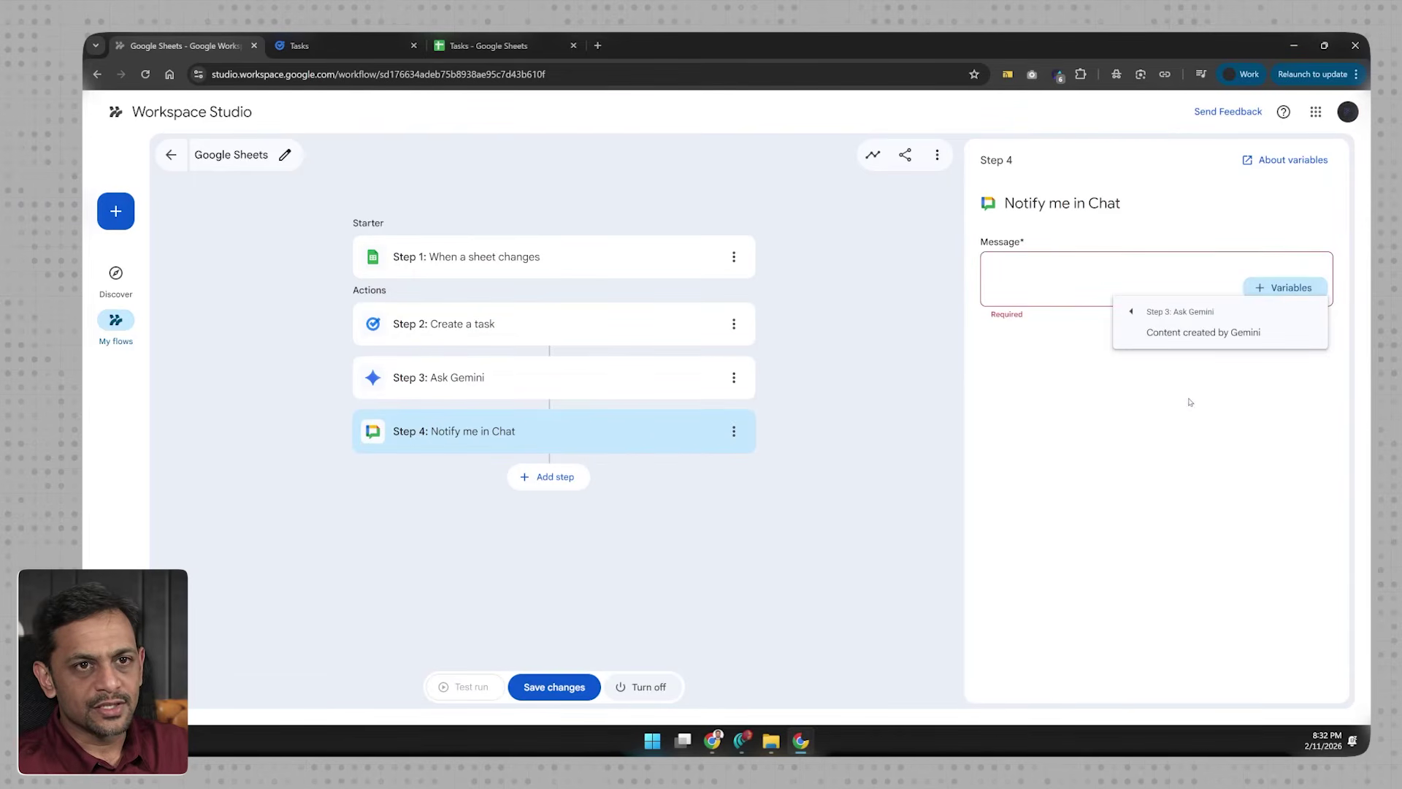
pyautogui.click(1194, 336)
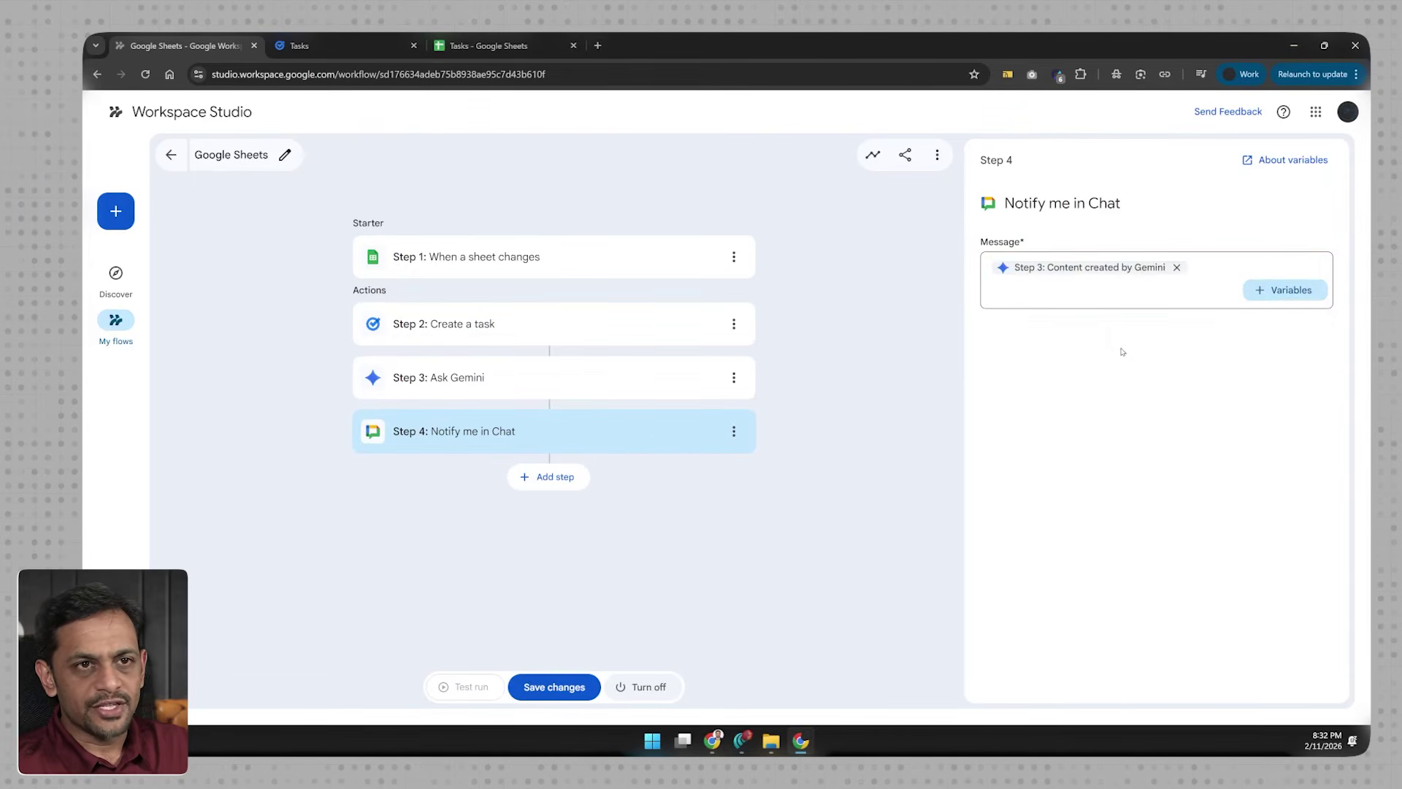
pyautogui.click(554, 687)
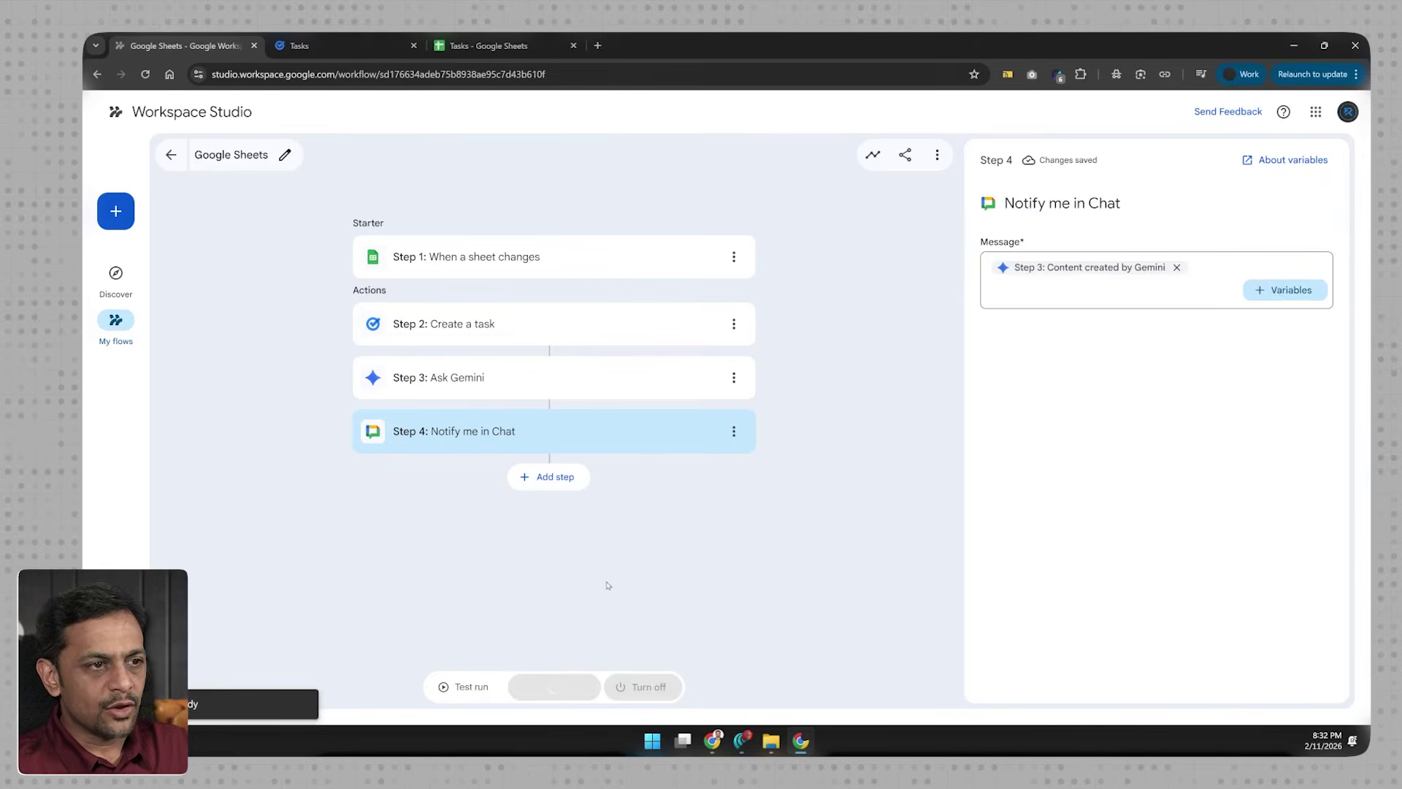
pyautogui.click(483, 45)
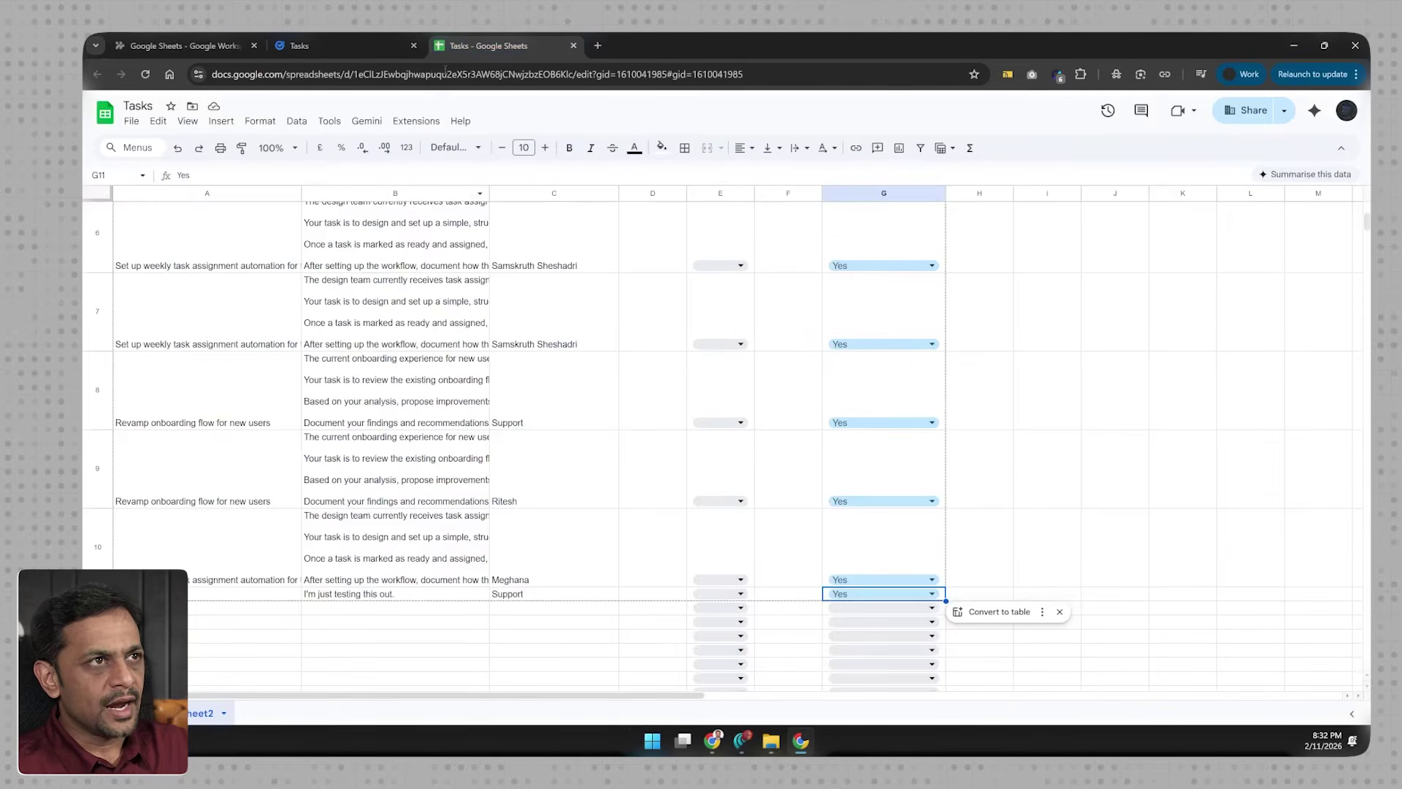
# Step: Copy row 7's design-team task title and description into row 12
pyautogui.click(233, 343)
pyautogui.hotkey('shift', 'Right')
pyautogui.hotkey('shift', 'Right')
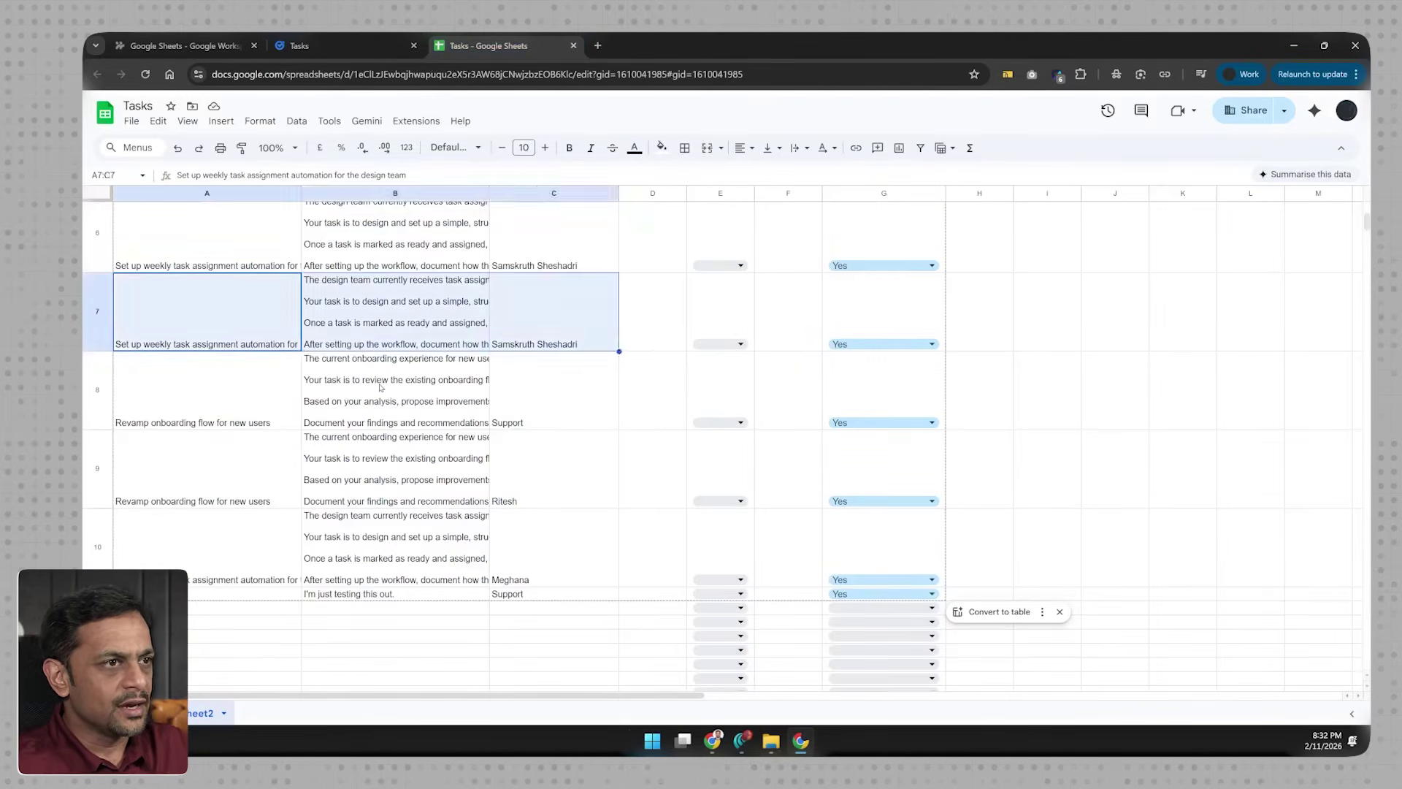
pyautogui.hotkey('ctrl', 'c')
pyautogui.press('Down')
pyautogui.press('Down')
pyautogui.press('Down')
pyautogui.press('Down')
pyautogui.press('Down')
pyautogui.hotkey('ctrl', 'v')
pyautogui.press('Right')
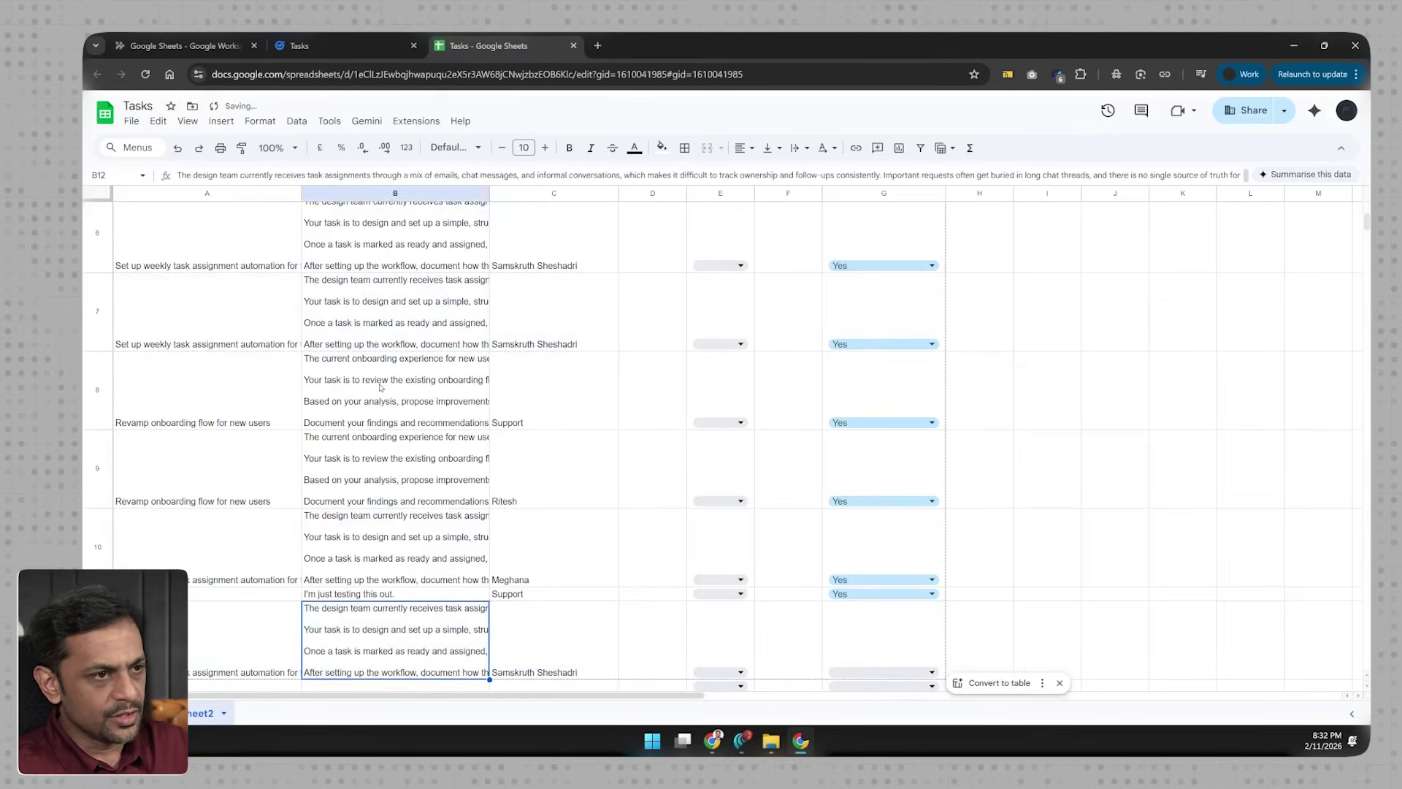
pyautogui.press('Right')
# Step: Change C12's assignee to Support, move to G12, then return to Workspace Studio
pyautogui.press('Delete')
pyautogui.write('Supp')
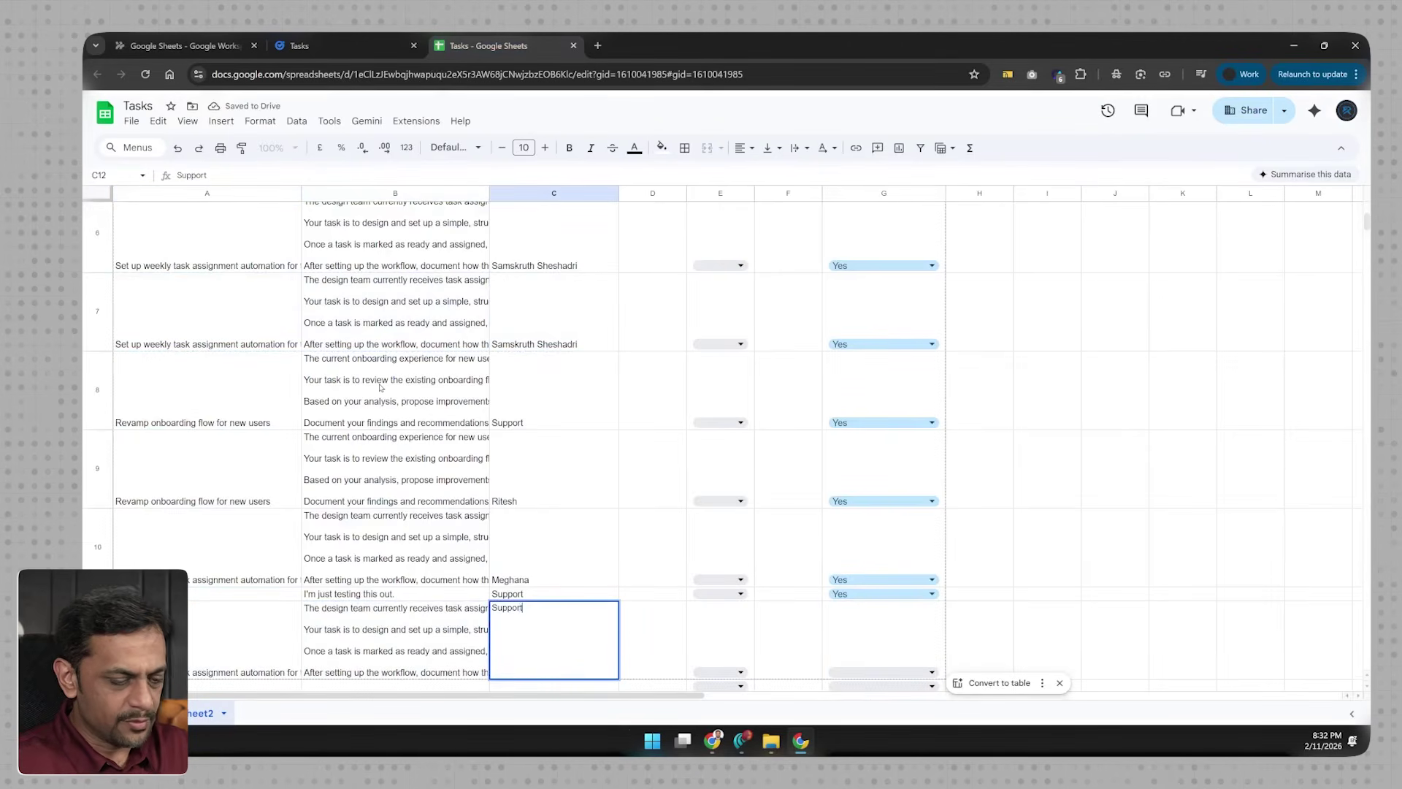
pyautogui.press('Return')
pyautogui.press('Up')
pyautogui.press('Right')
pyautogui.press('Right')
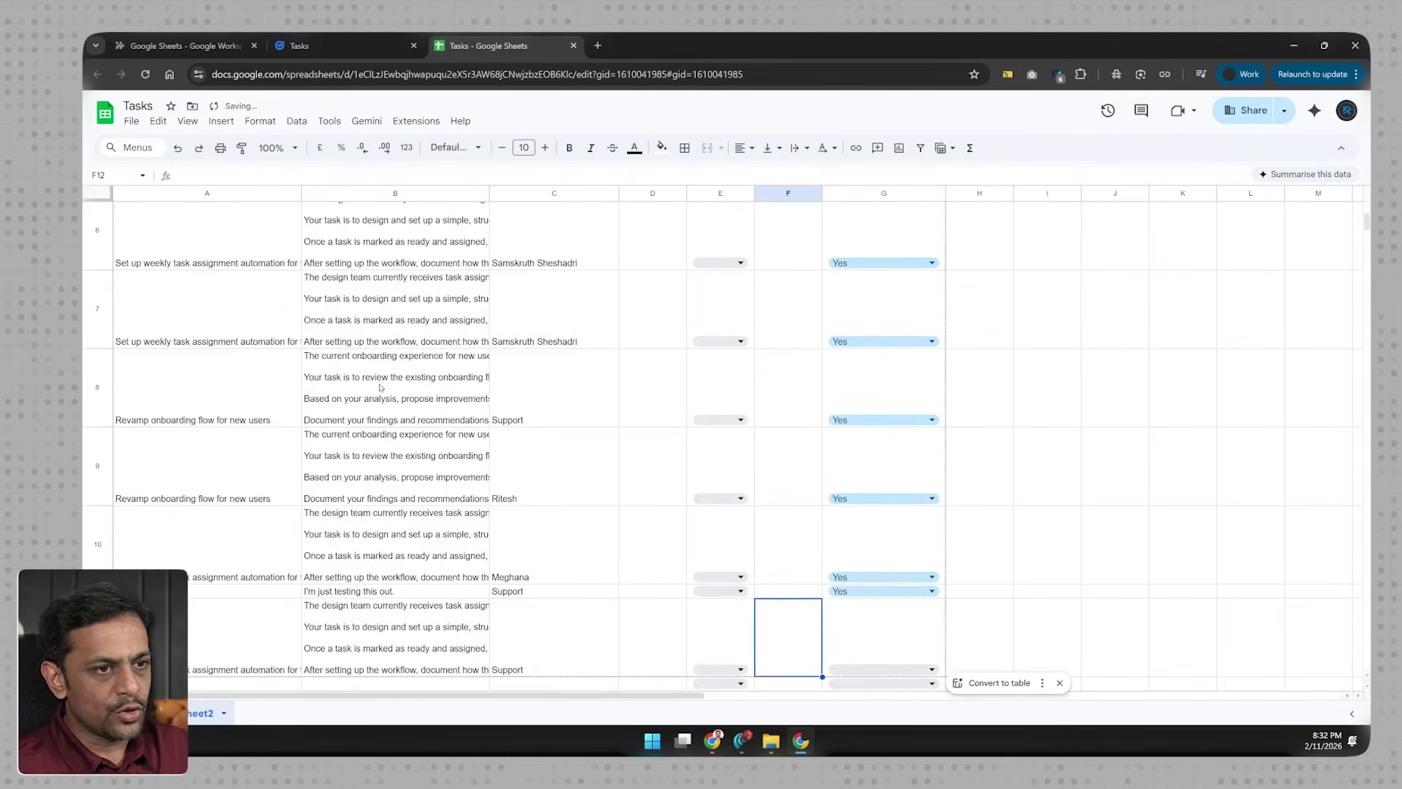
pyautogui.press('Right')
pyautogui.press('Right')
pyautogui.click(147, 47)
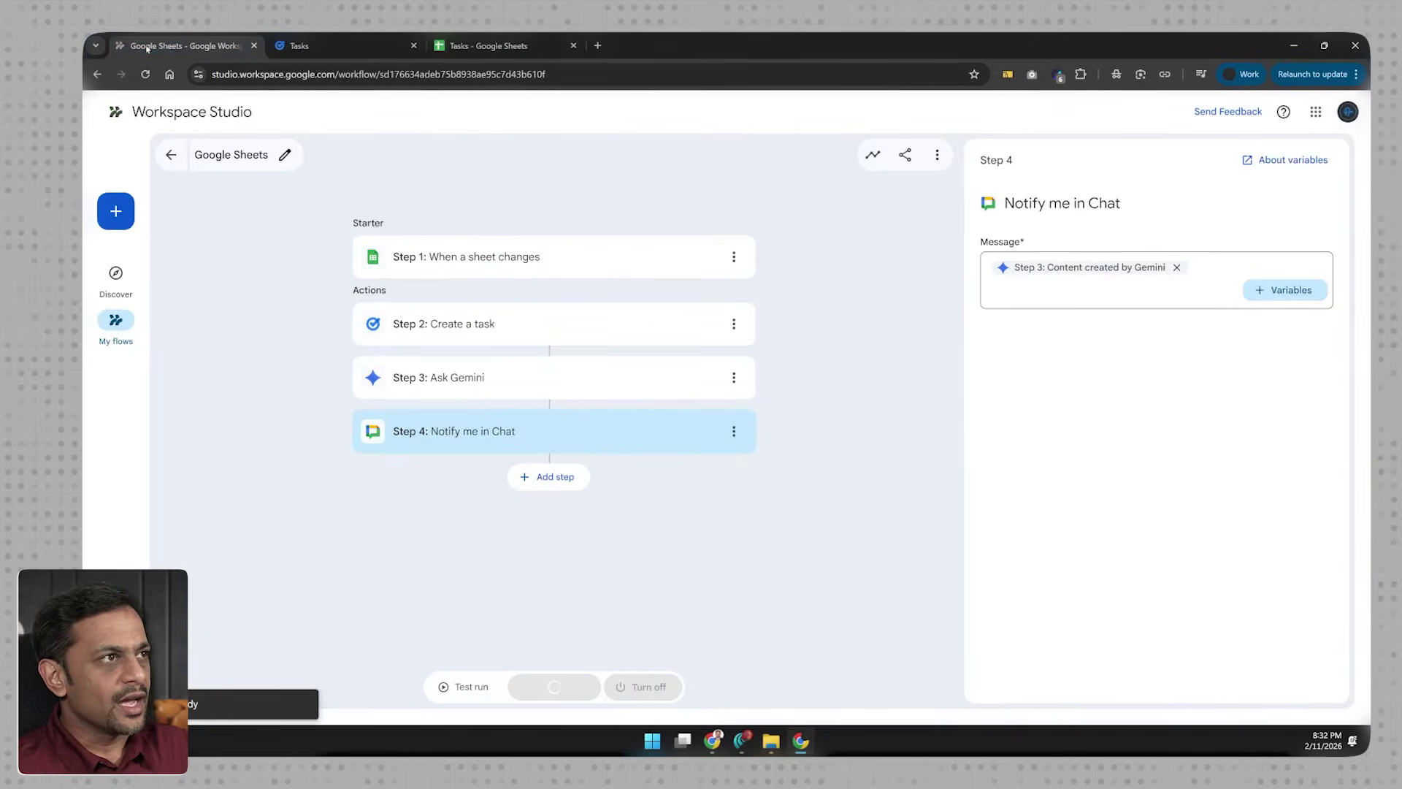
# Step: Check the flow's Activity for its completed Google Sheets run, then go back to the spreadsheet
pyautogui.click(872, 154)
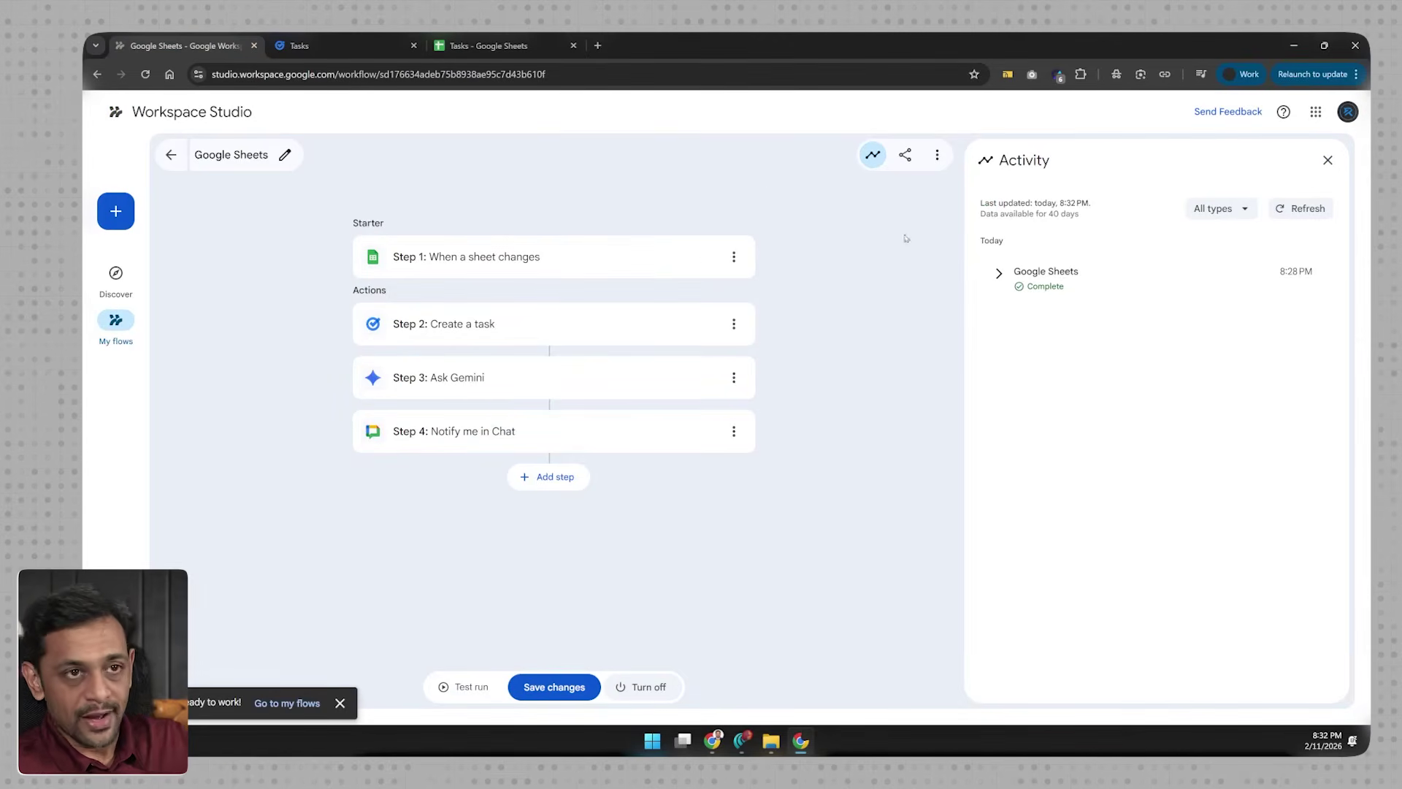
pyautogui.click(488, 46)
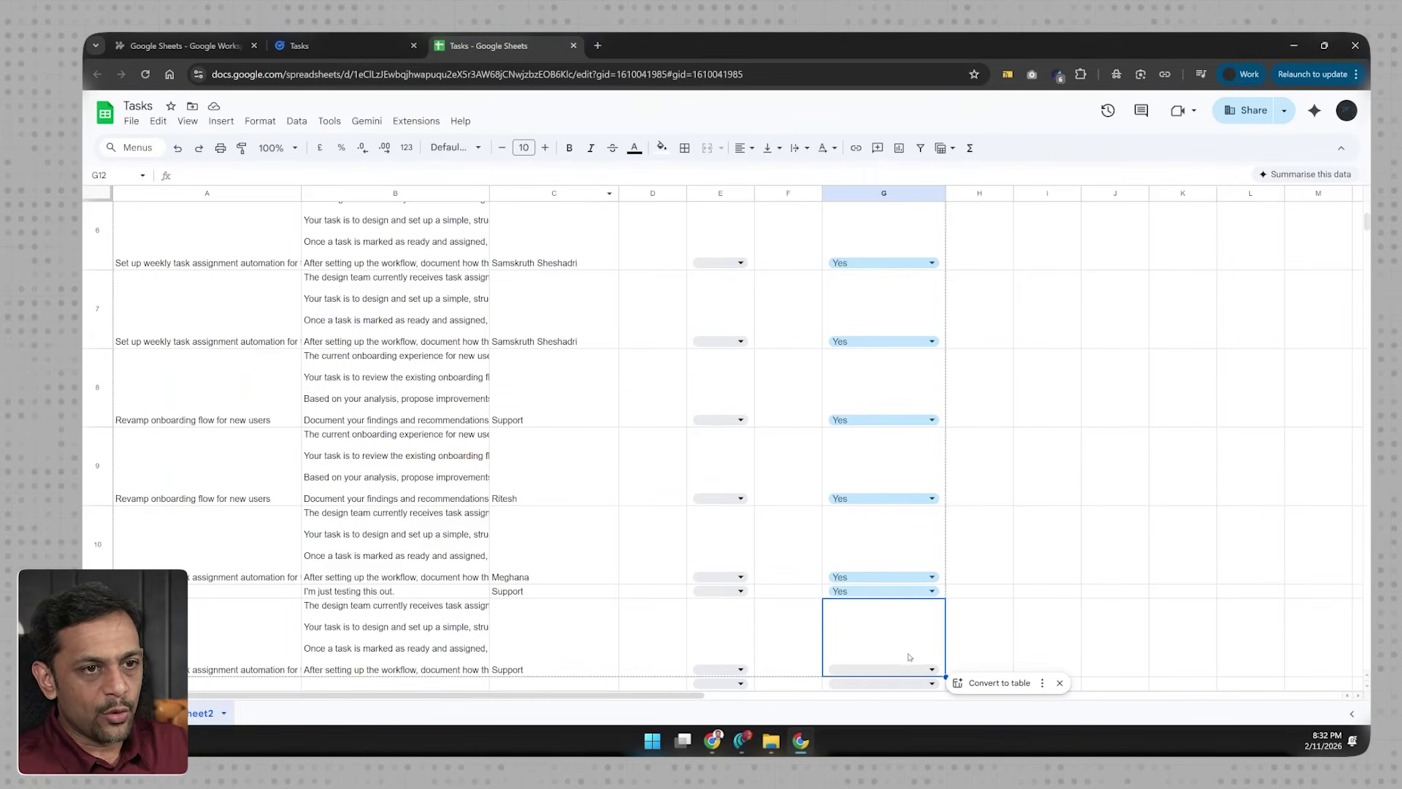
# Step: Set G12 to Yes, then confirm the new run in Activity and the design-team task in Google Tasks
pyautogui.click(926, 667)
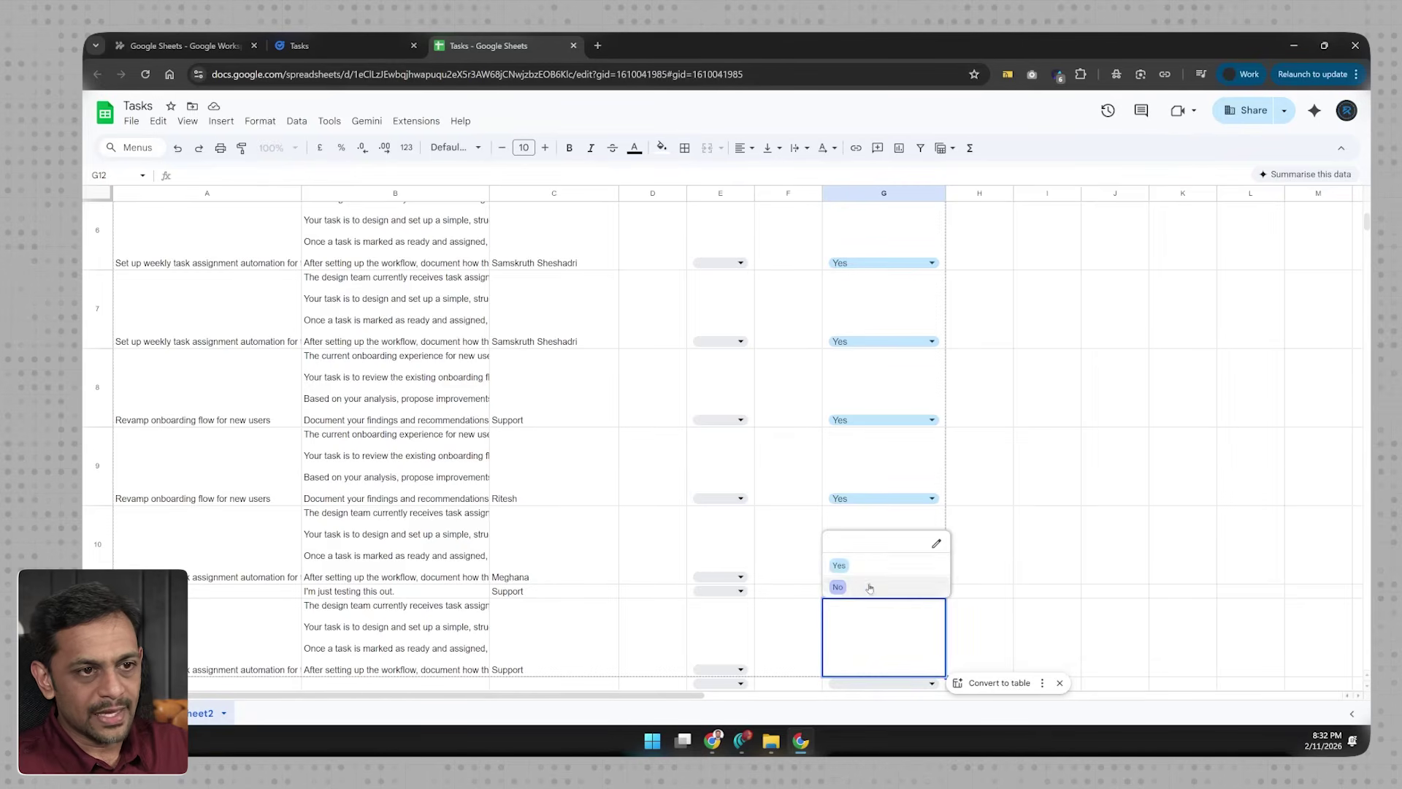
pyautogui.click(840, 566)
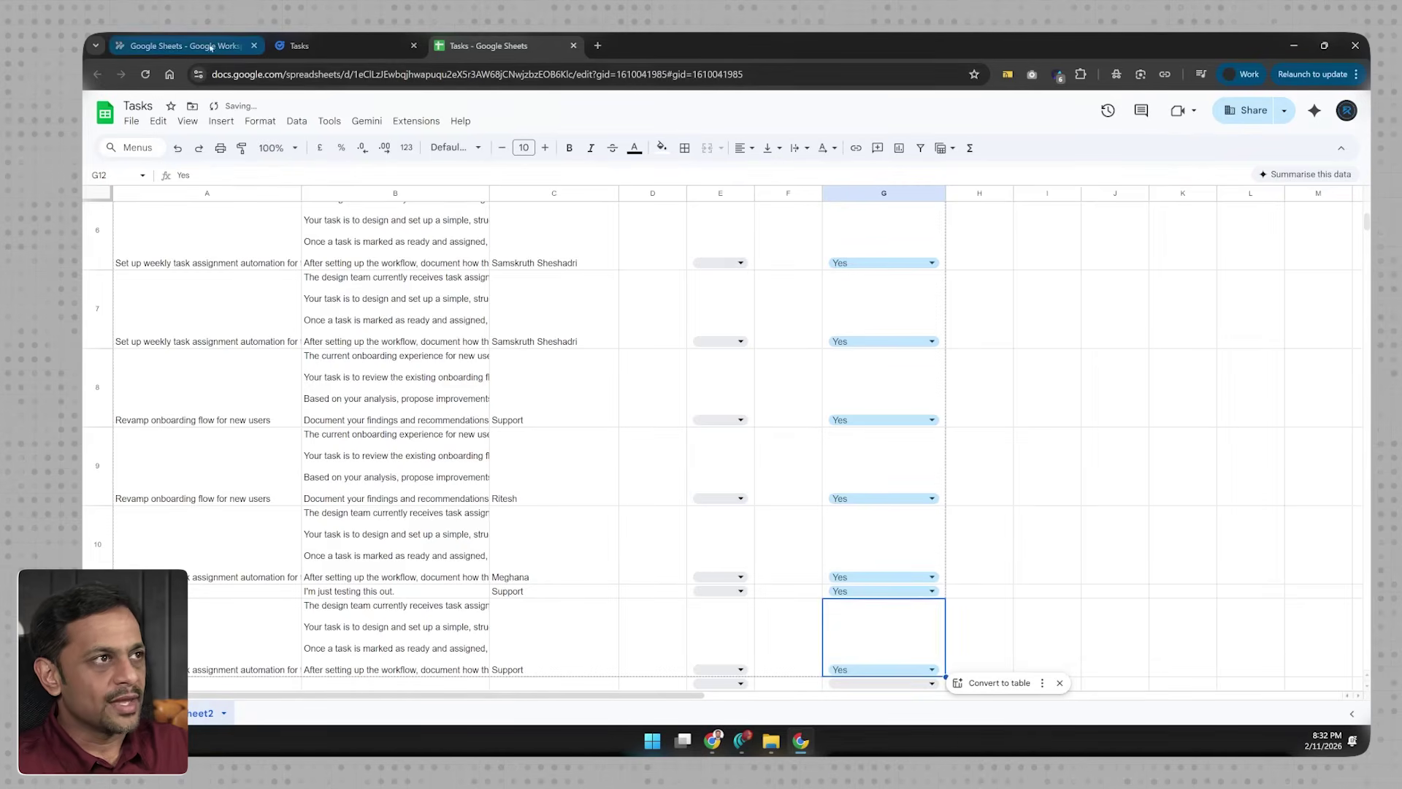
pyautogui.click(182, 46)
pyautogui.click(1286, 209)
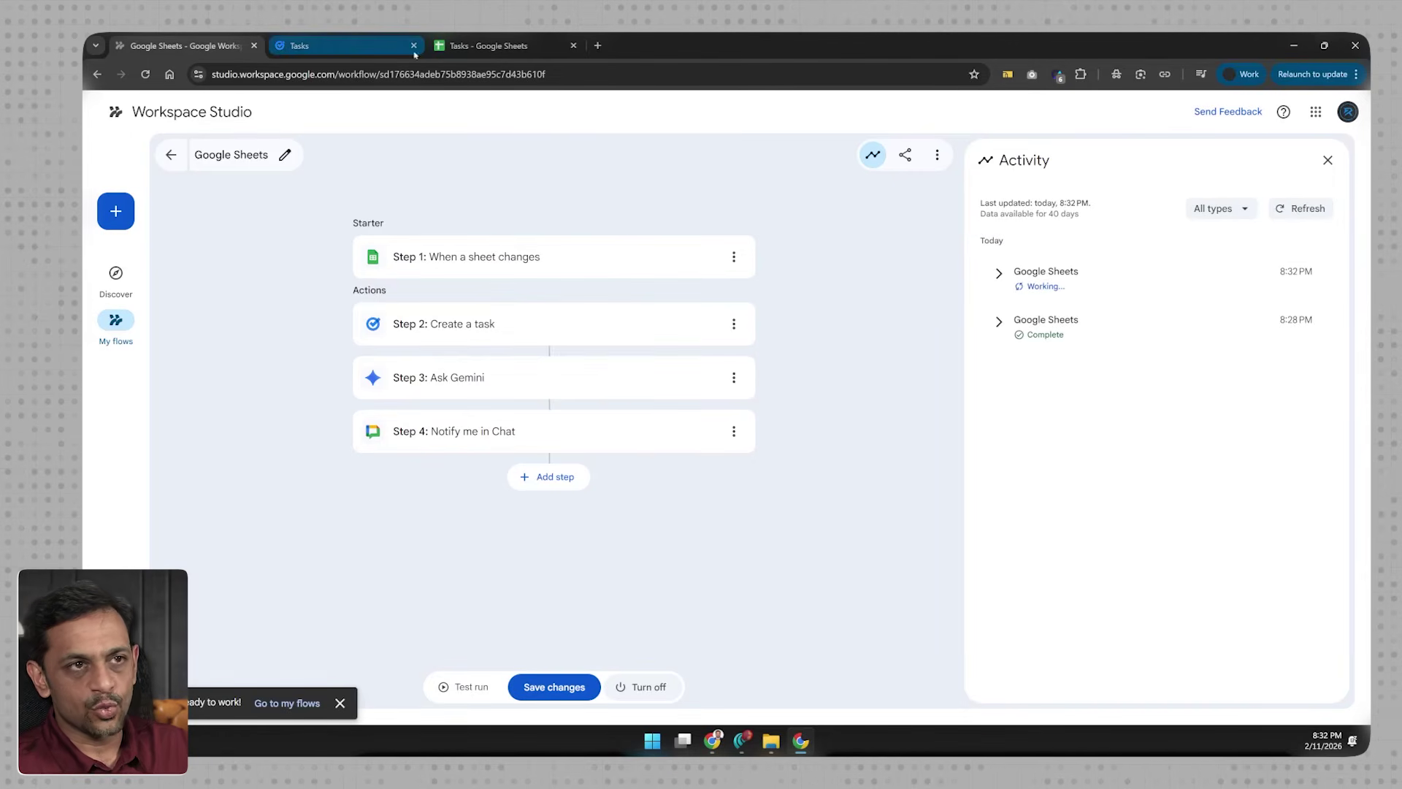
pyautogui.click(335, 48)
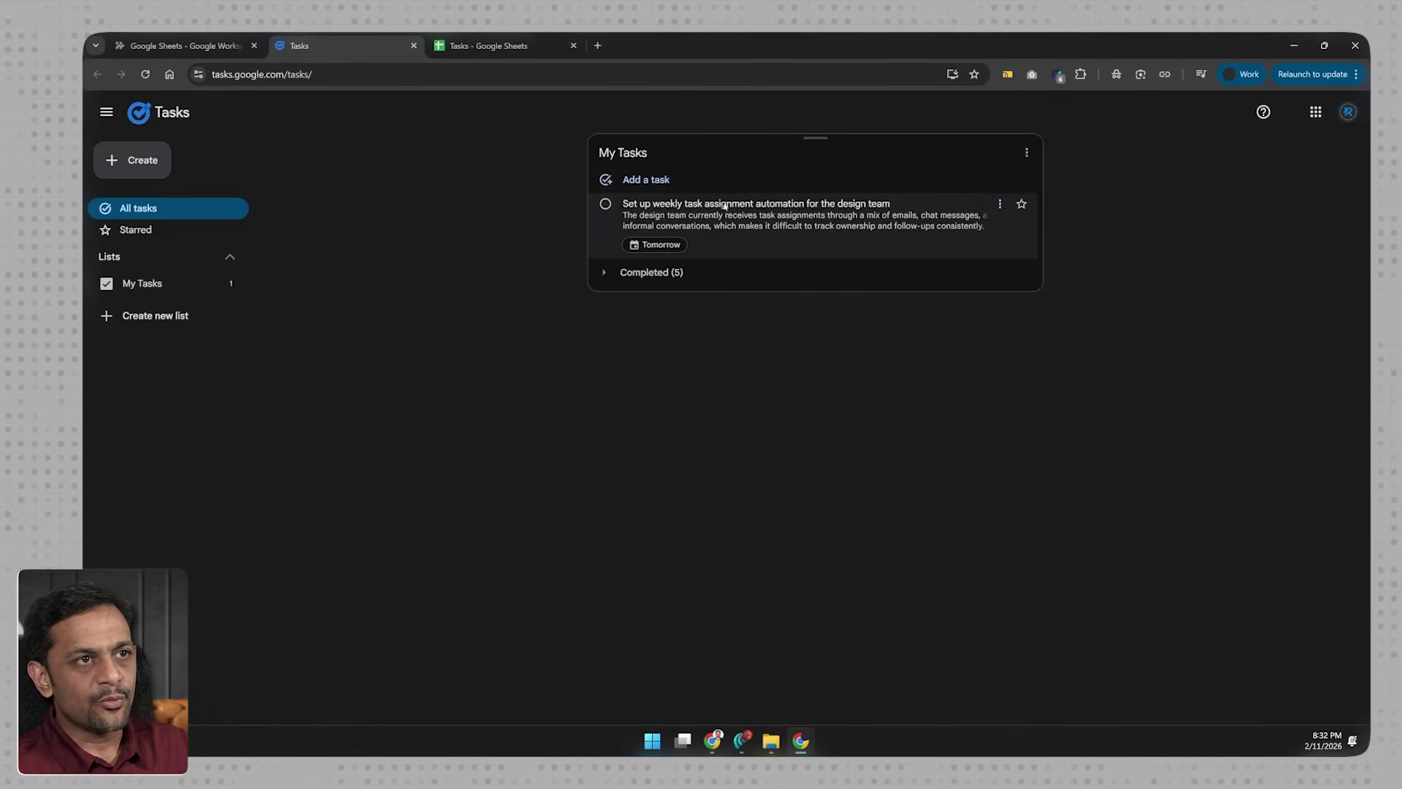
pyautogui.click(201, 47)
pyautogui.click(482, 46)
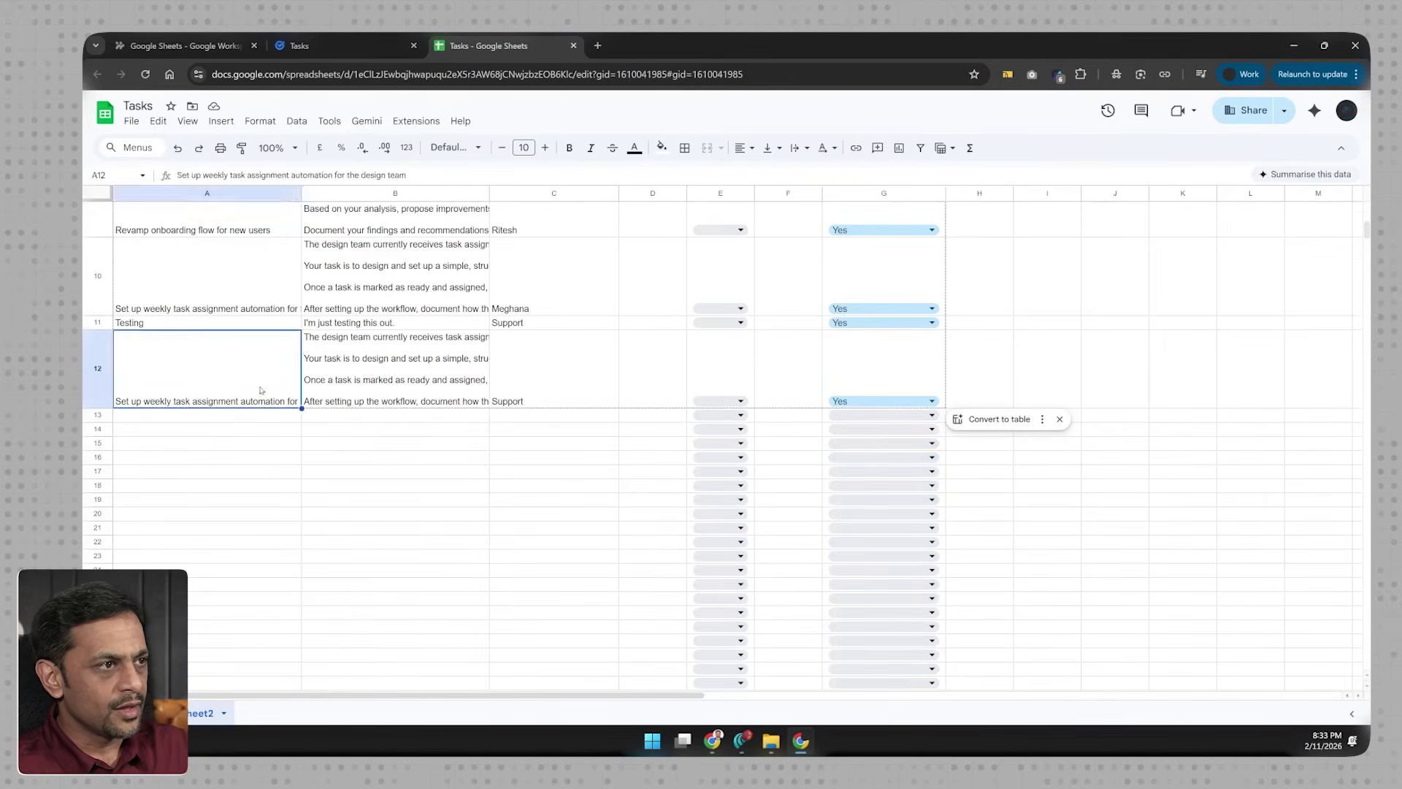
# Step: Inspect row 12's full description in B12, then switch to Google Tasks
pyautogui.click(380, 378)
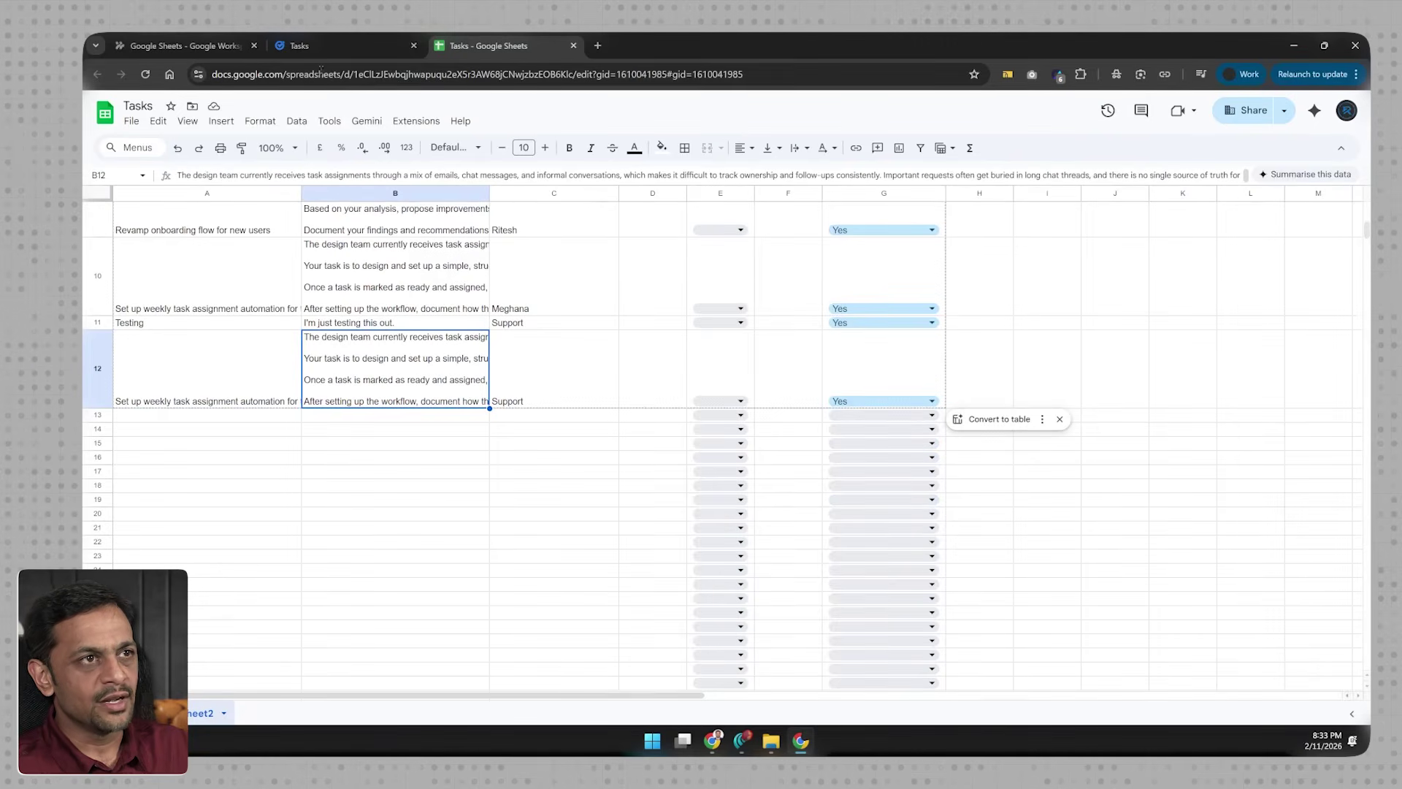
pyautogui.click(336, 46)
# Step: Review the design-team task's description, mark it complete, and return to the Workspace Studio flow
pyautogui.click(722, 227)
pyautogui.hotkey('ctrl', 'a')
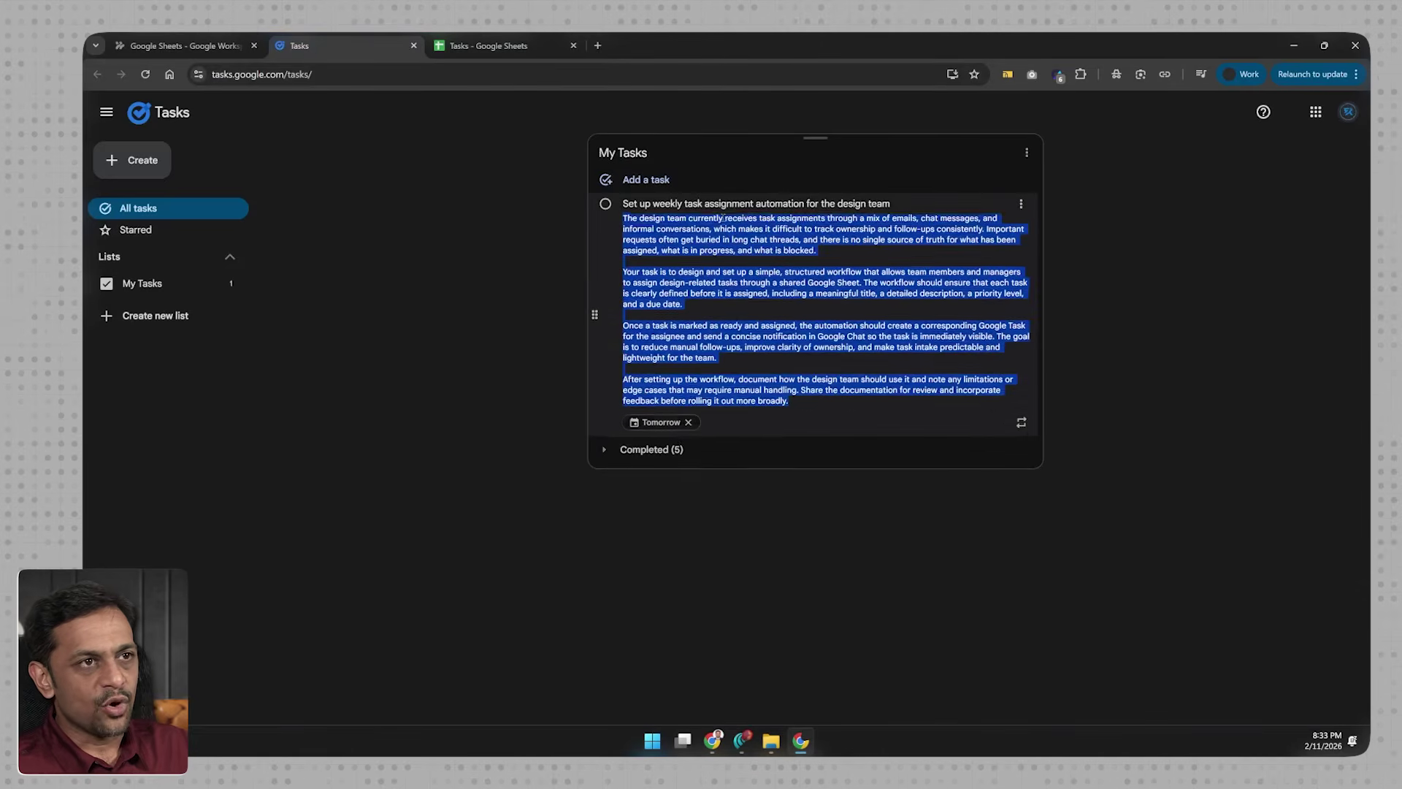
pyautogui.click(696, 316)
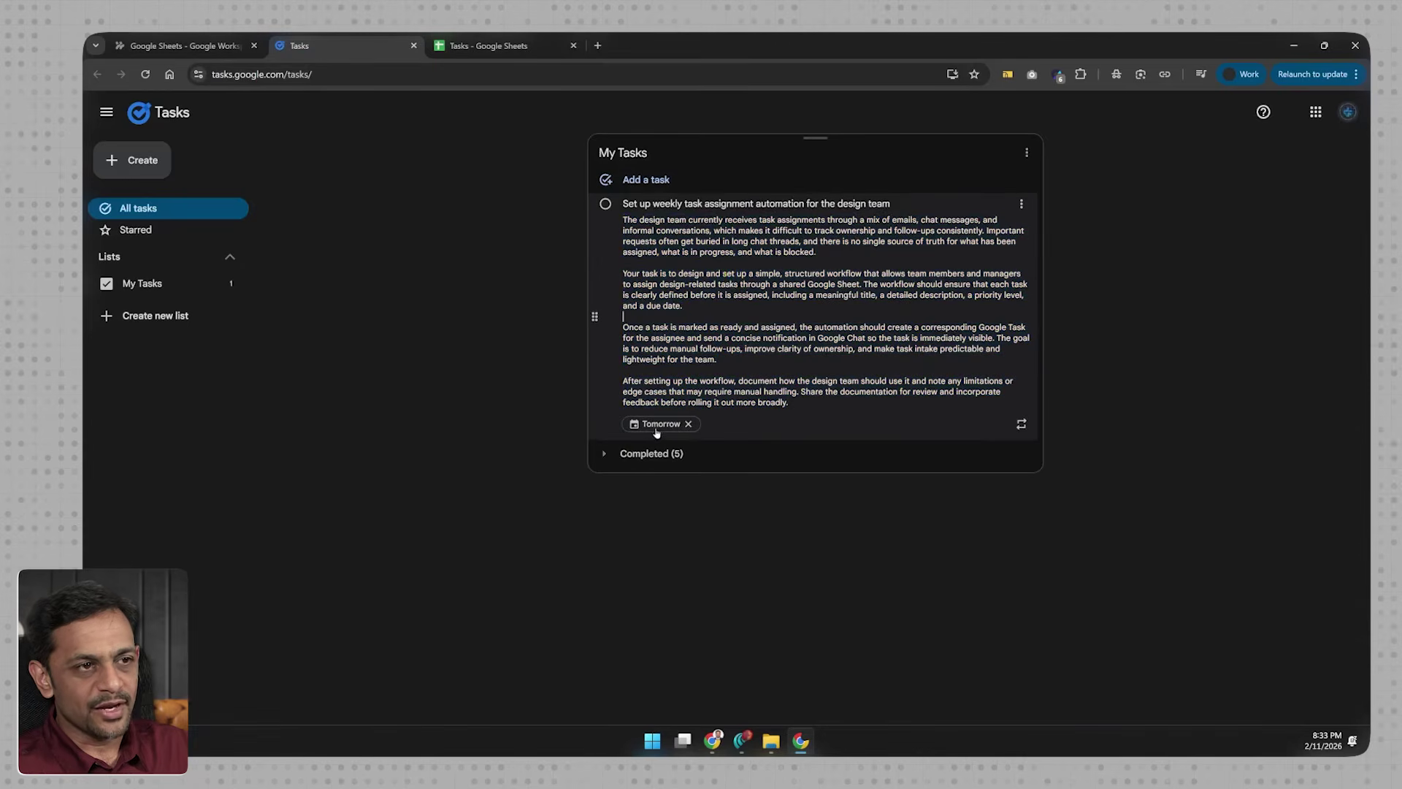
pyautogui.click(606, 204)
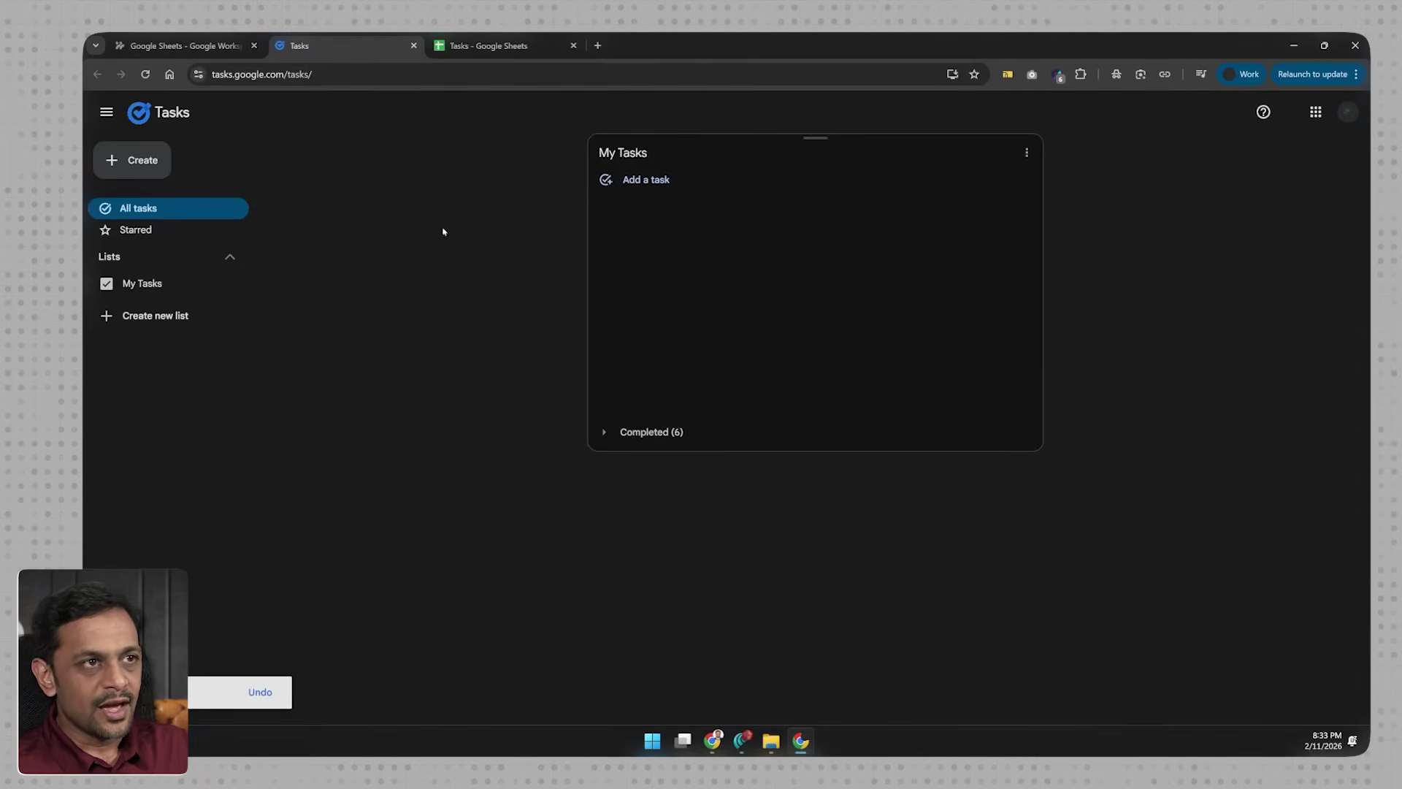
pyautogui.click(183, 45)
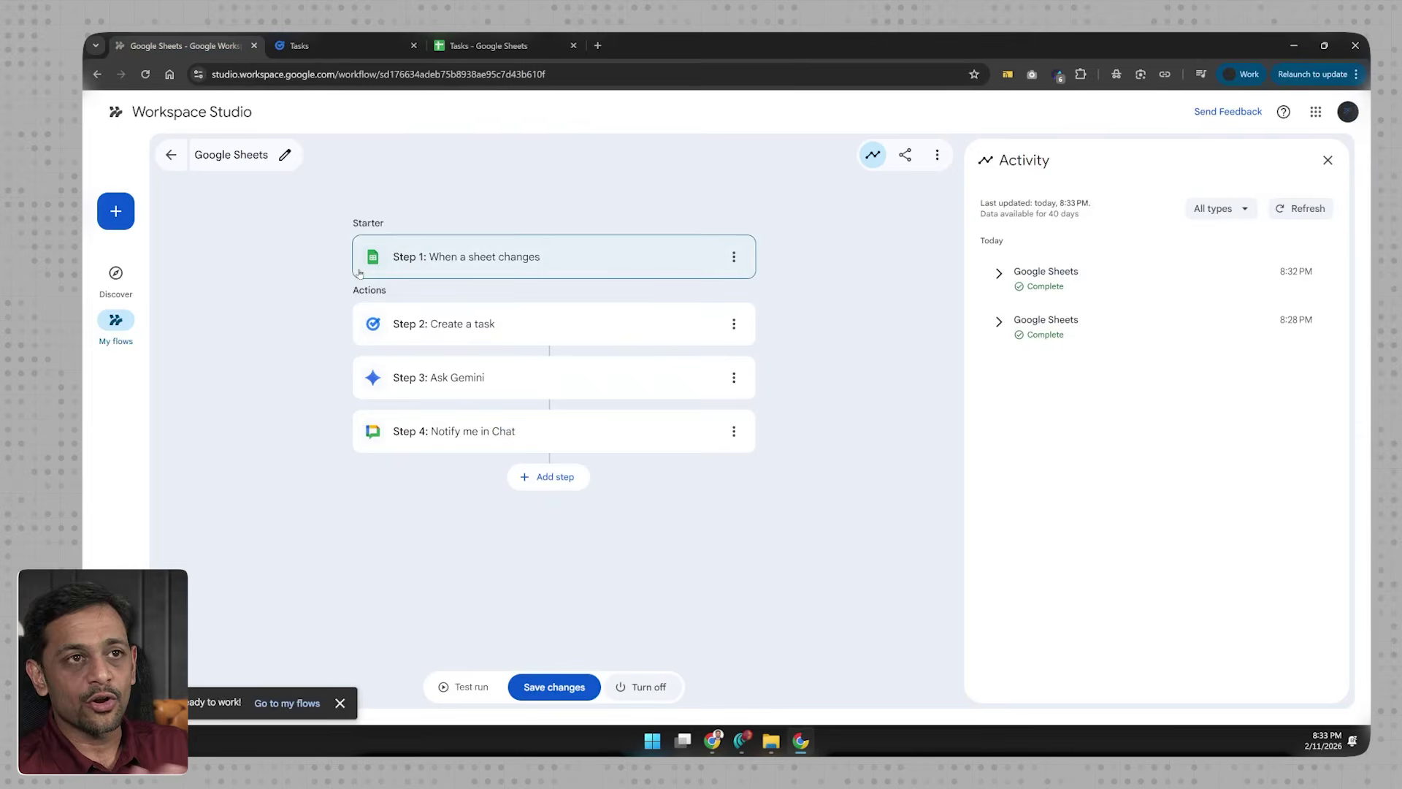
# Step: Let anyone in the organisation copy the flow and copy its share link
pyautogui.click(905, 157)
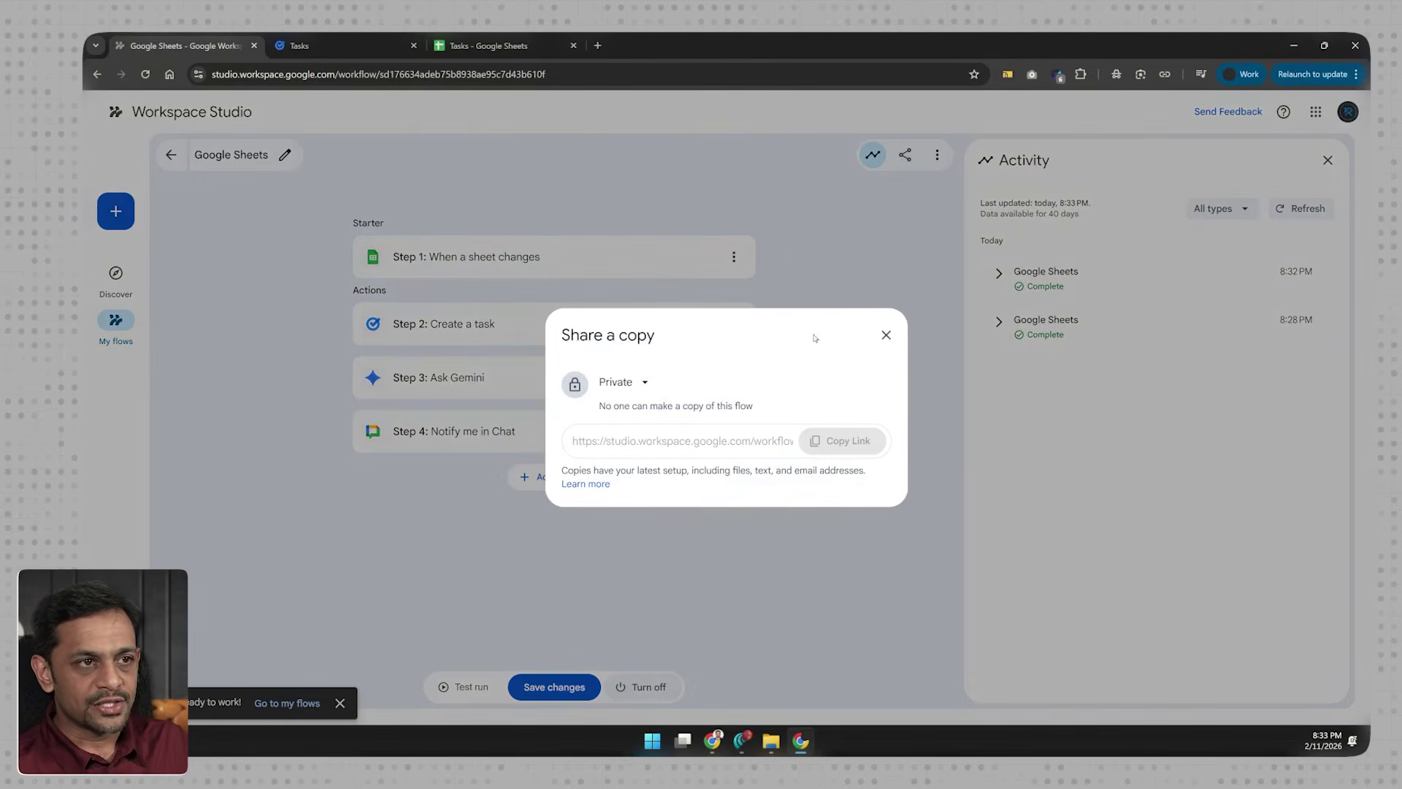
pyautogui.click(620, 384)
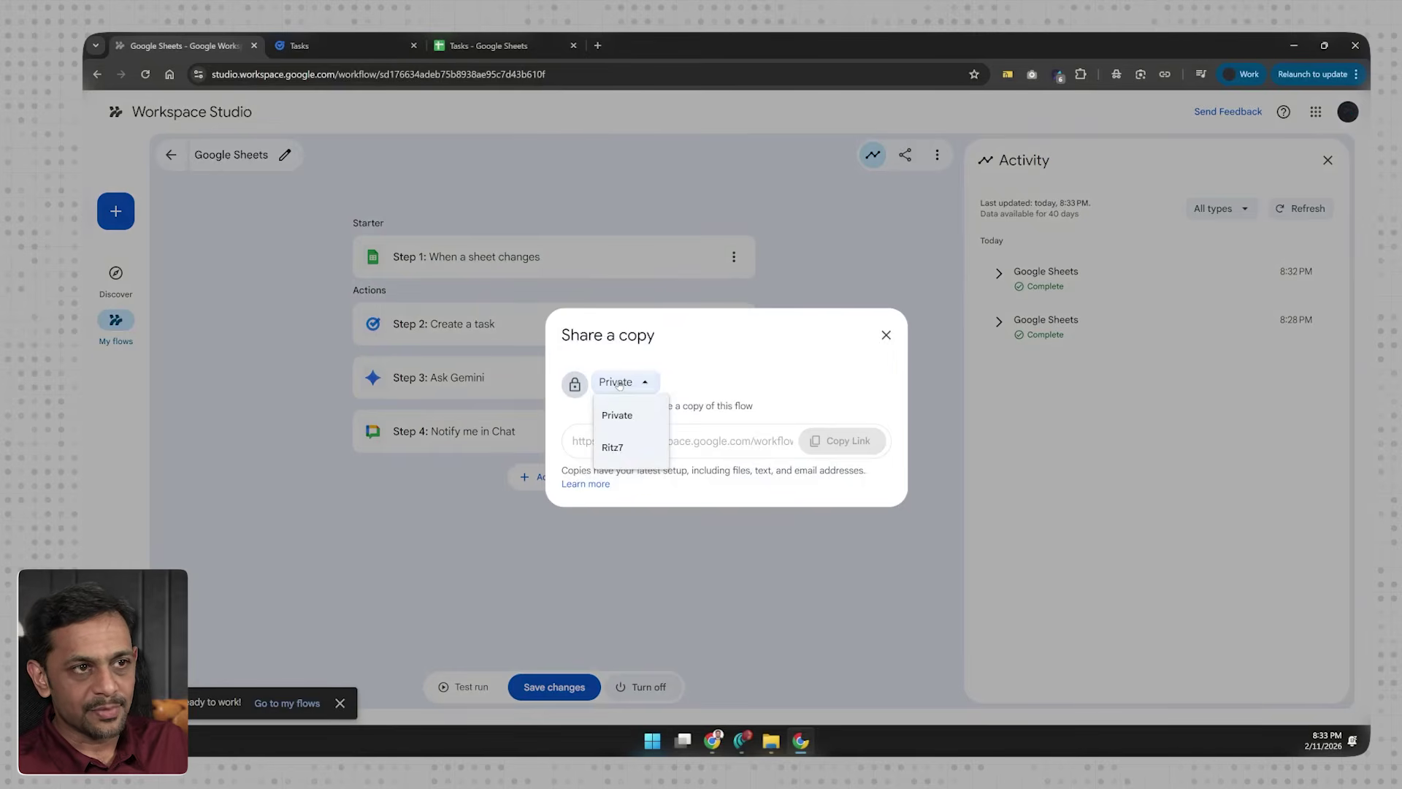
pyautogui.click(615, 450)
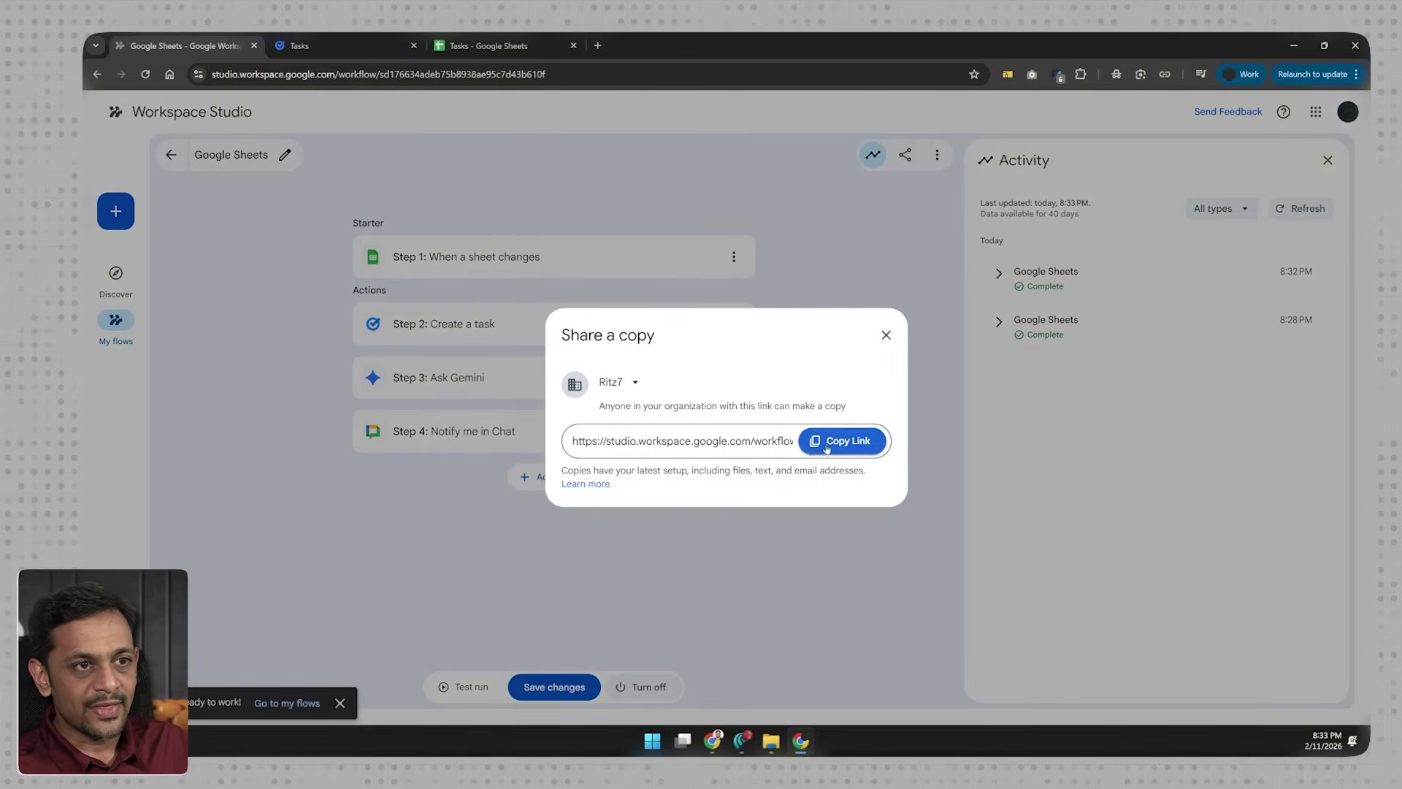
pyautogui.click(828, 449)
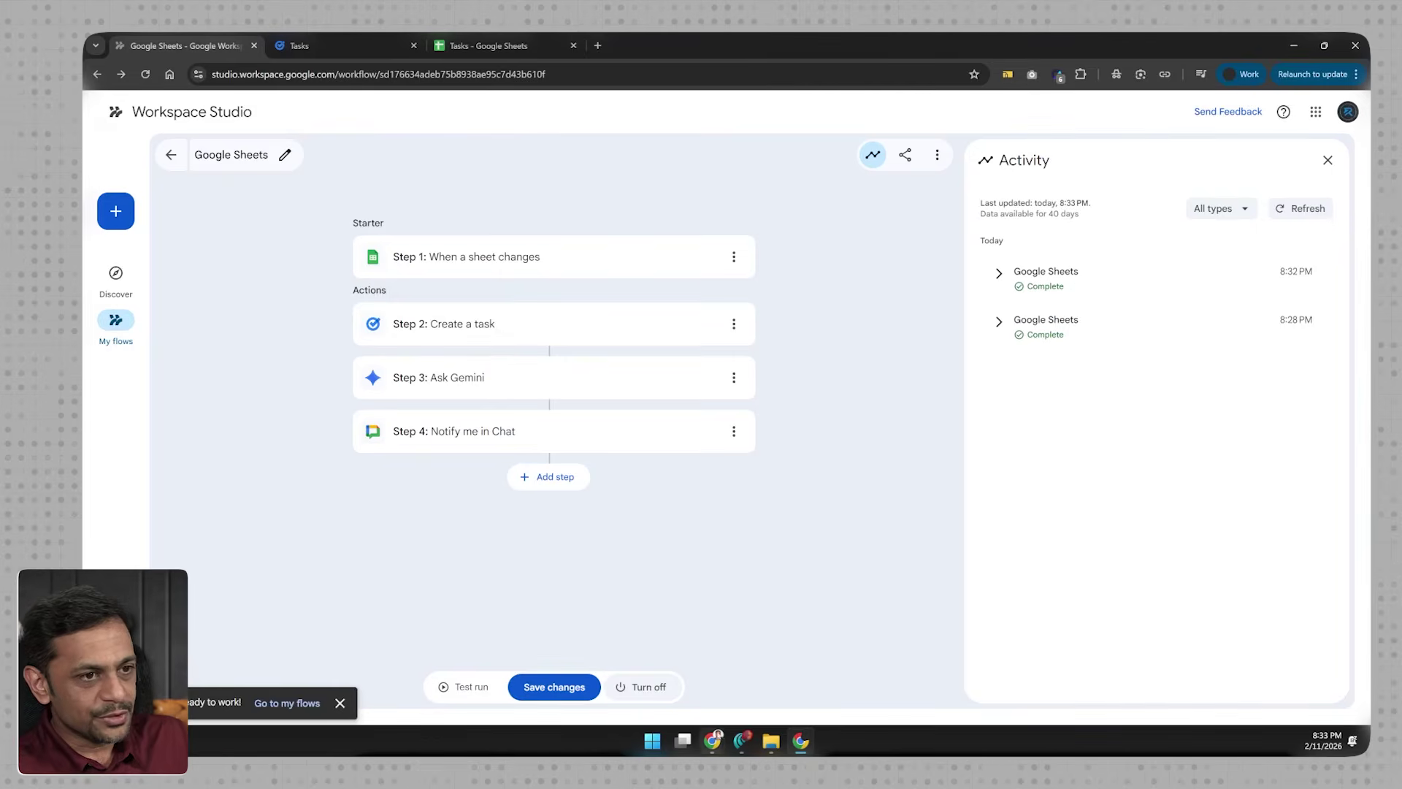
# Step: Load the copied flow link in a new window to reach the Copy this flow? prompt
pyautogui.hotkey('ctrl', 'n')
pyautogui.press('Return')
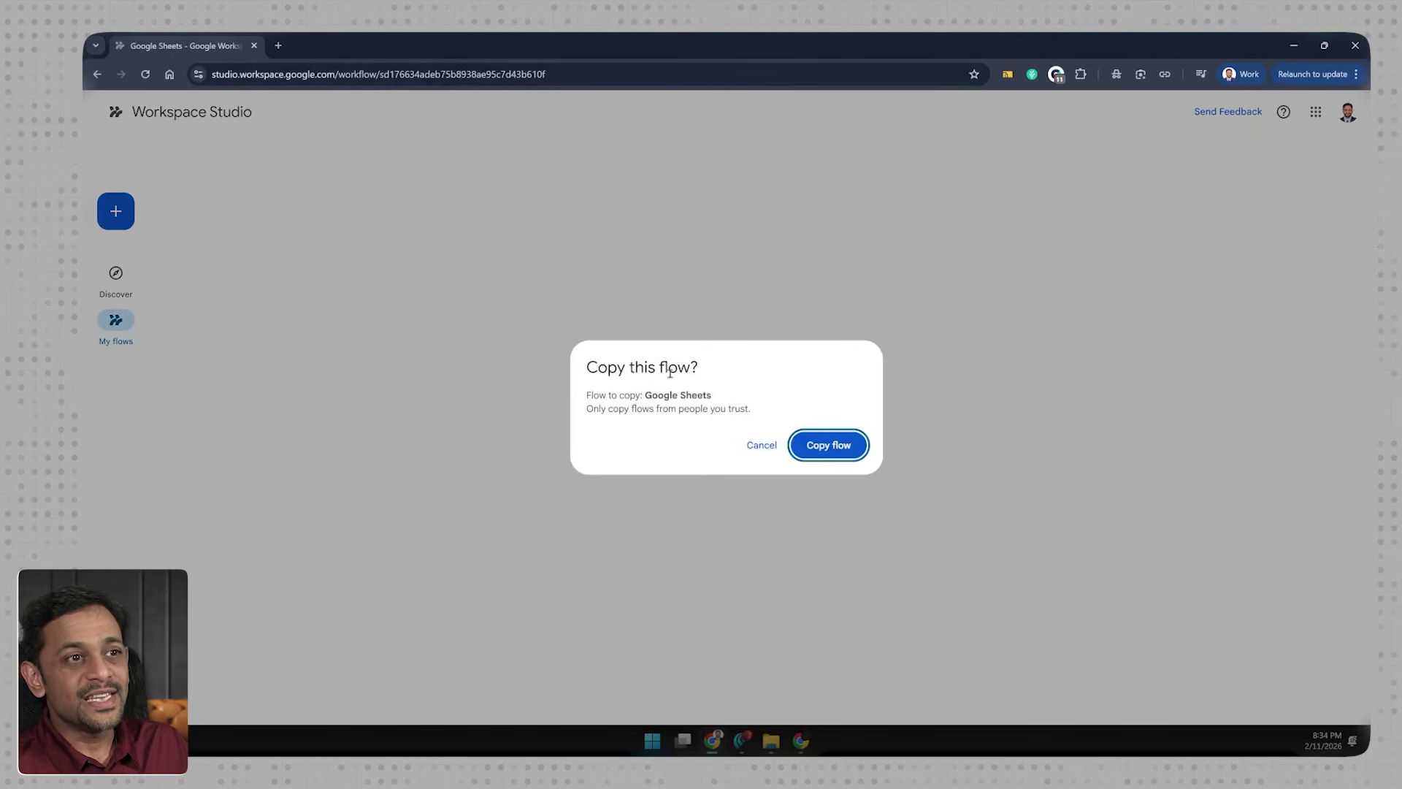
# Step: Make a copy of the shared flow and rename it 'My Tasks'
pyautogui.click(837, 446)
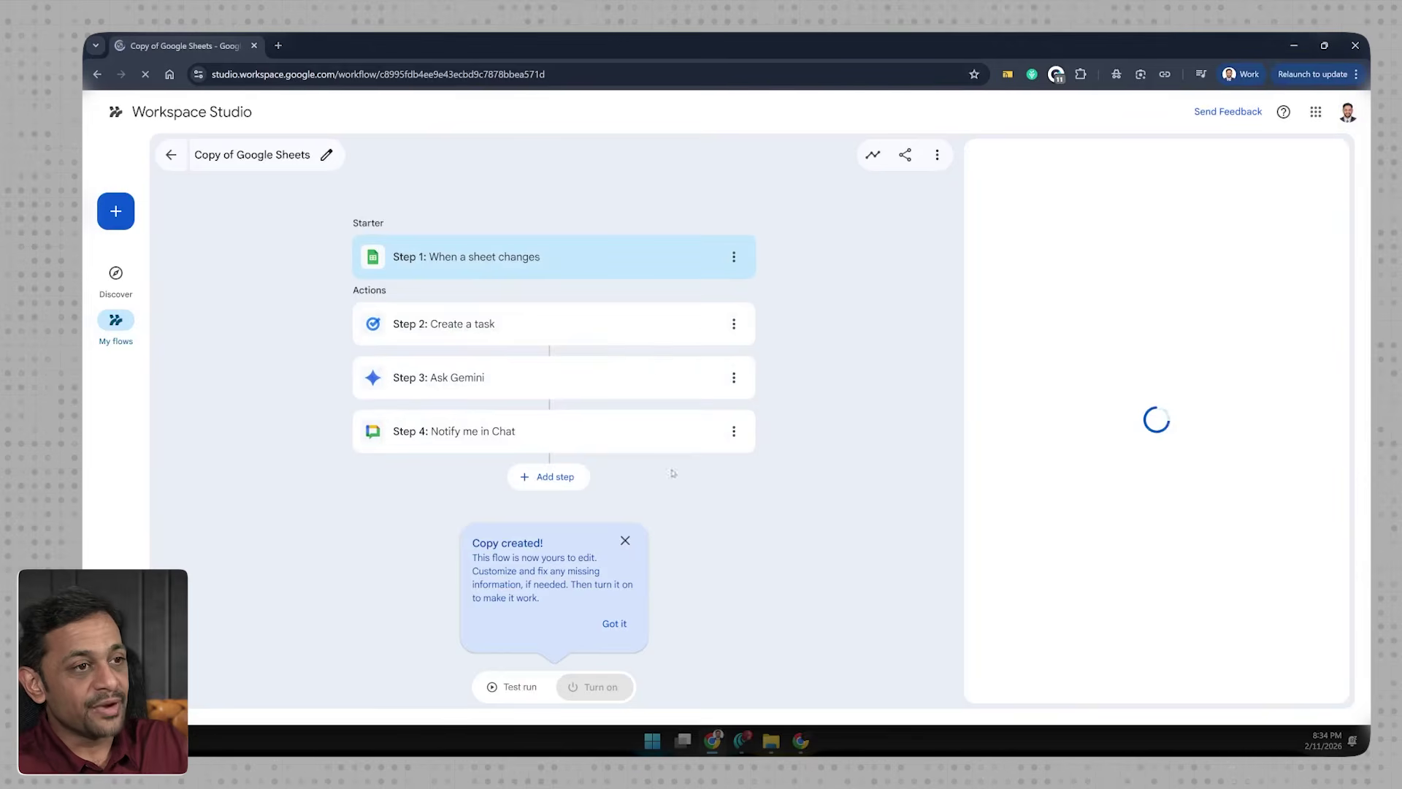
pyautogui.click(603, 632)
pyautogui.click(253, 162)
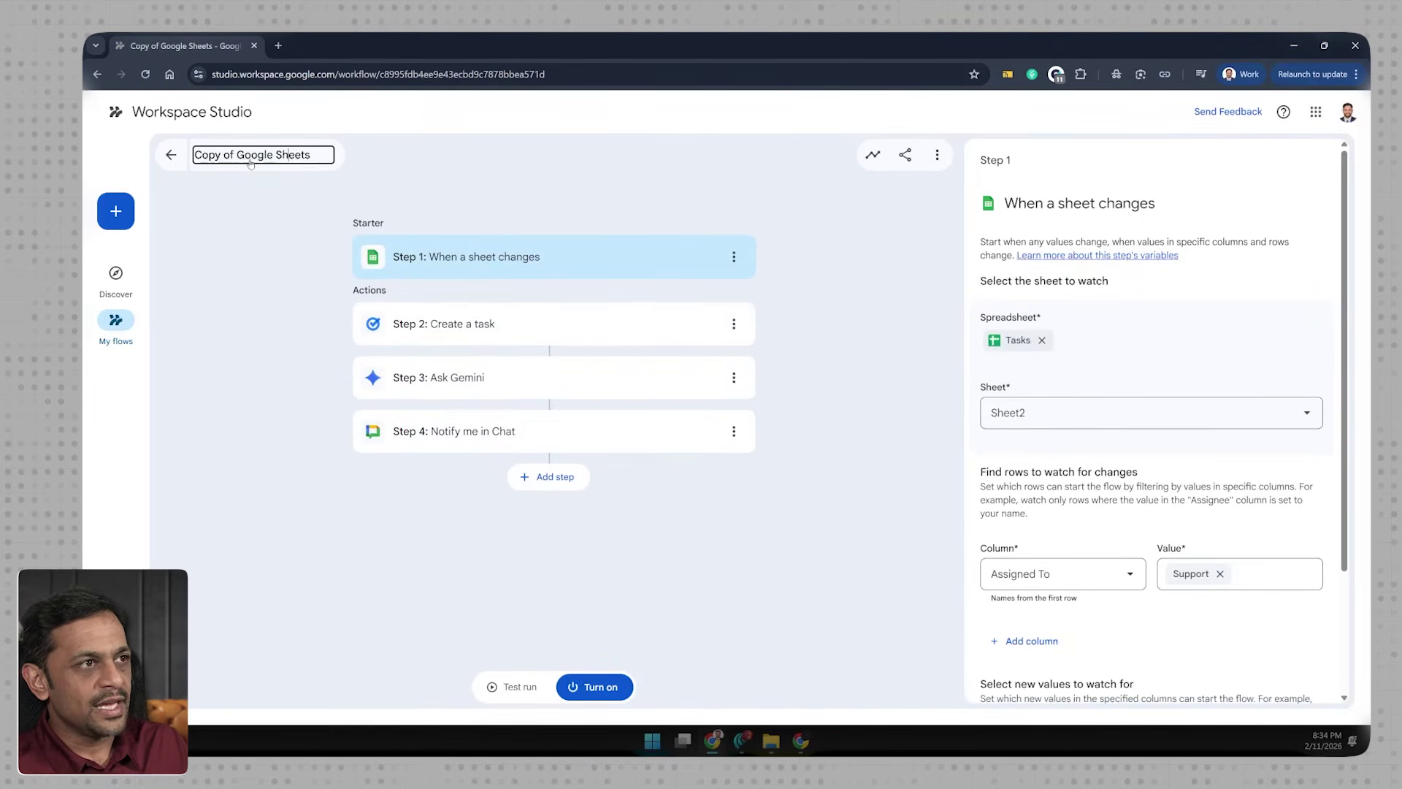
pyautogui.click(238, 158)
pyautogui.press('BackSpace')
pyautogui.press('BackSpace')
pyautogui.press('BackSpace')
pyautogui.press('BackSpace')
pyautogui.press('BackSpace')
pyautogui.press('BackSpace')
pyautogui.press('BackSpace')
pyautogui.press('BackSpace')
pyautogui.write('My Tasks')
pyautogui.press('Delete')
pyautogui.press('Delete')
pyautogui.press('Delete')
pyautogui.press('Delete')
pyautogui.press('Delete')
pyautogui.press('Delete')
pyautogui.press('Delete')
pyautogui.press('Delete')
pyautogui.press('Delete')
pyautogui.press('Delete')
pyautogui.press('Delete')
pyautogui.press('Delete')
pyautogui.press('Delete')
pyautogui.click(230, 223)
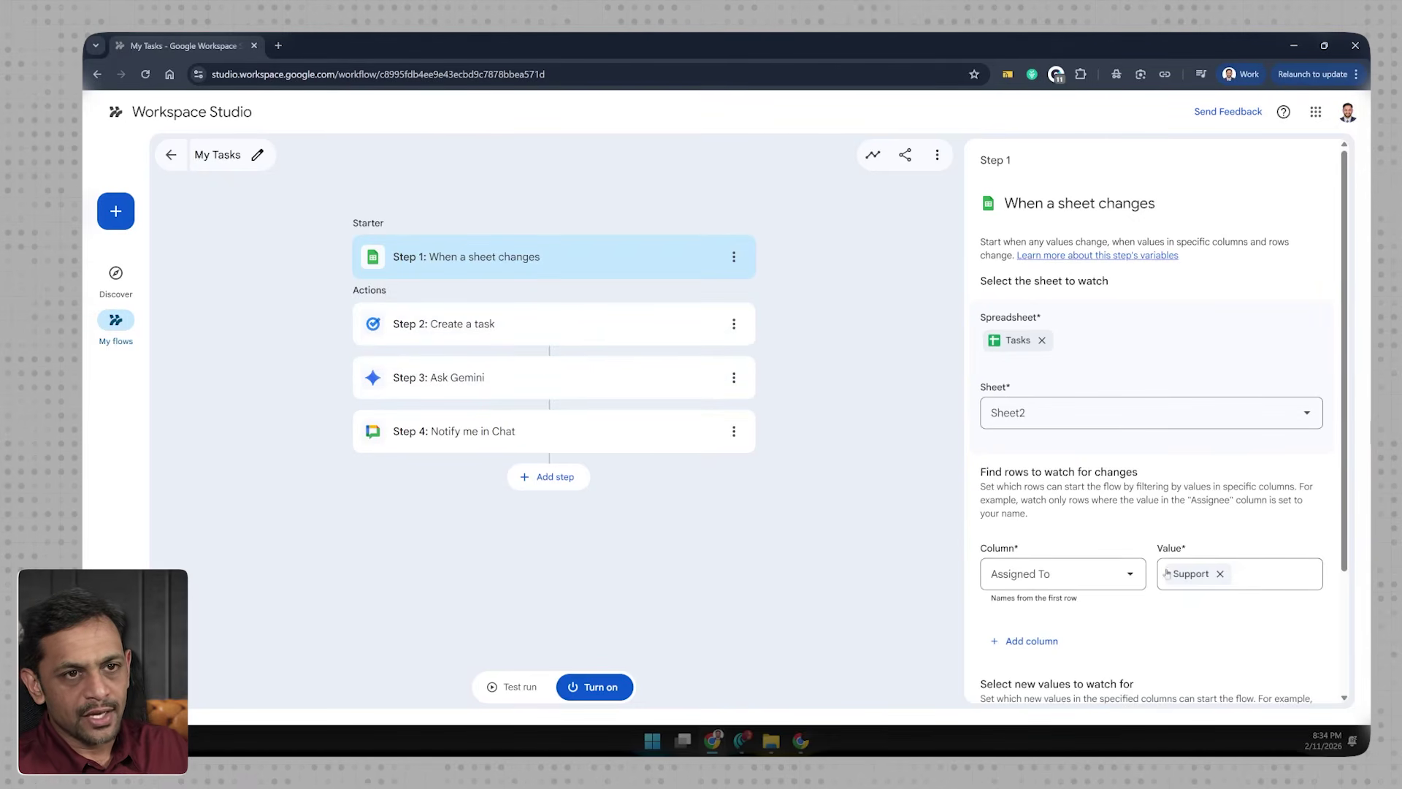
# Step: Replace the Support filter value with the new assignee's name and turn the flow on
pyautogui.click(1220, 571)
pyautogui.write('R')
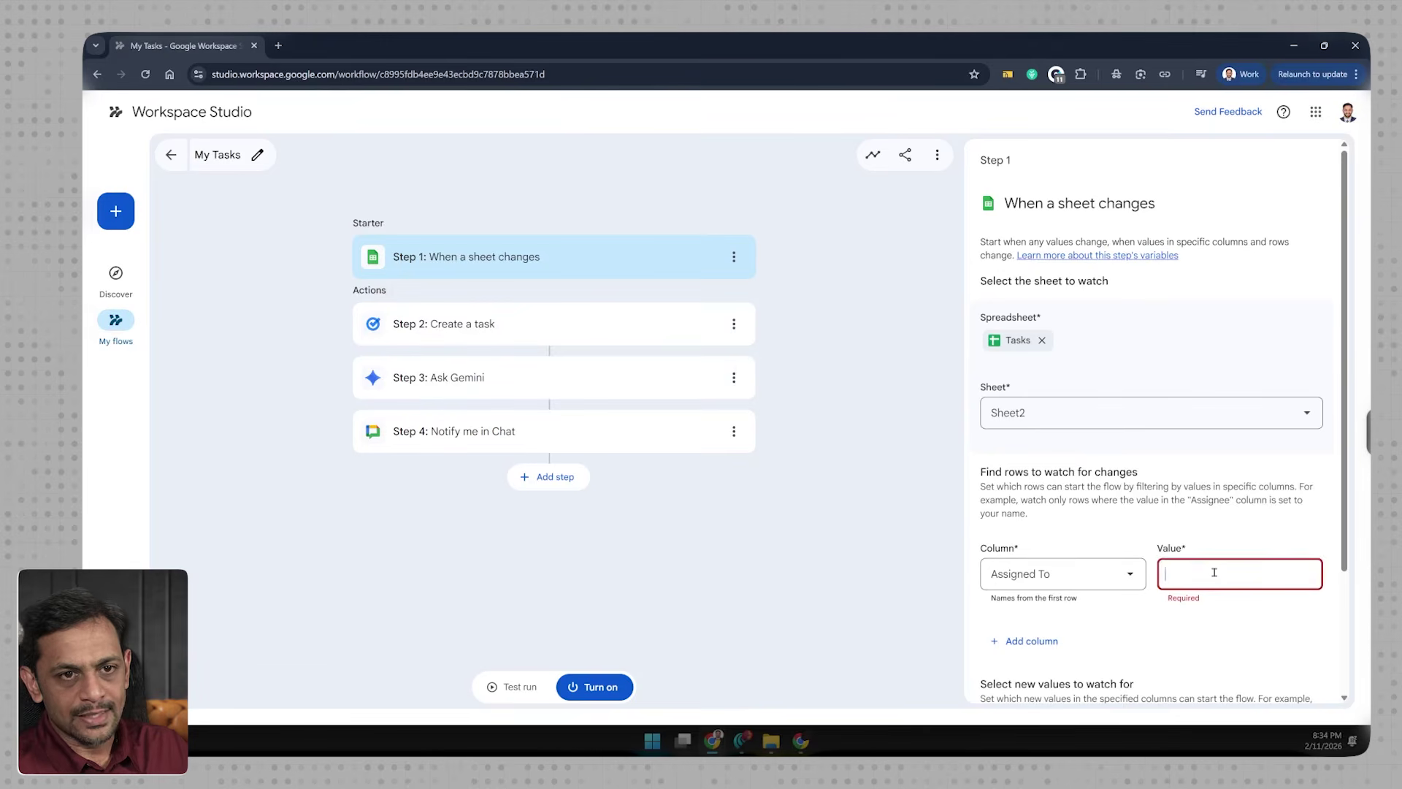
pyautogui.write('itesh')
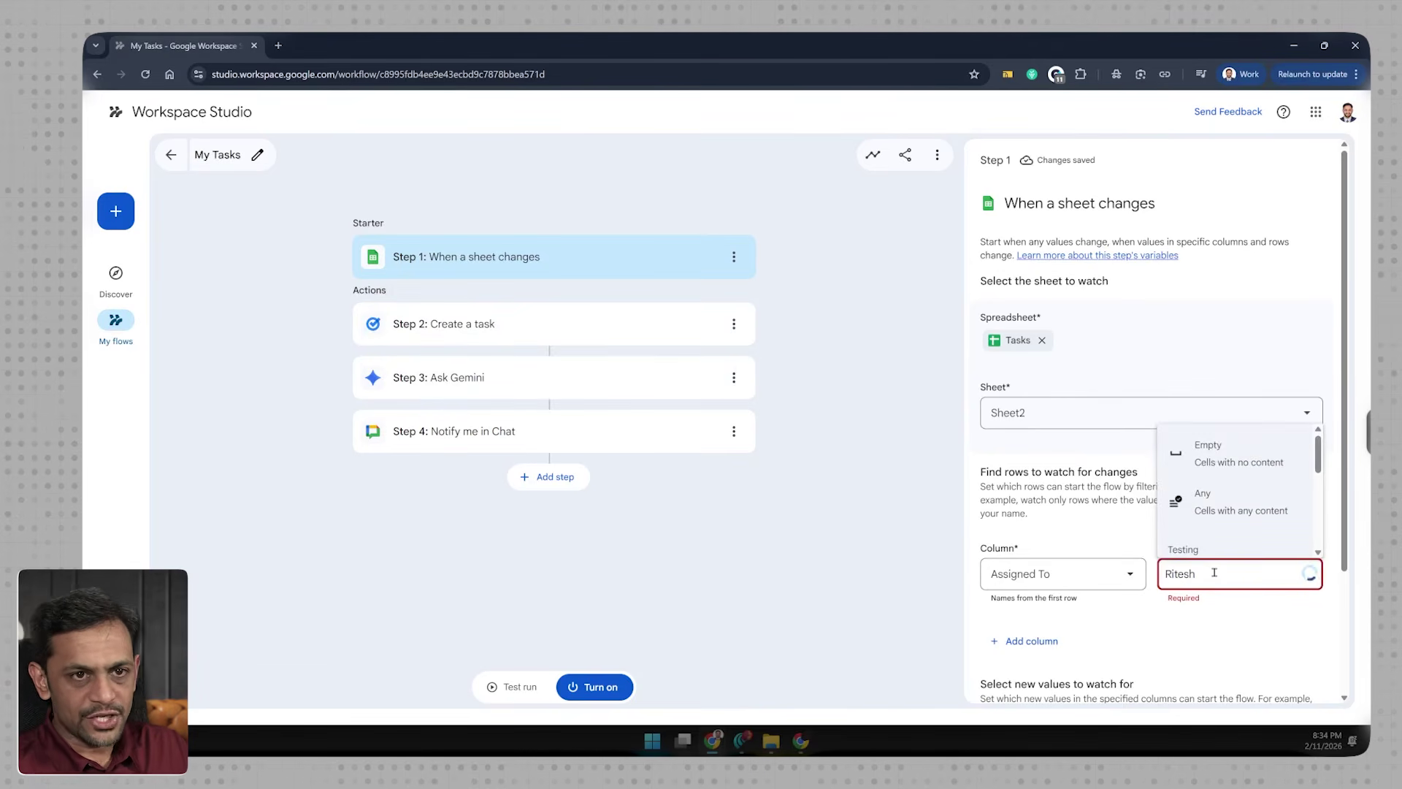
pyautogui.scroll(-1, 1199, 492)
pyautogui.click(1197, 486)
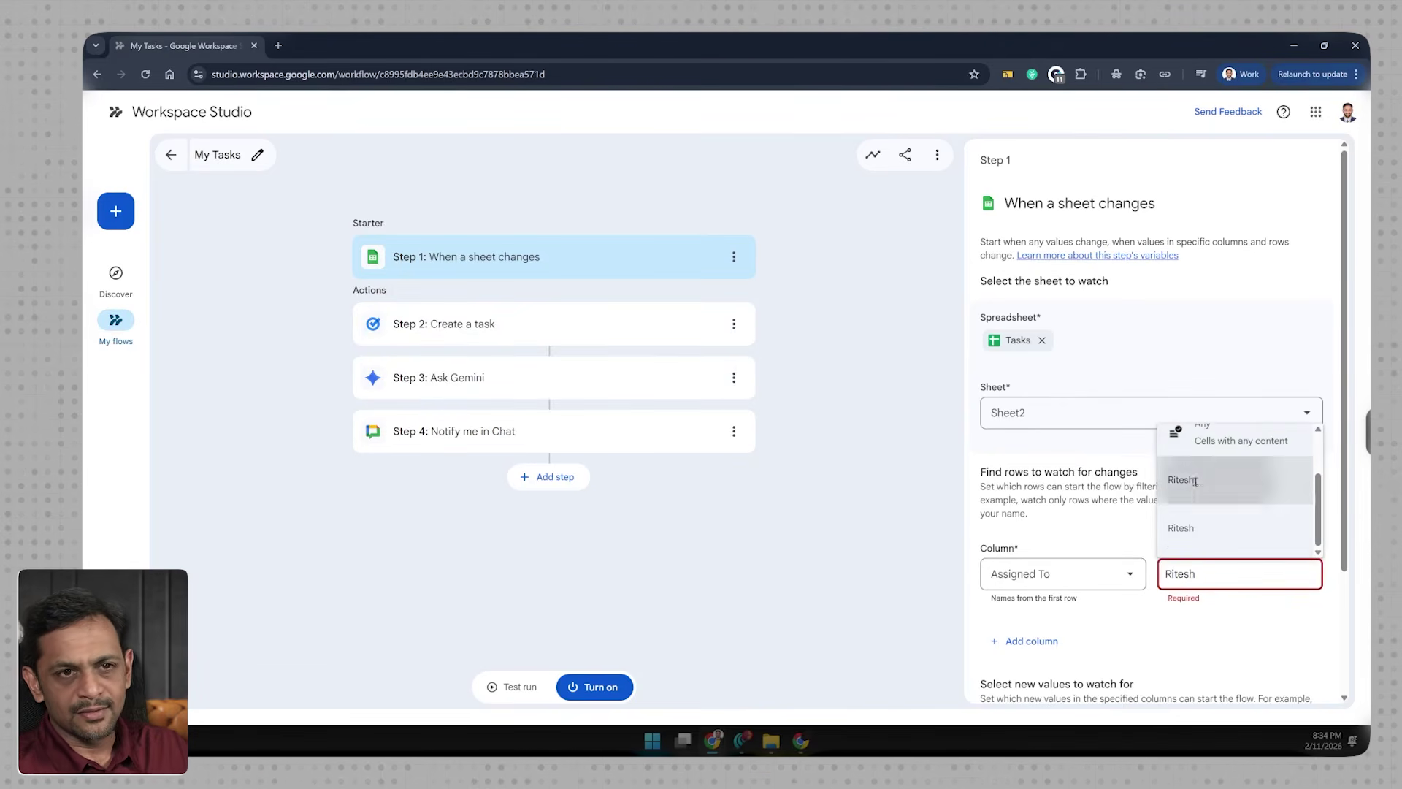
pyautogui.scroll(-3, 1038, 617)
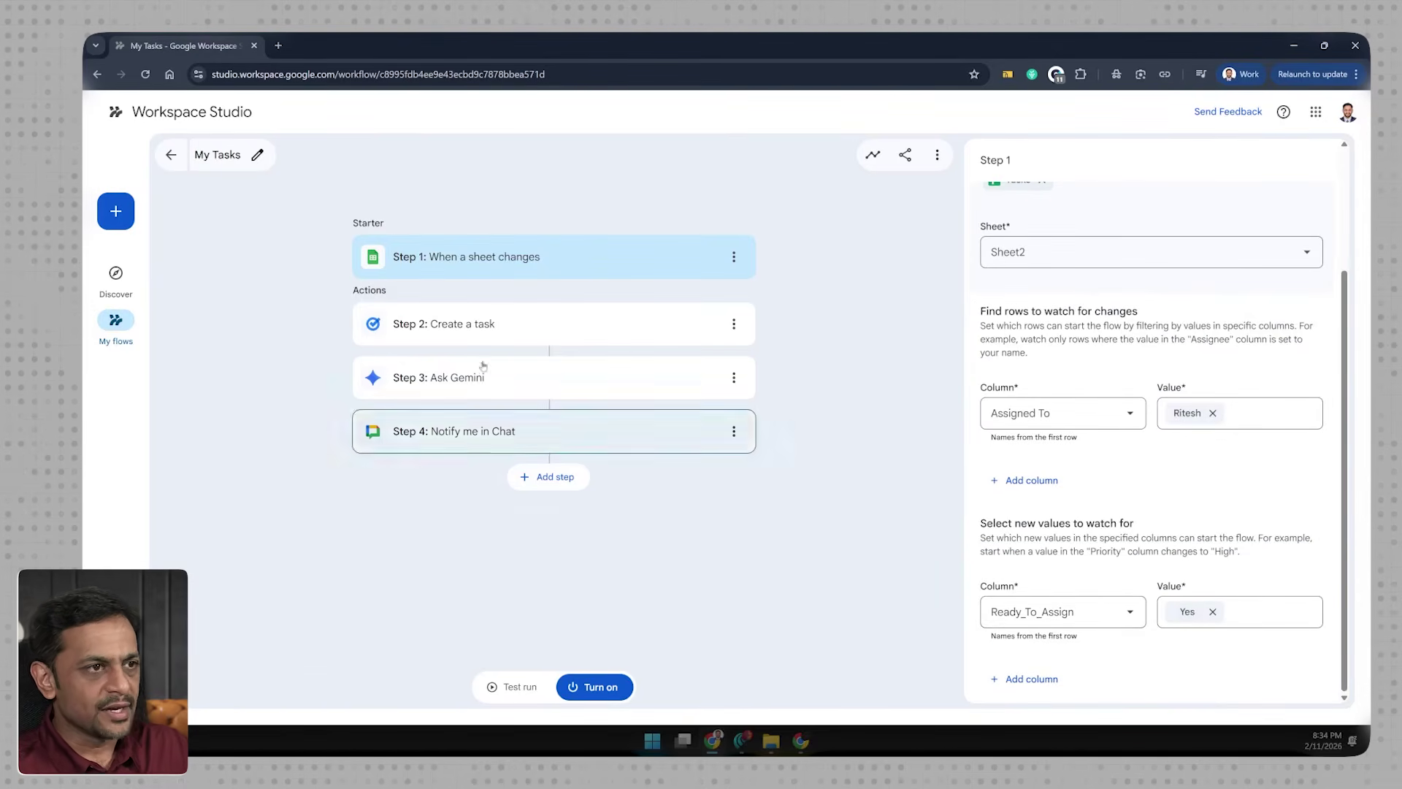
pyautogui.click(607, 690)
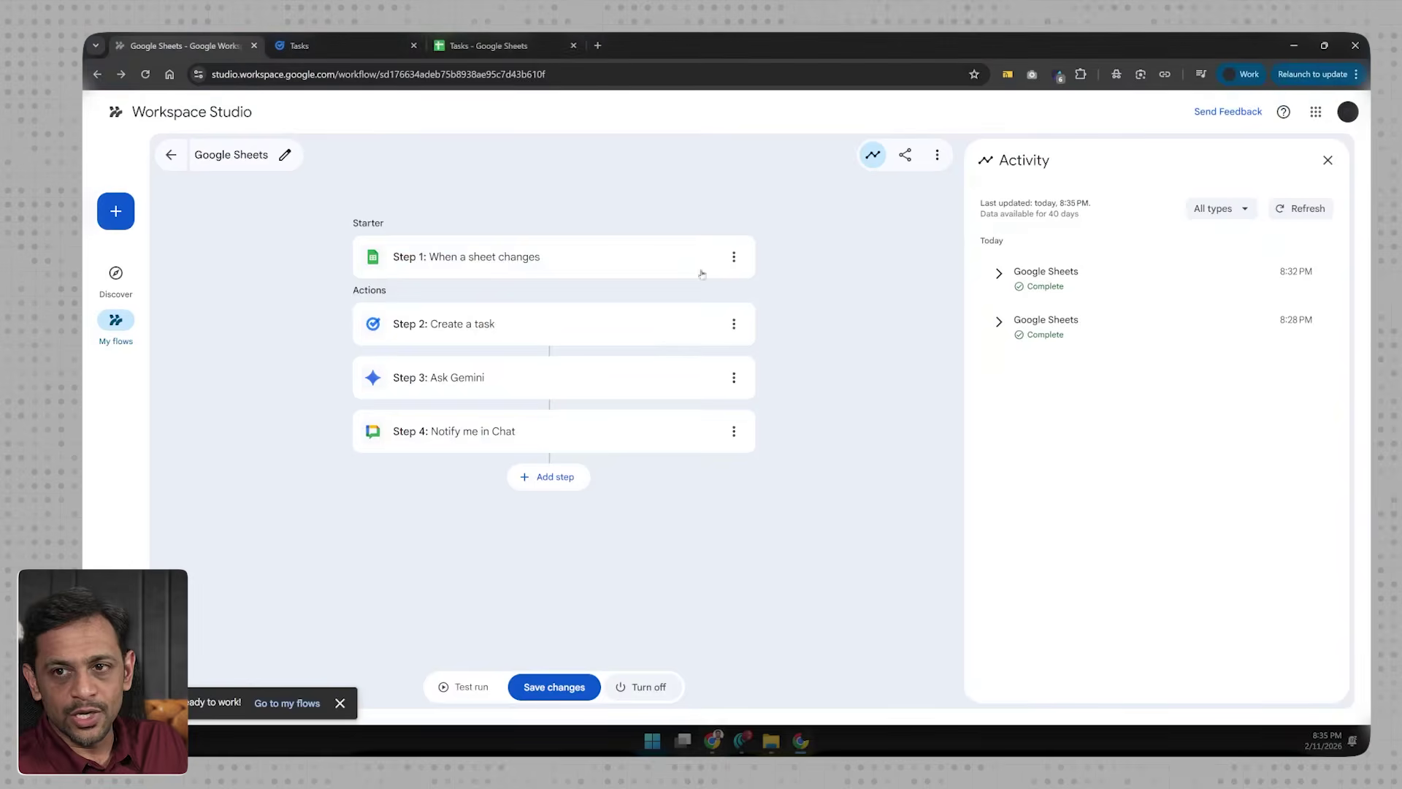
# Step: Add 'Project management app registration' in row 13 with its Zoho Projects description and the assignee
pyautogui.click(1022, 272)
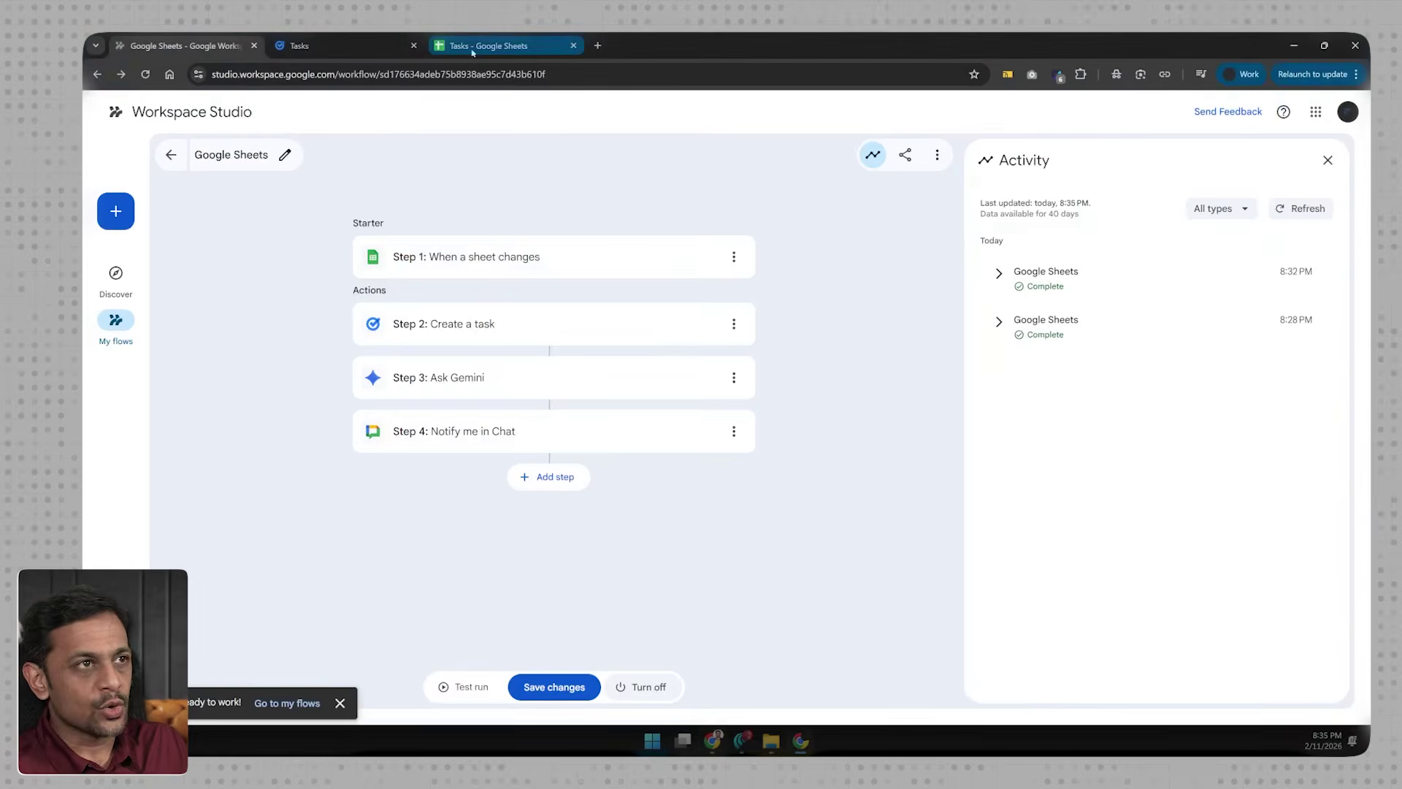
pyautogui.click(243, 427)
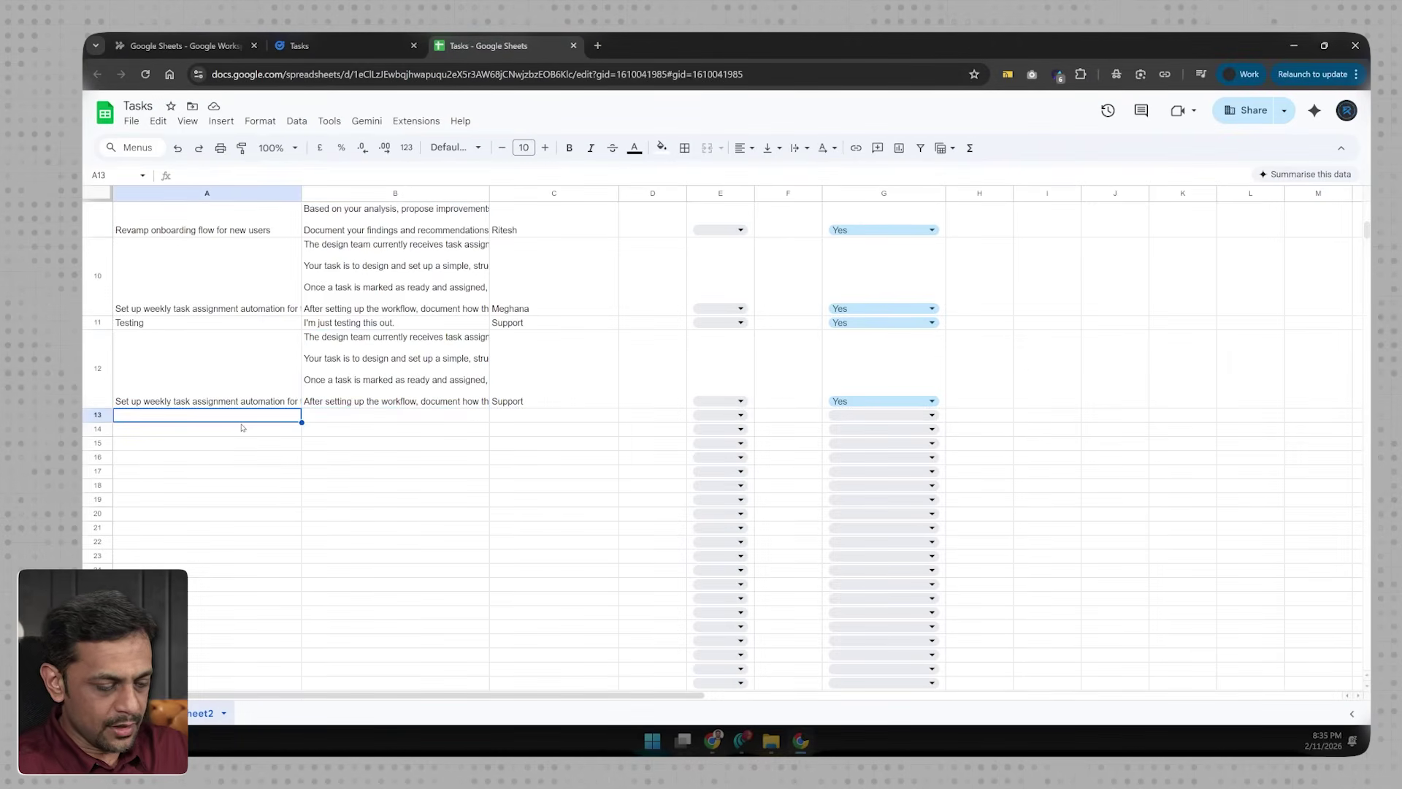
pyautogui.write('Project management ')
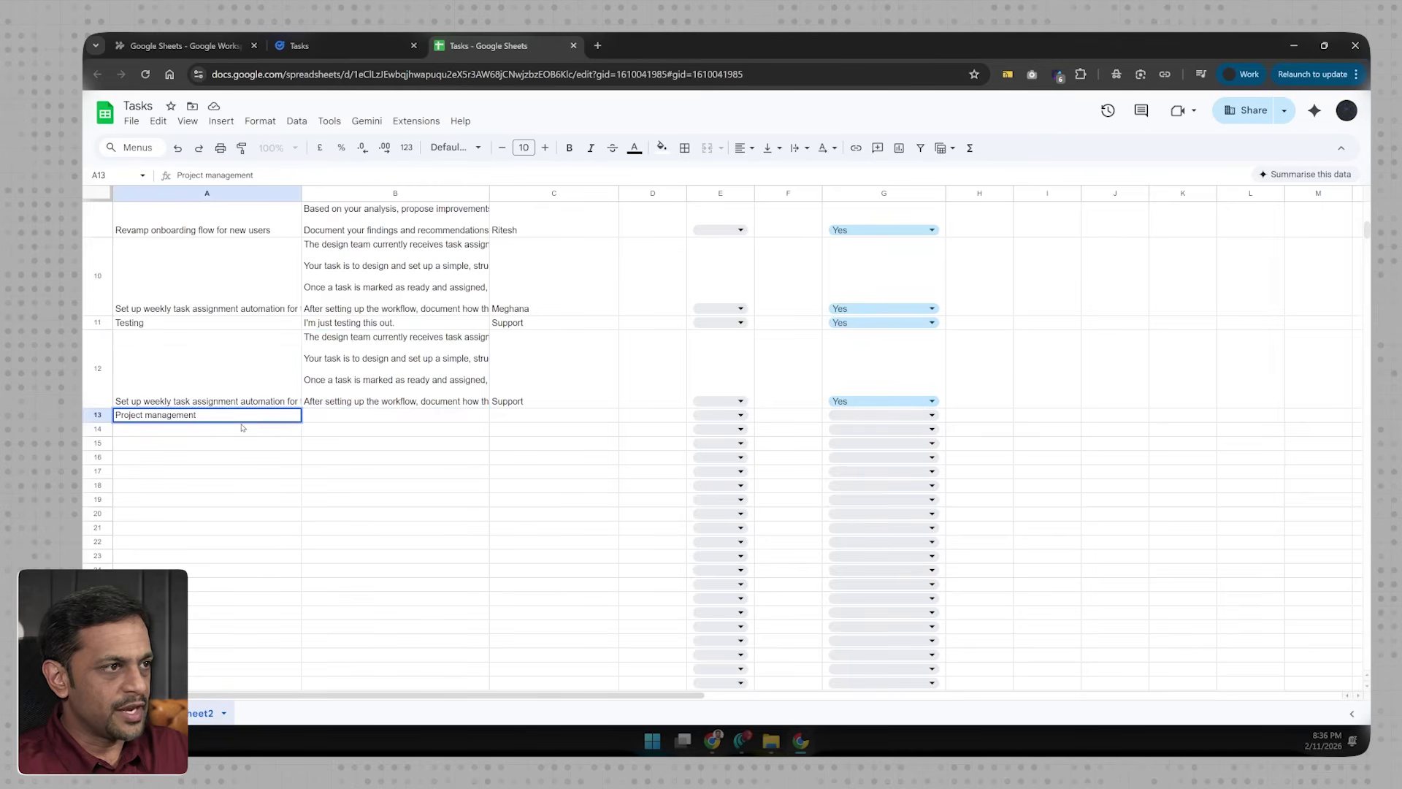
pyautogui.write('app registration')
pyautogui.press('Tab')
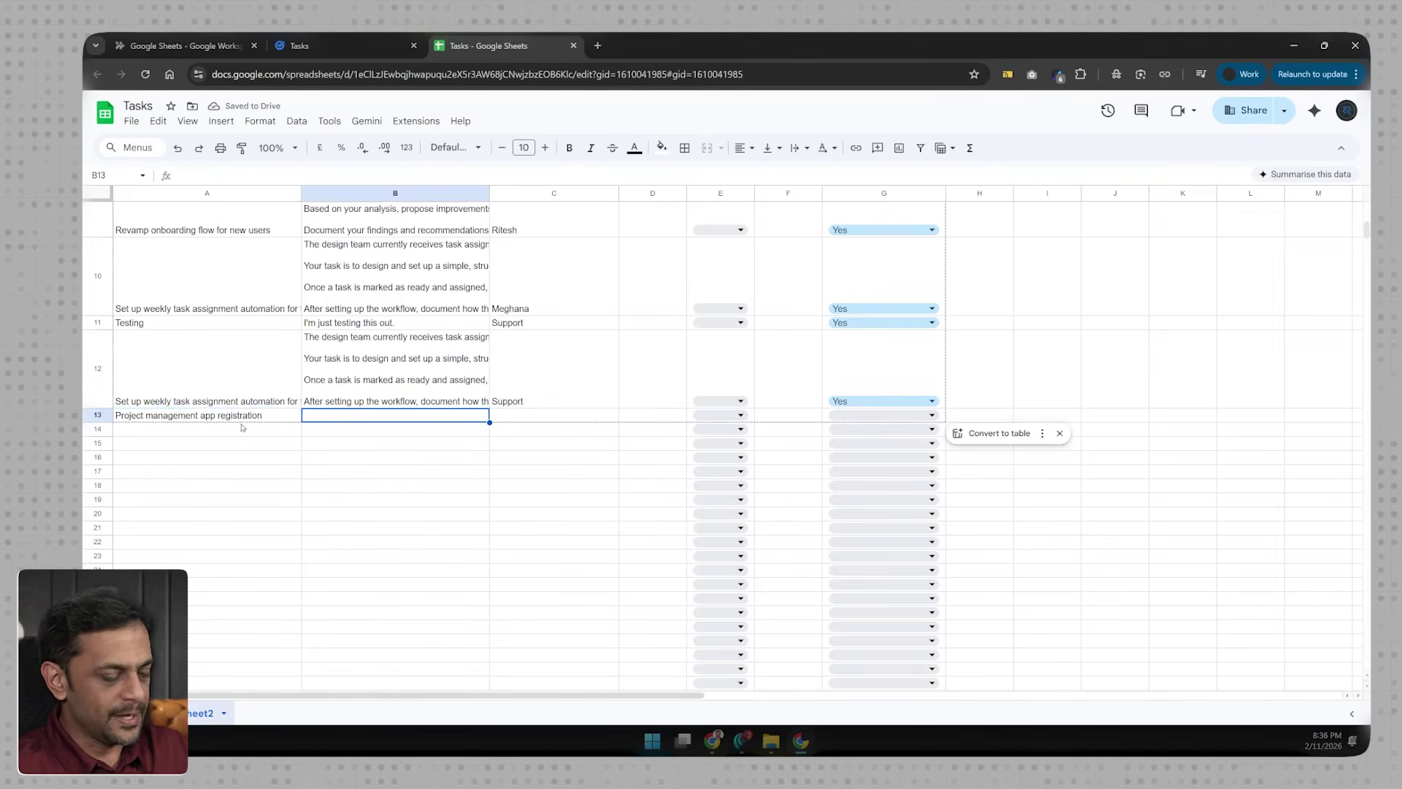
pyautogui.write('Create ')
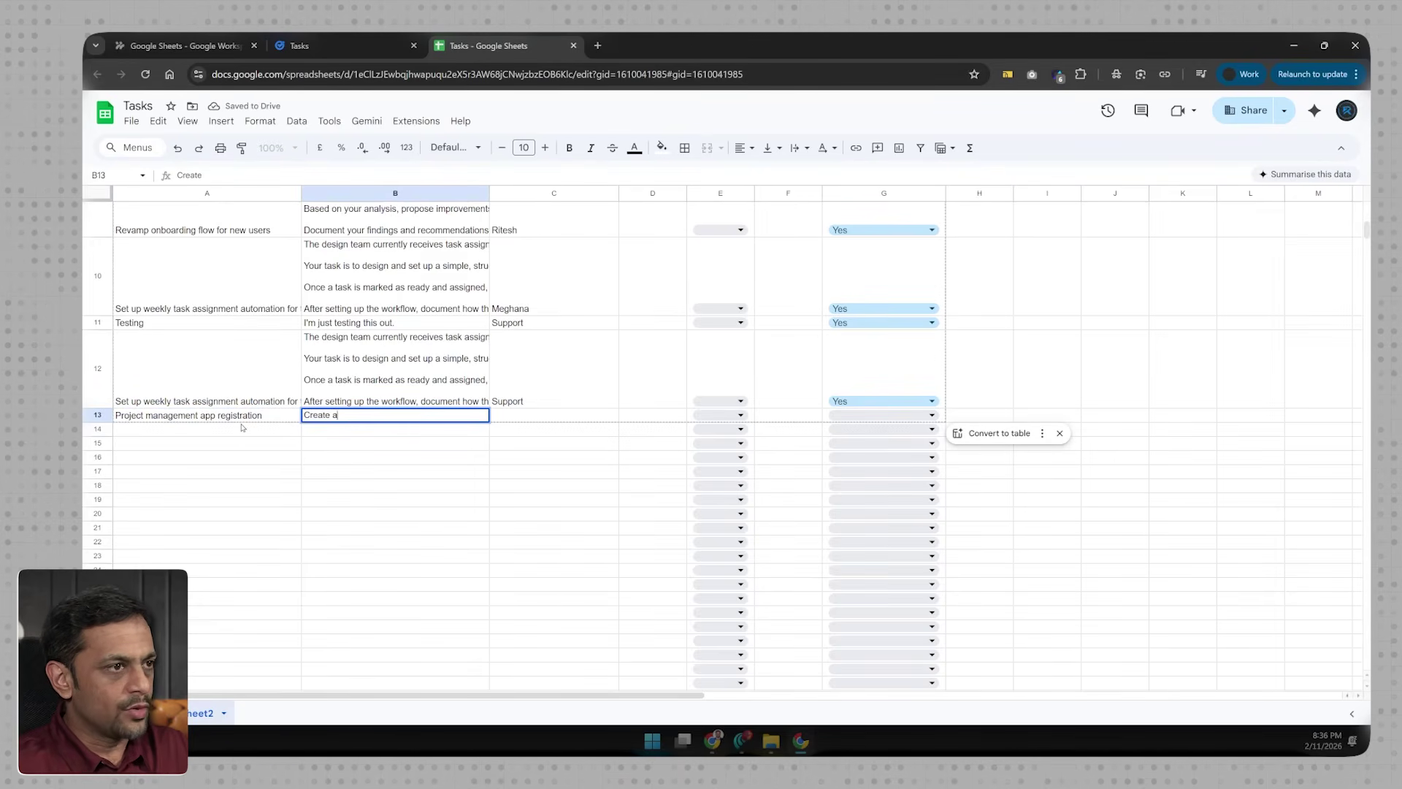
pyautogui.write('an account on Zoho Projects and ')
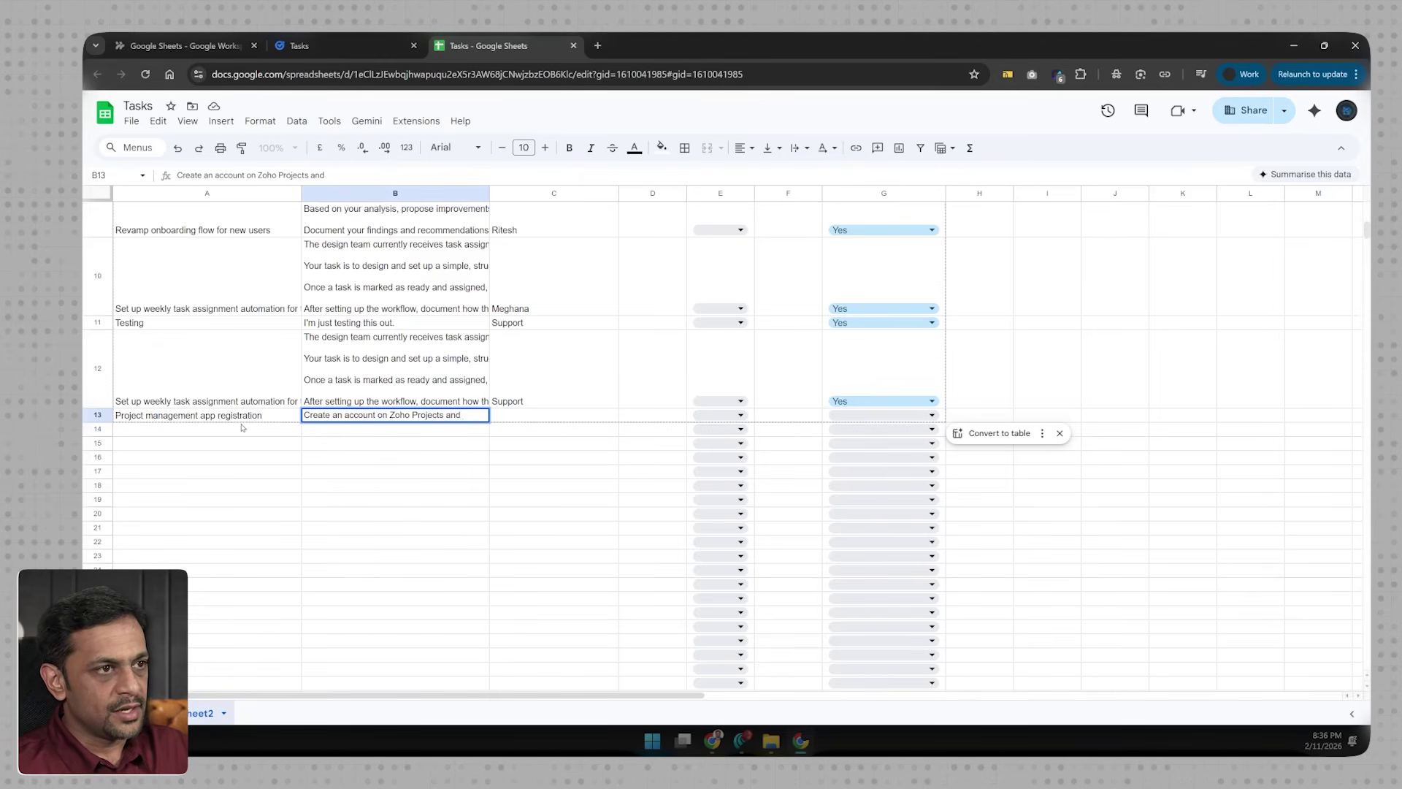
pyautogui.write('invite all team members.')
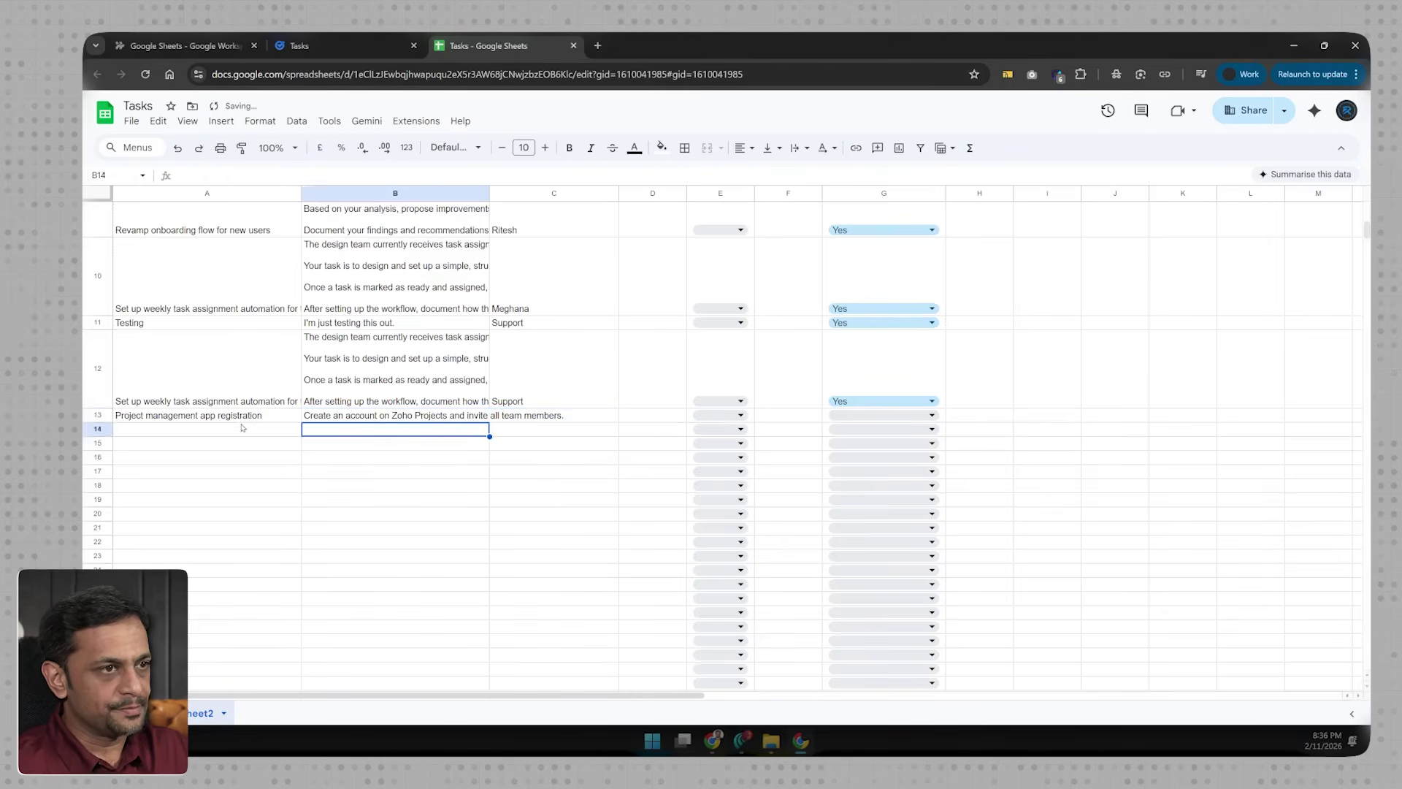
pyautogui.press('Tab')
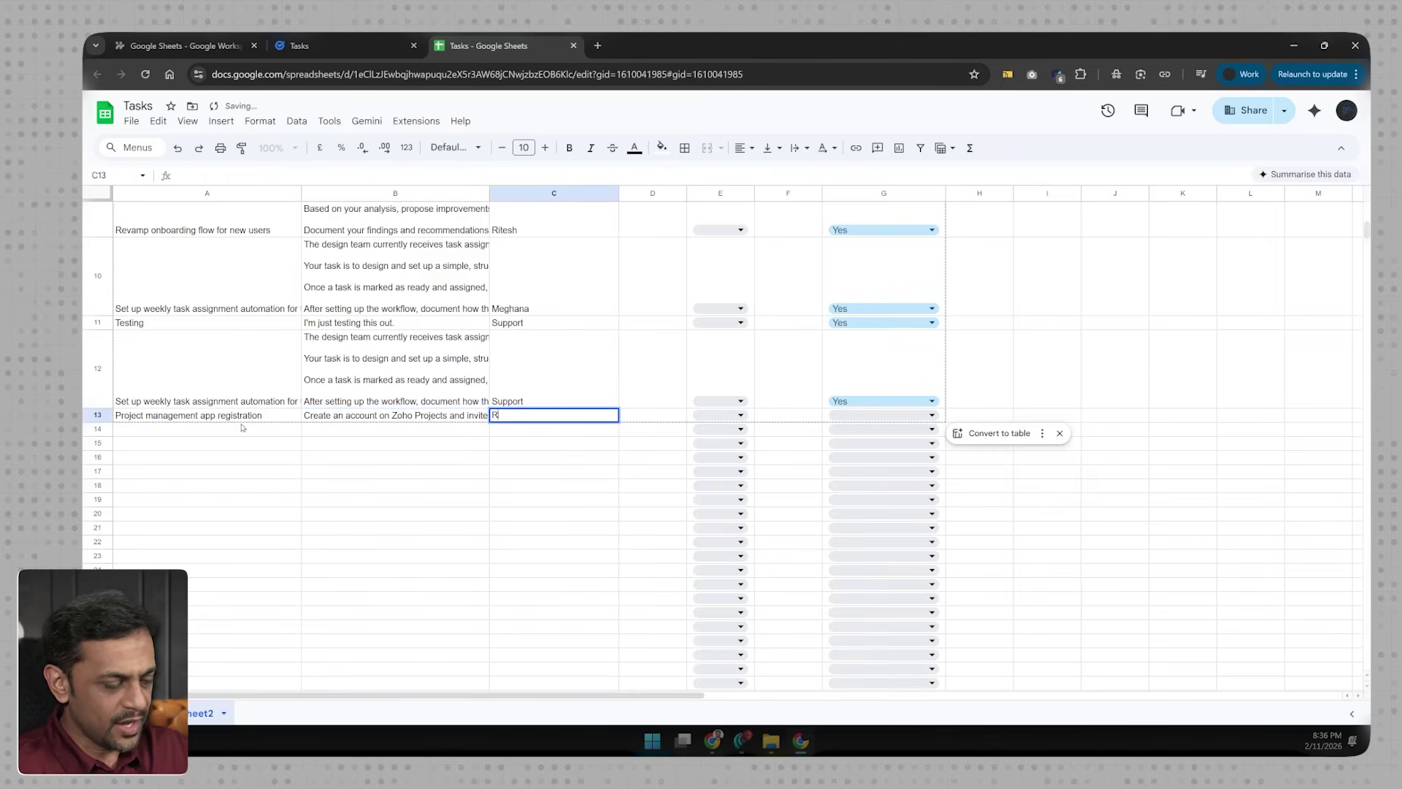
pyautogui.write('Ritesh')
pyautogui.press('Return')
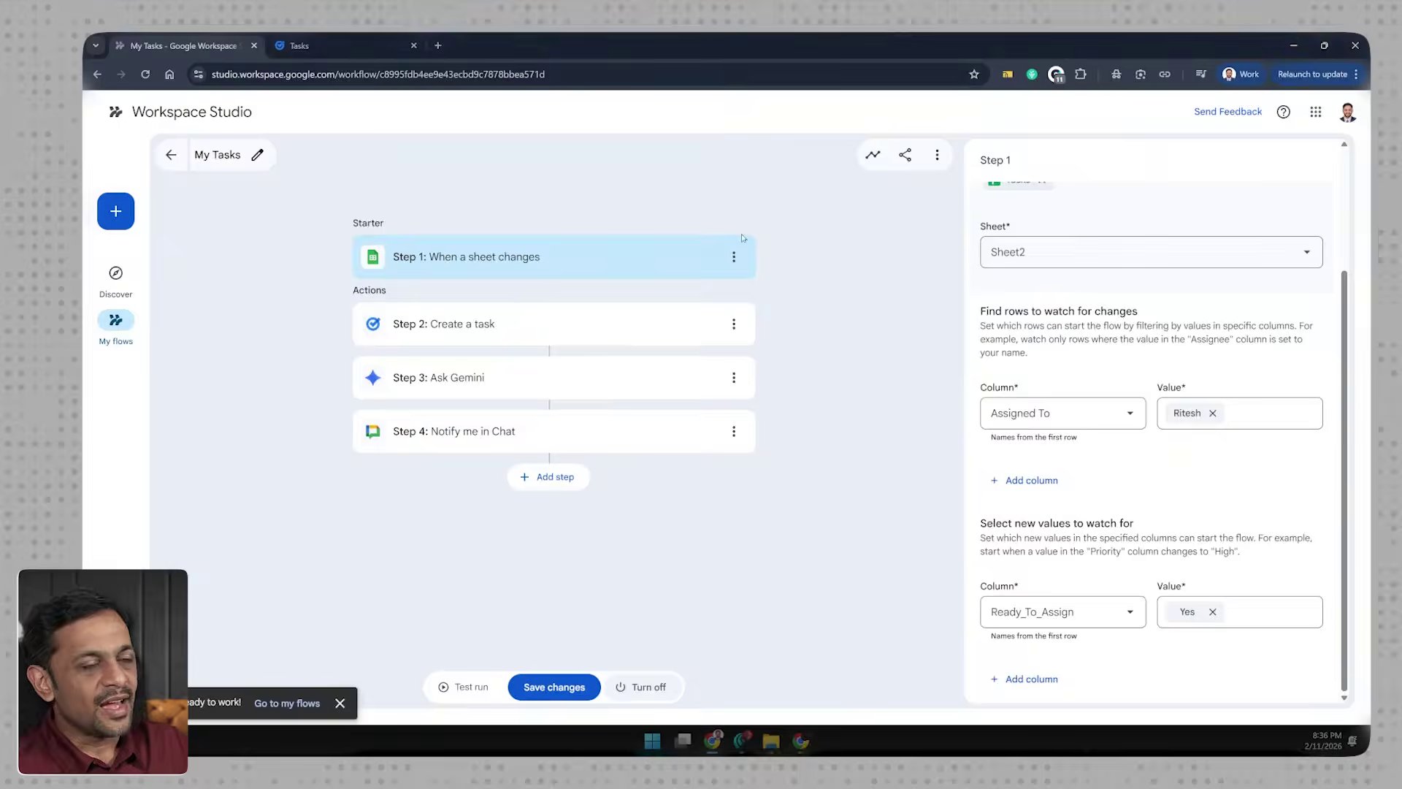
# Step: Set G13 to Yes and confirm the flow created the Google Task
pyautogui.click(872, 154)
pyautogui.click(1279, 208)
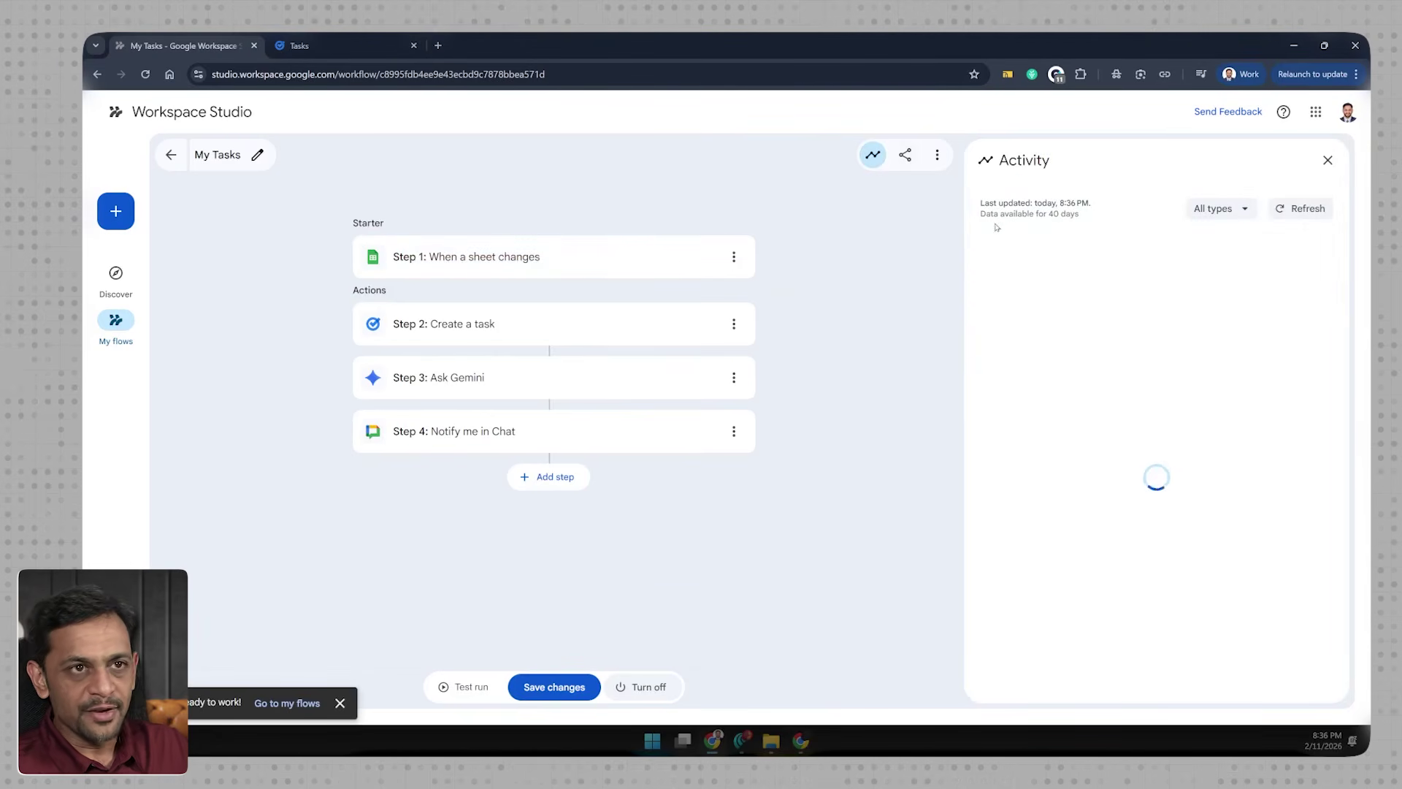
pyautogui.click(1279, 209)
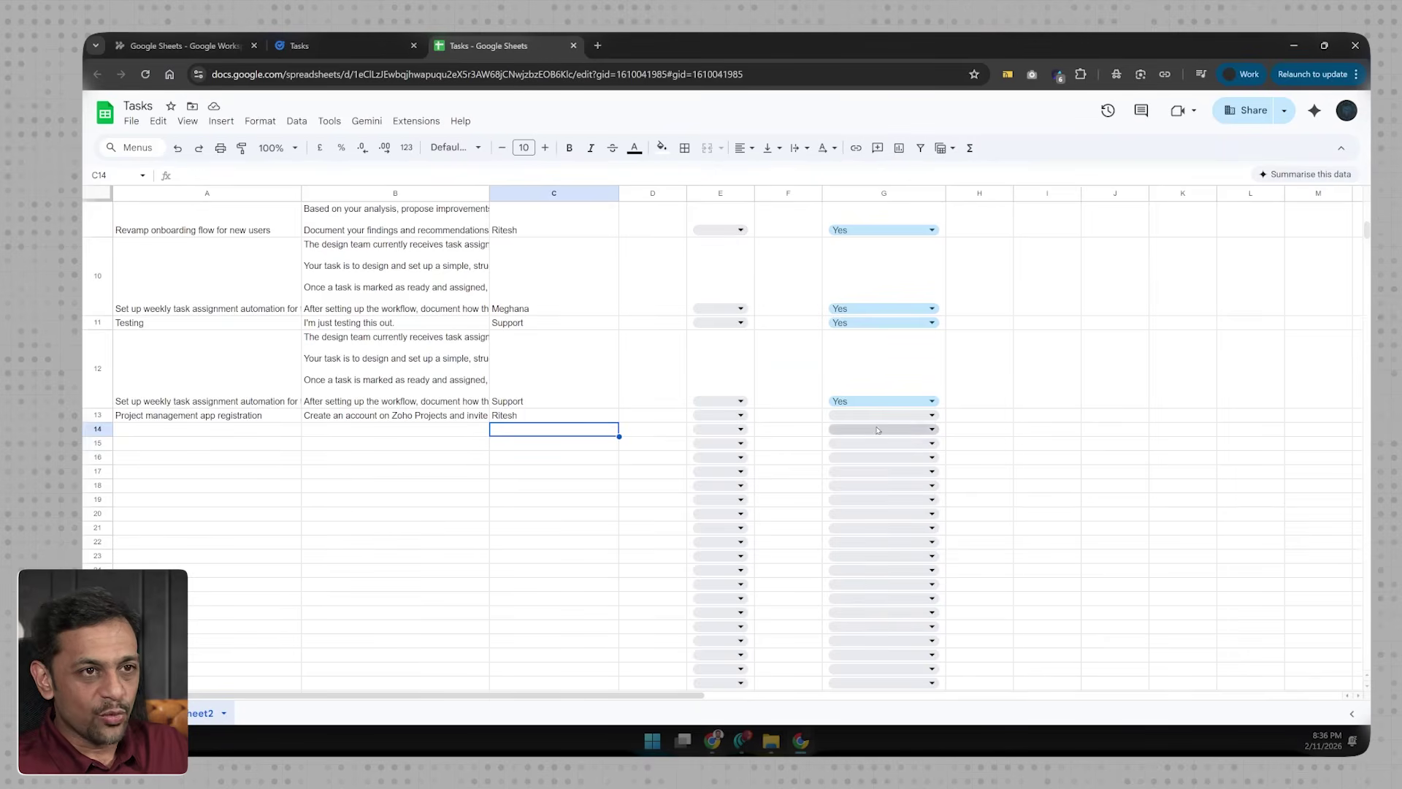
pyautogui.click(904, 419)
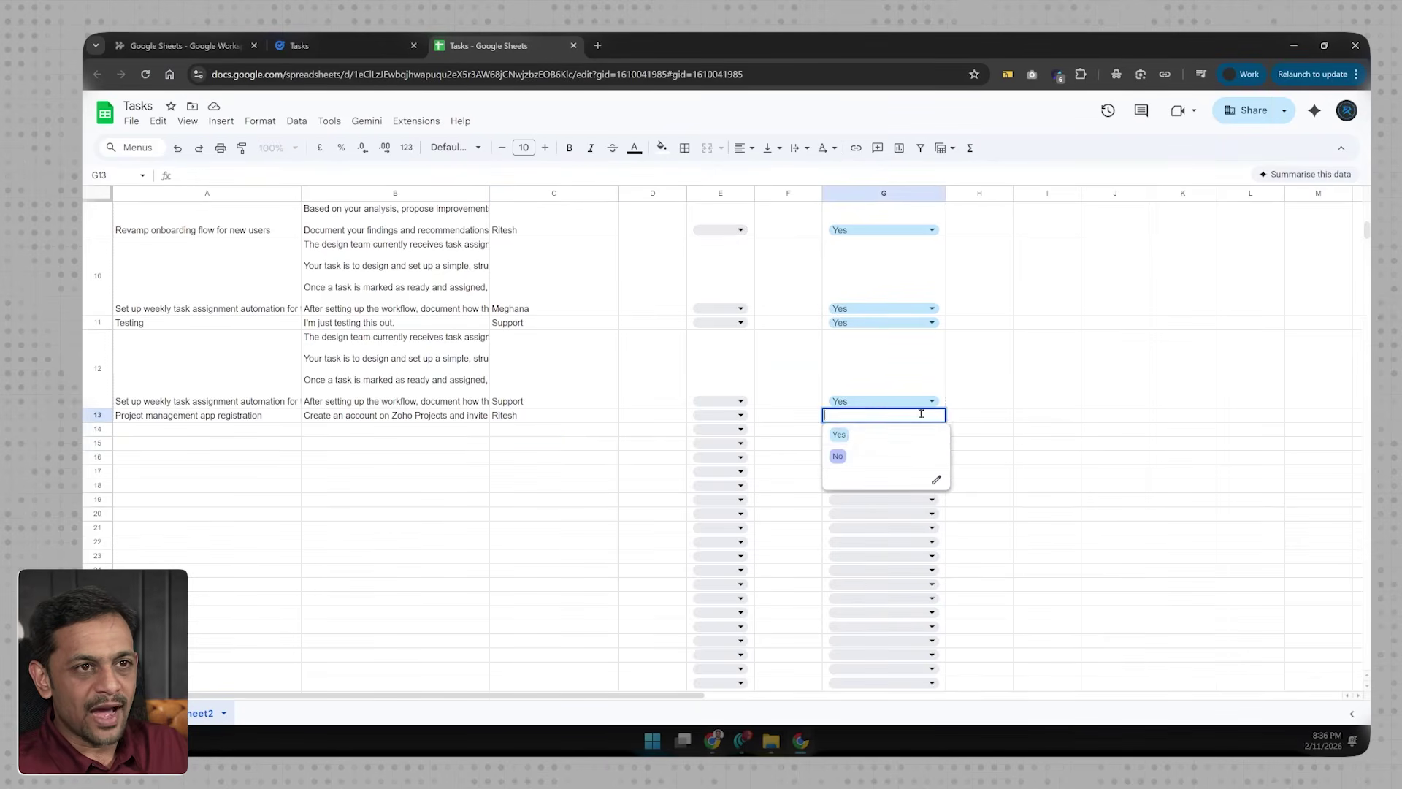
pyautogui.click(849, 436)
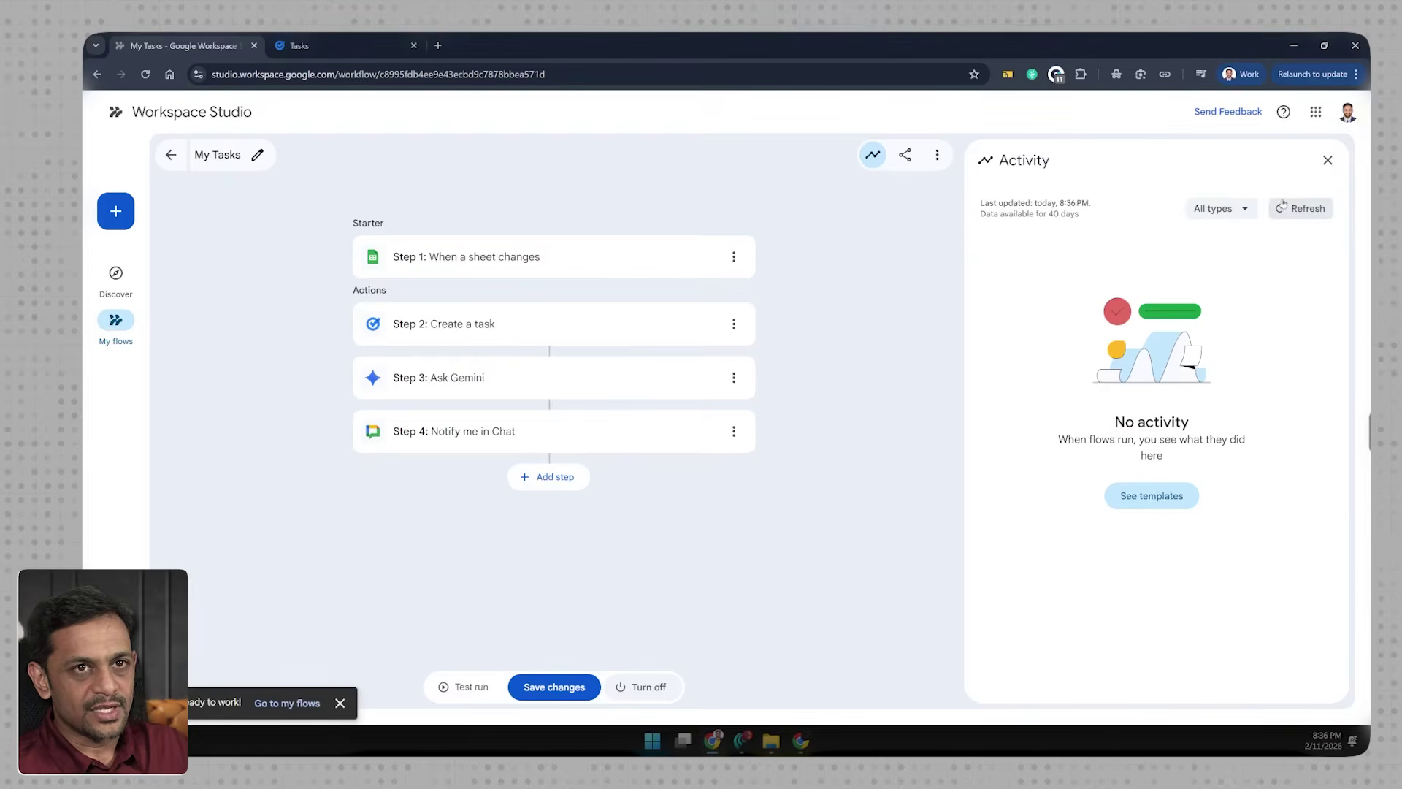
pyautogui.click(1279, 209)
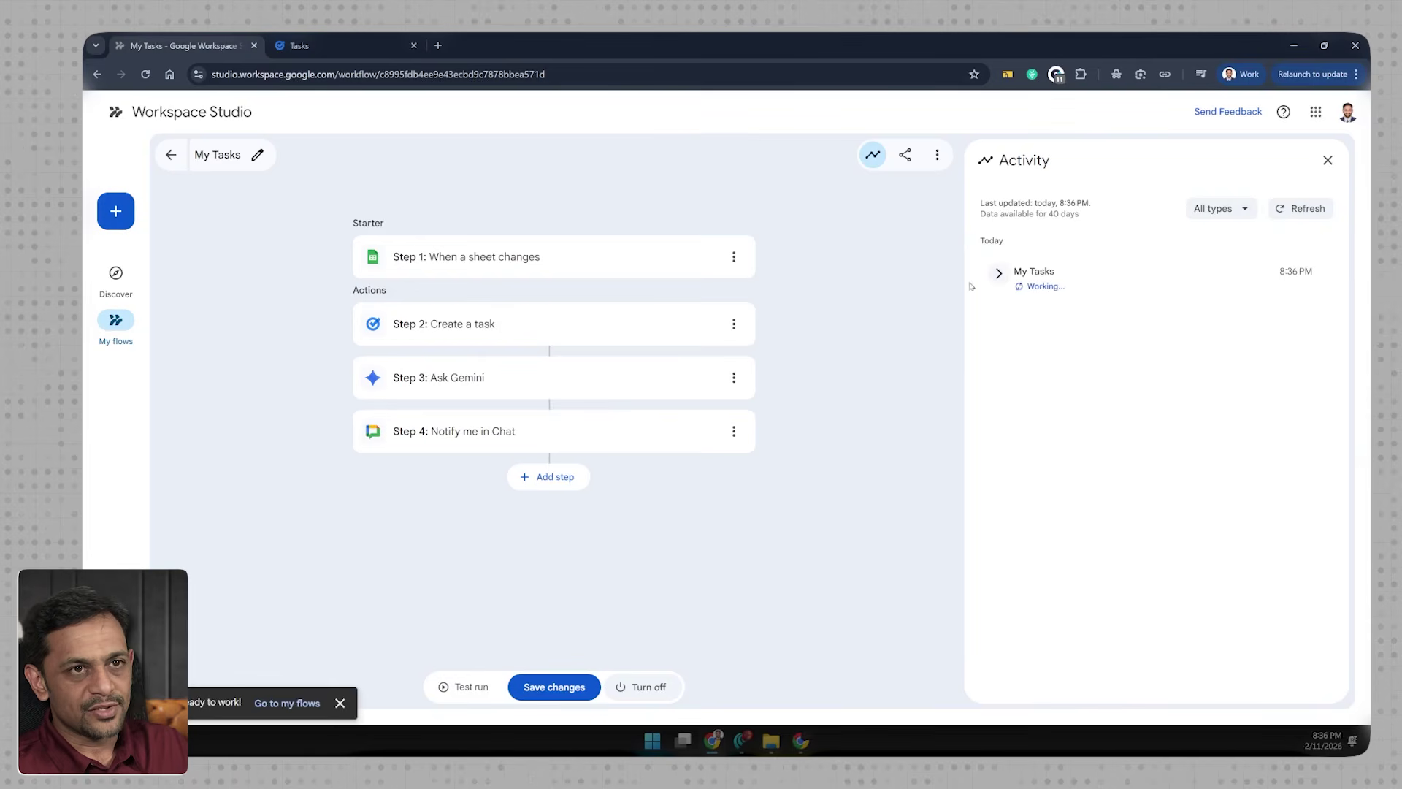
pyautogui.click(311, 52)
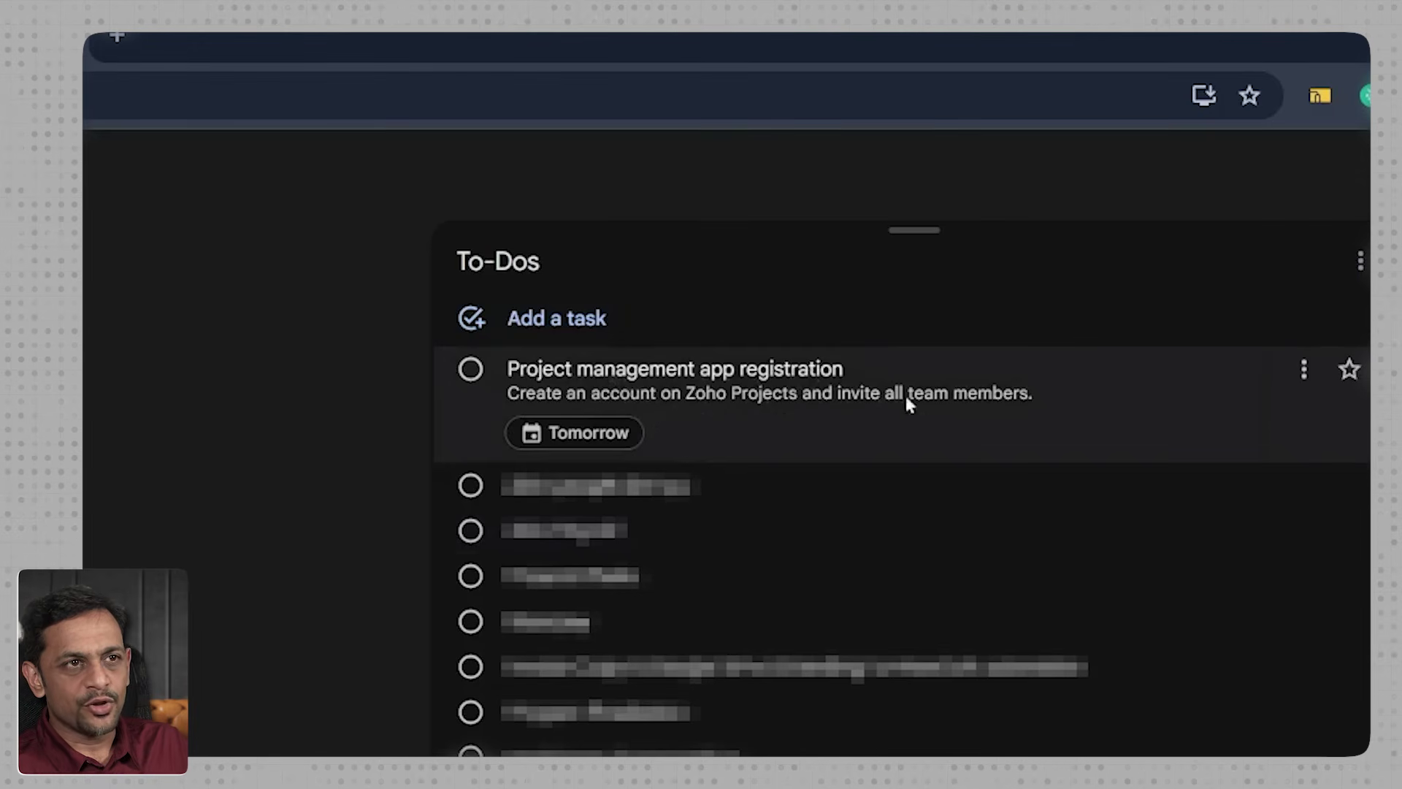
pyautogui.click(177, 54)
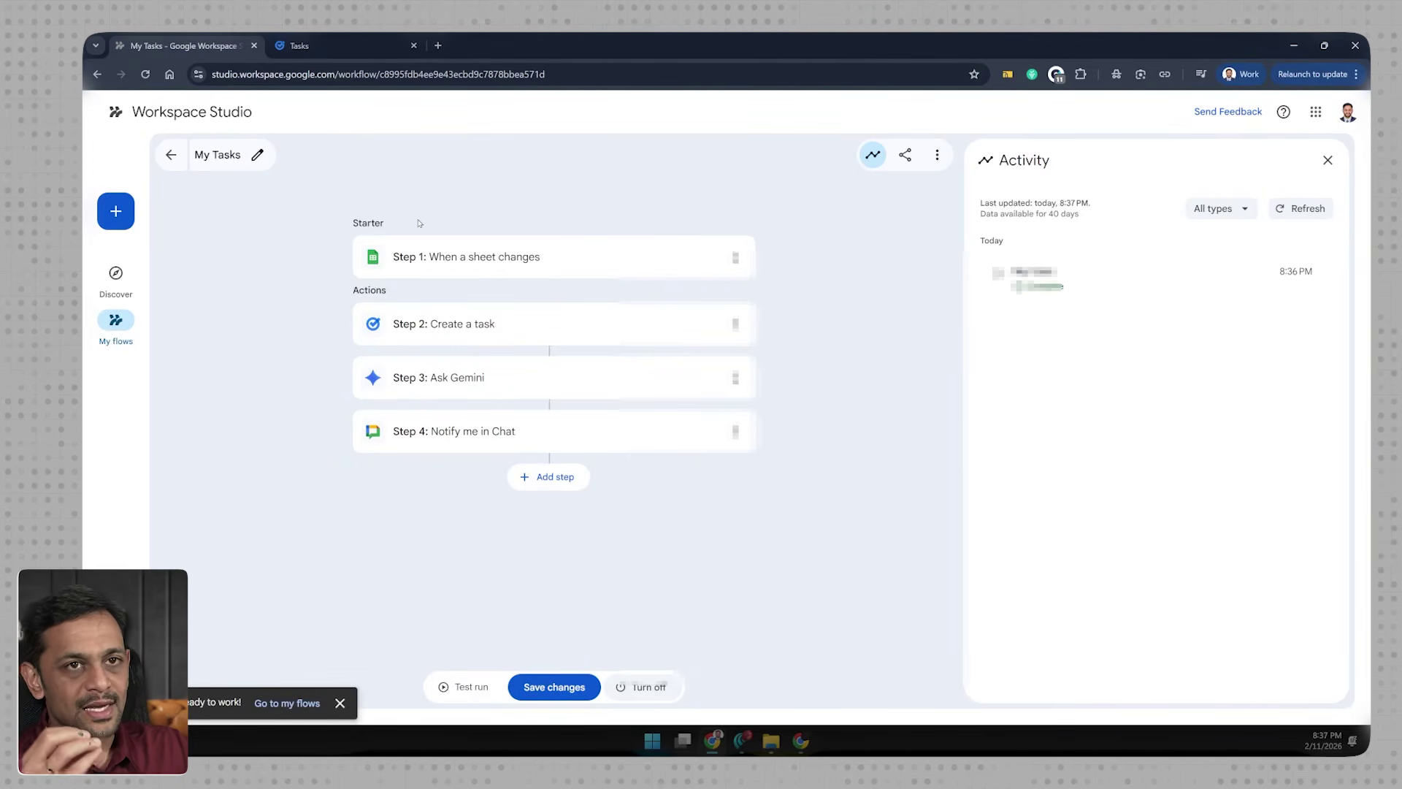
# Step: Read the My Tasks flow's Zoho Projects notification in Gmail Chat, then open a blank tab
pyautogui.click(438, 45)
pyautogui.write('gmail')
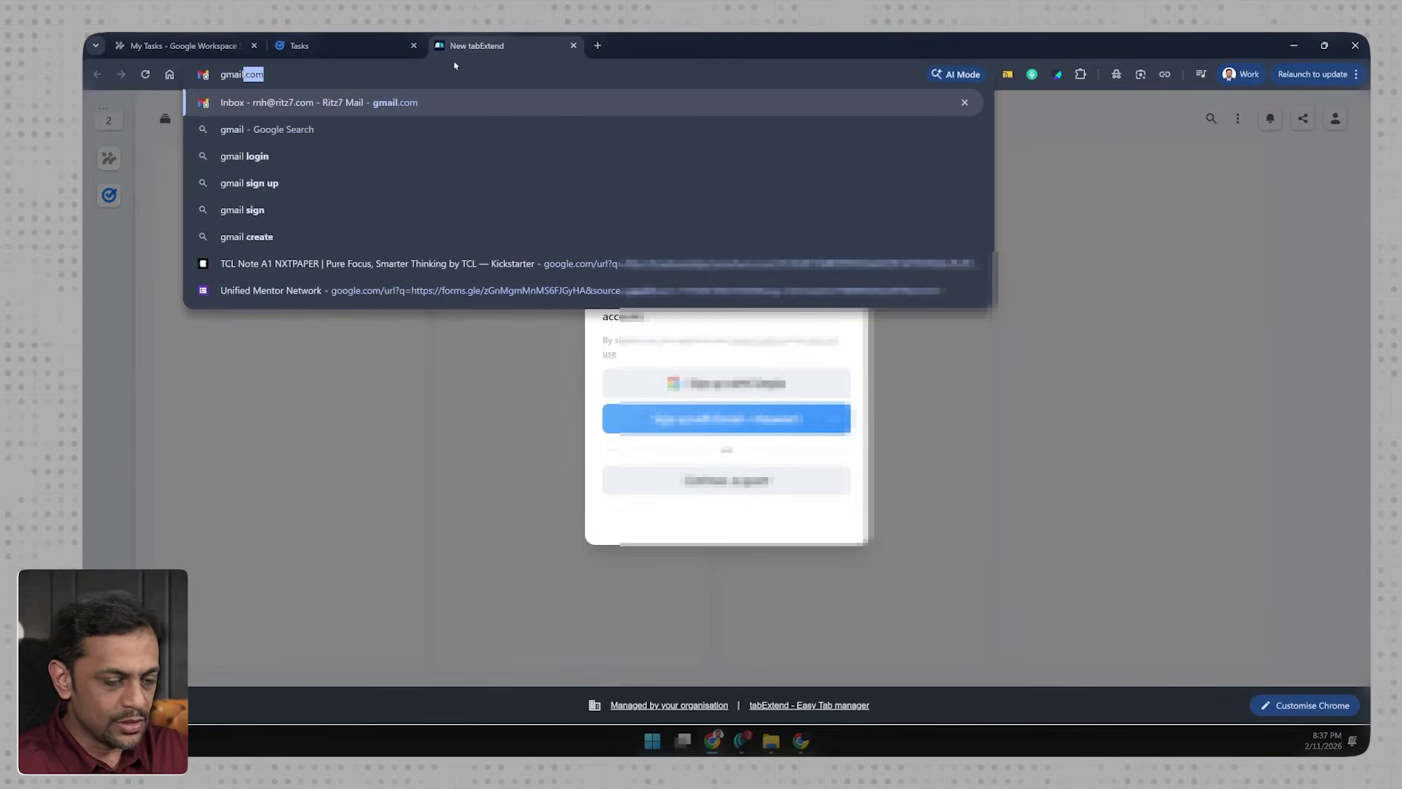
pyautogui.press('Return')
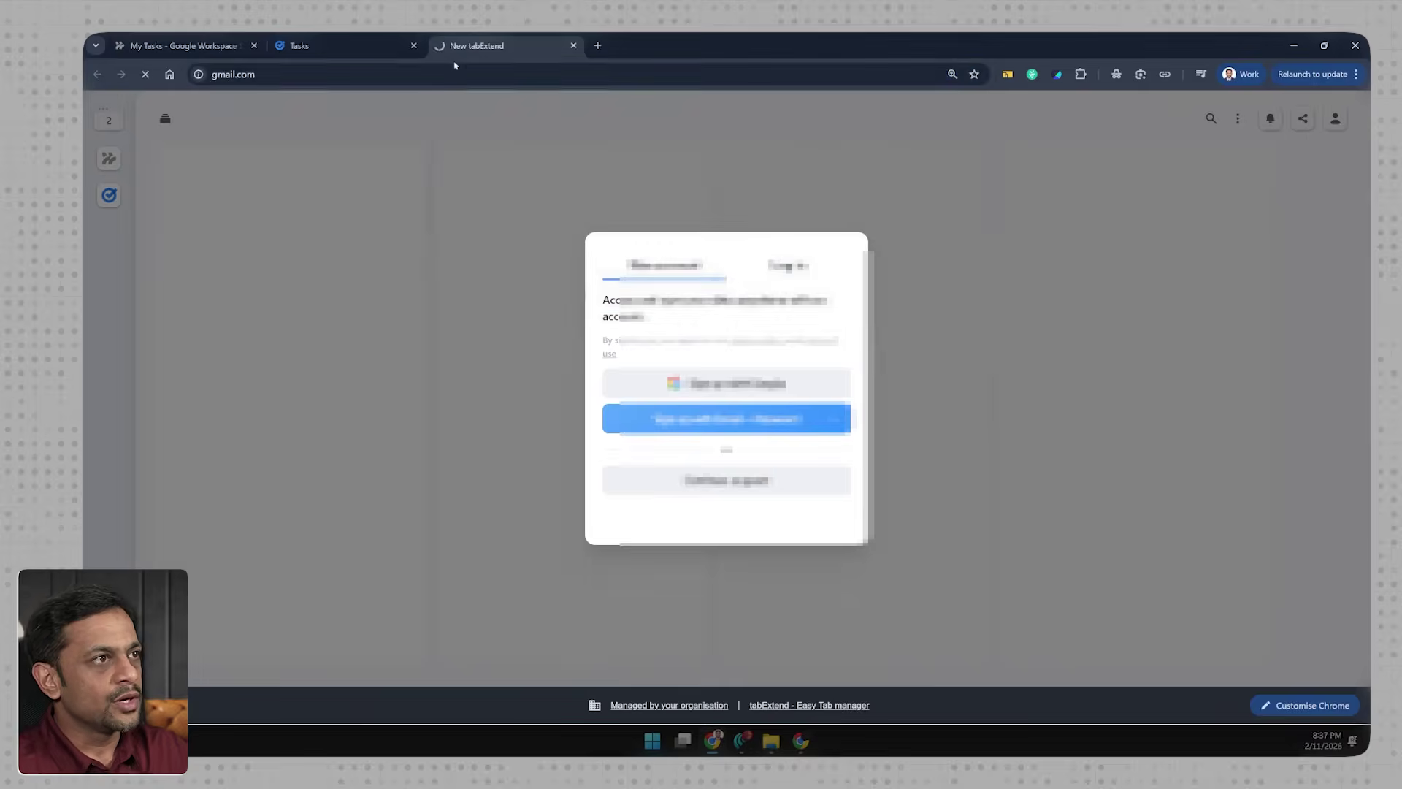
pyautogui.click(435, 205)
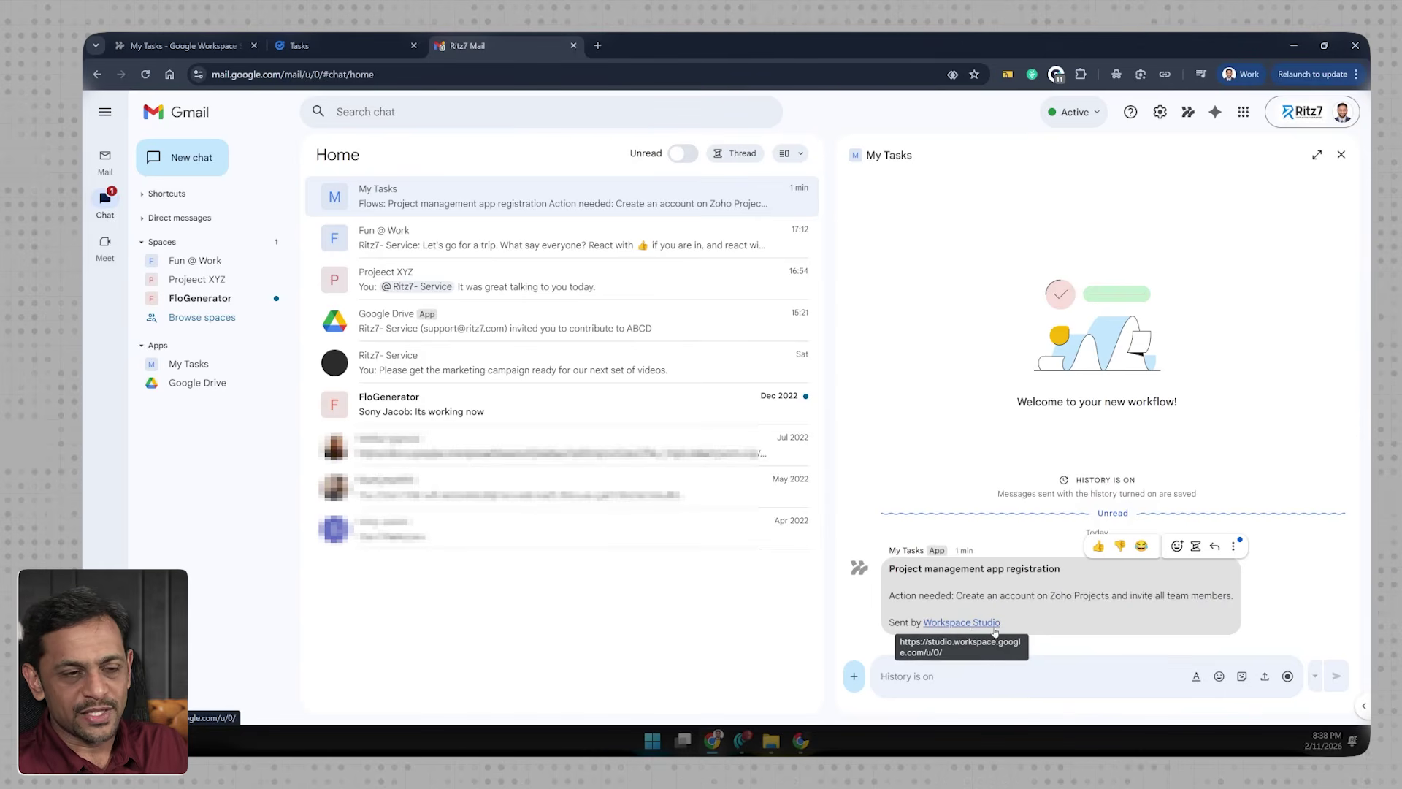
pyautogui.click(1293, 45)
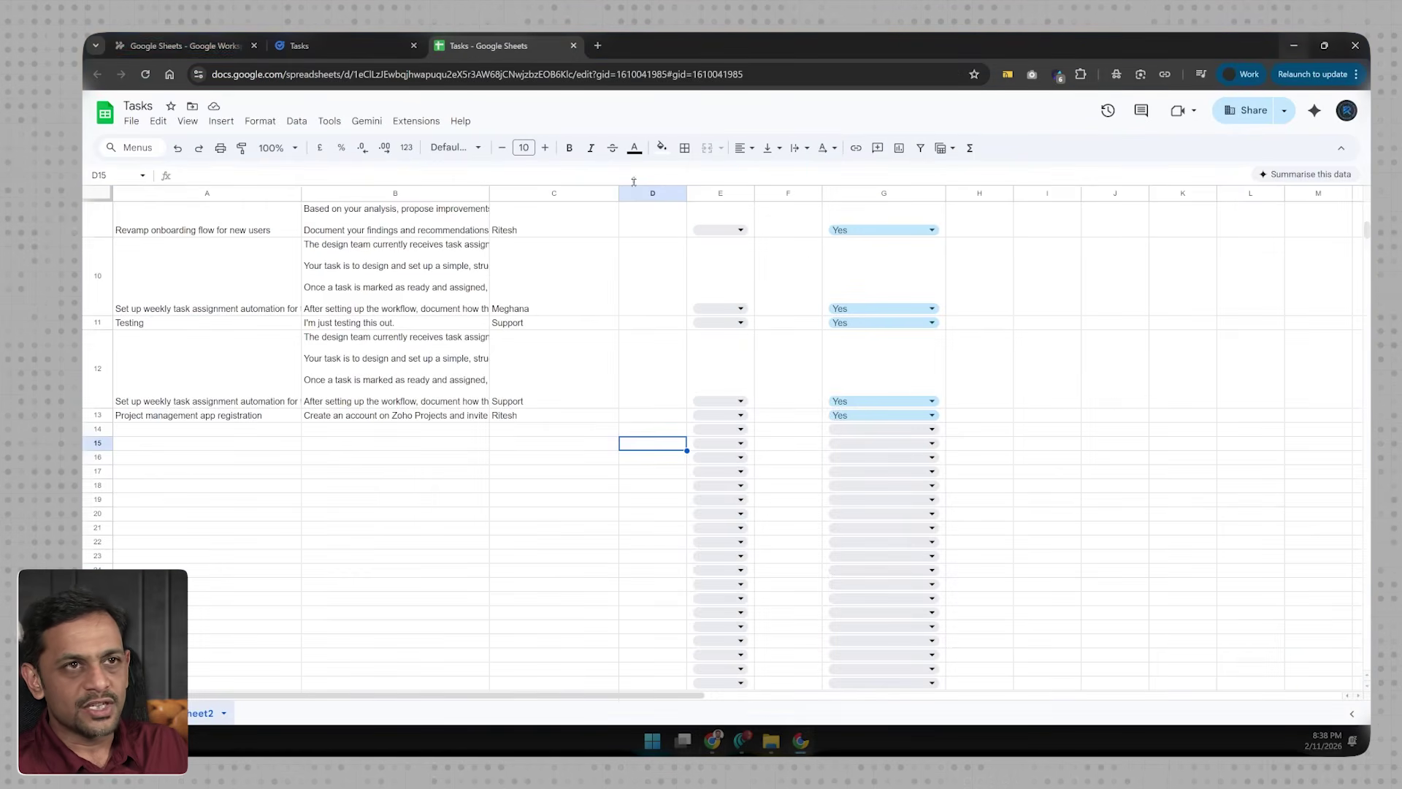
pyautogui.click(599, 45)
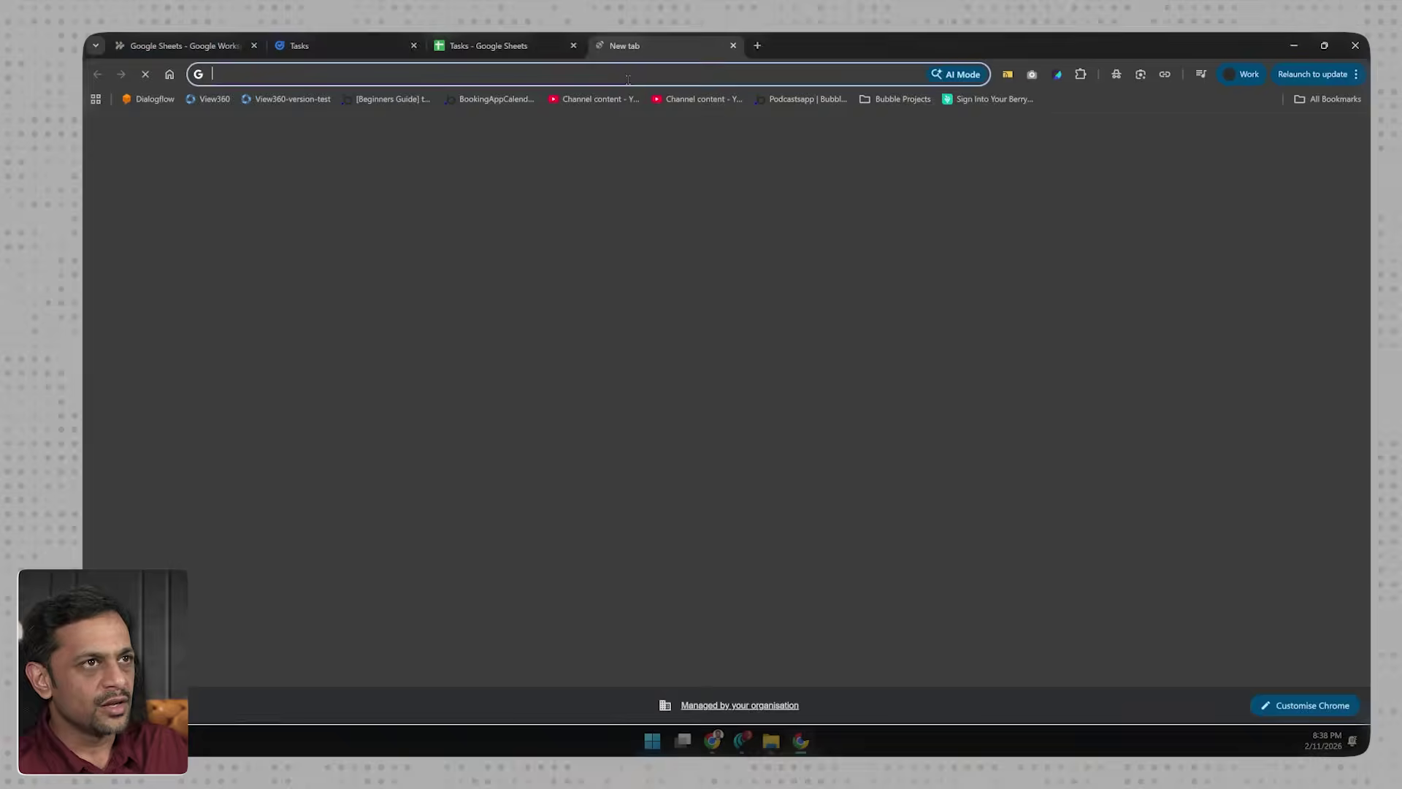